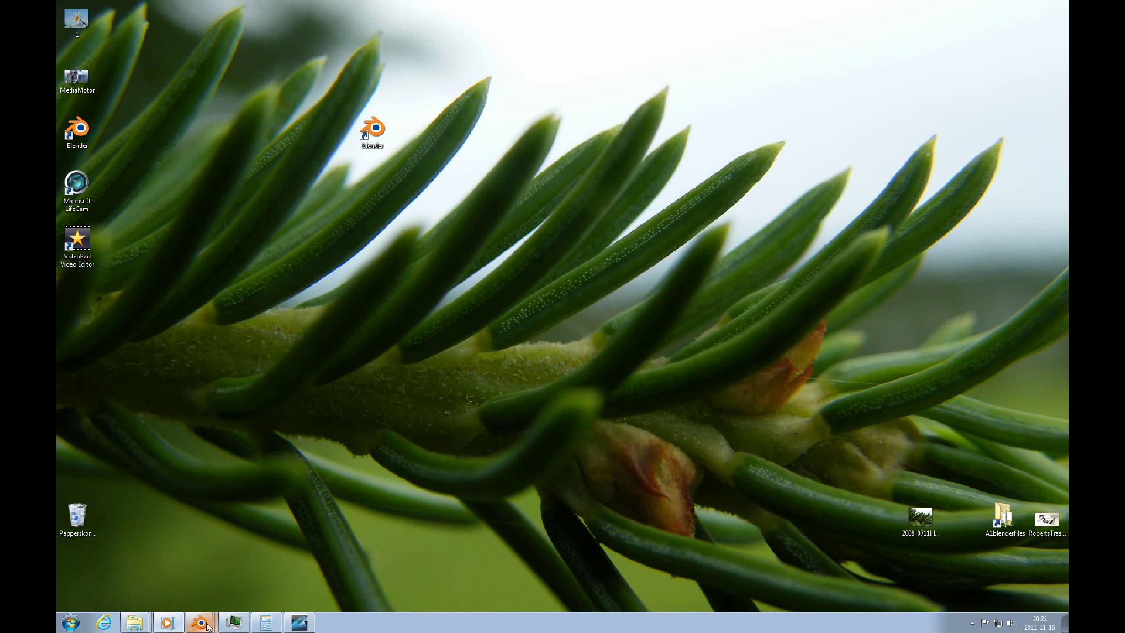
Bring up the SunRig1 scene and shift the sun lamp along X to -74.323.
{"action": "left_click", "coordinate": [208, 624]}
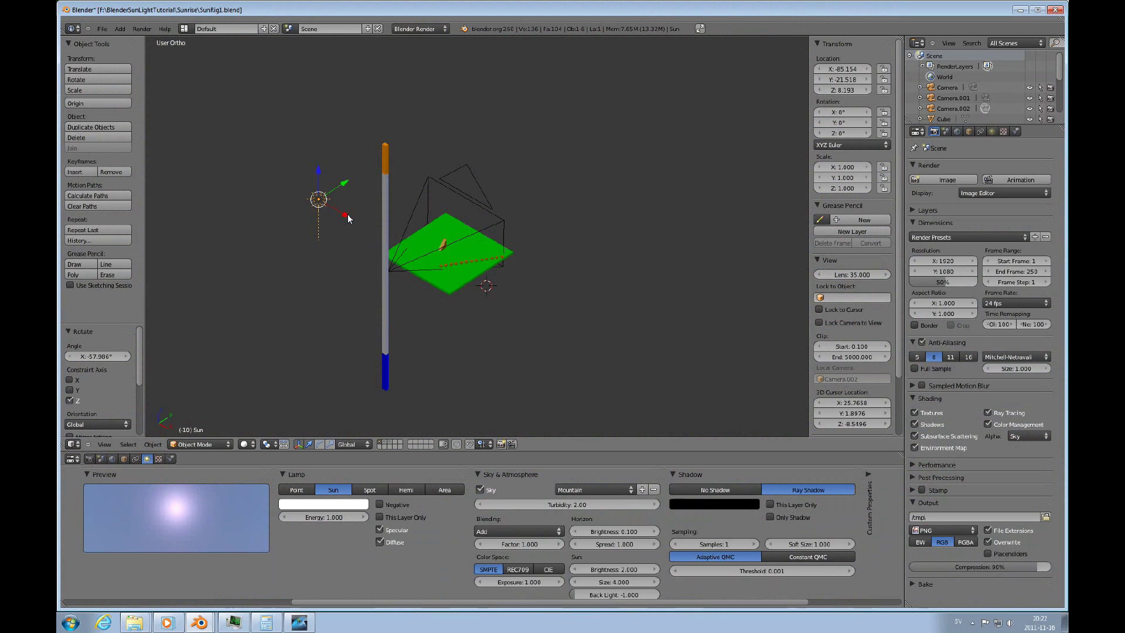
{"action": "left_click_drag", "start_coordinate": [349, 221], "coordinate": [365, 223]}
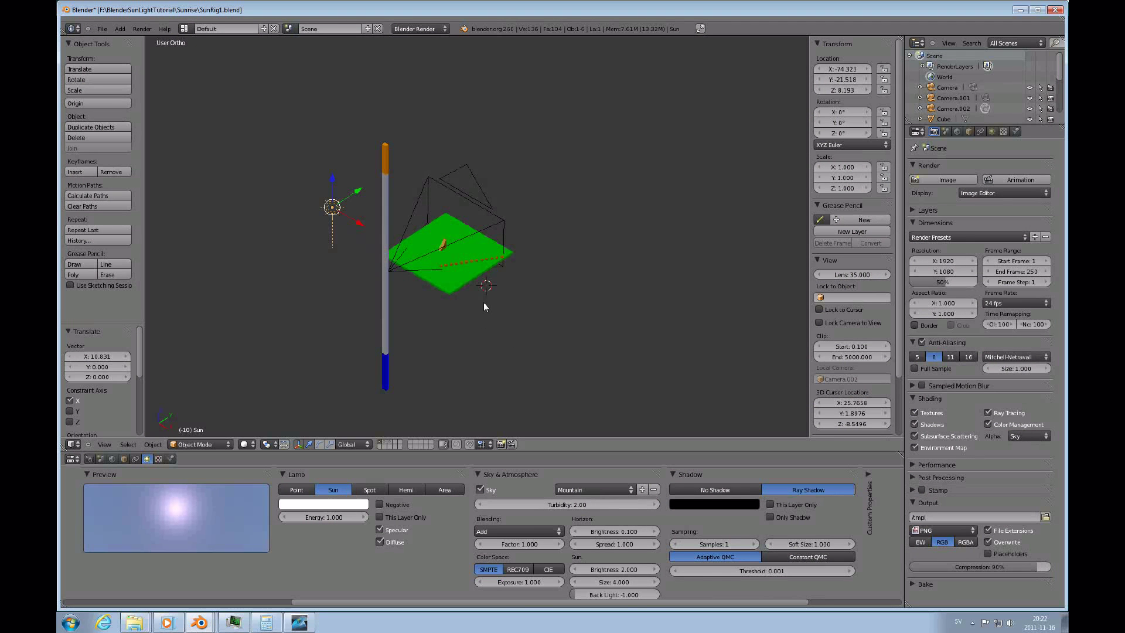
{"action": "scroll", "coordinate": [480, 300], "scroll_direction": "up", "scroll_amount": 4}
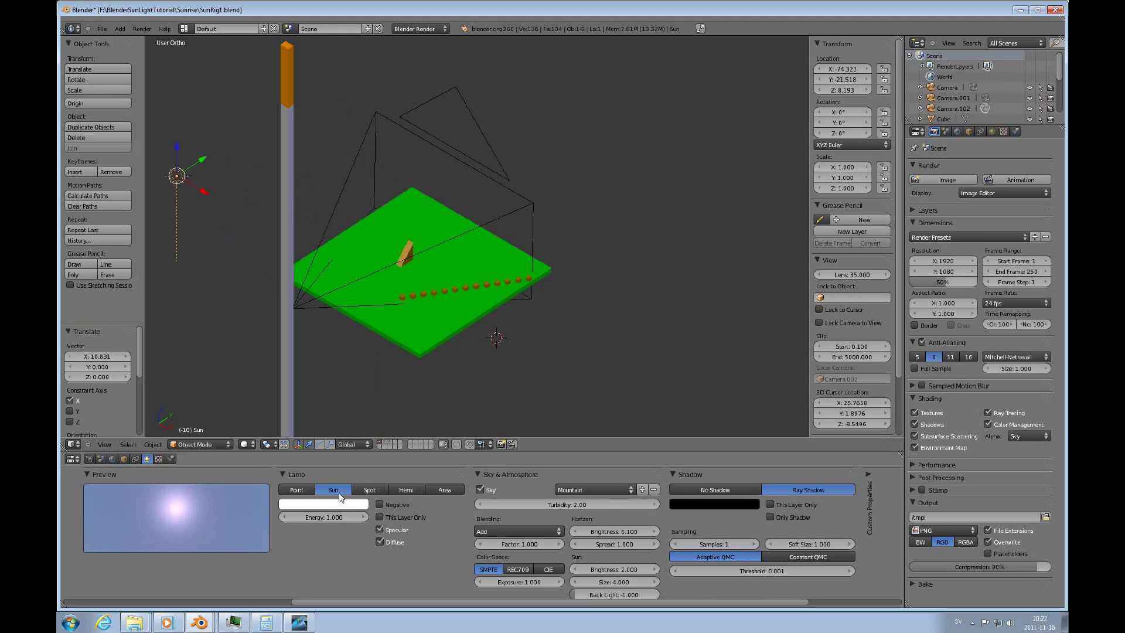
{"action": "left_click", "coordinate": [405, 491]}
{"action": "left_click", "coordinate": [344, 493]}
{"action": "left_click", "coordinate": [390, 489]}
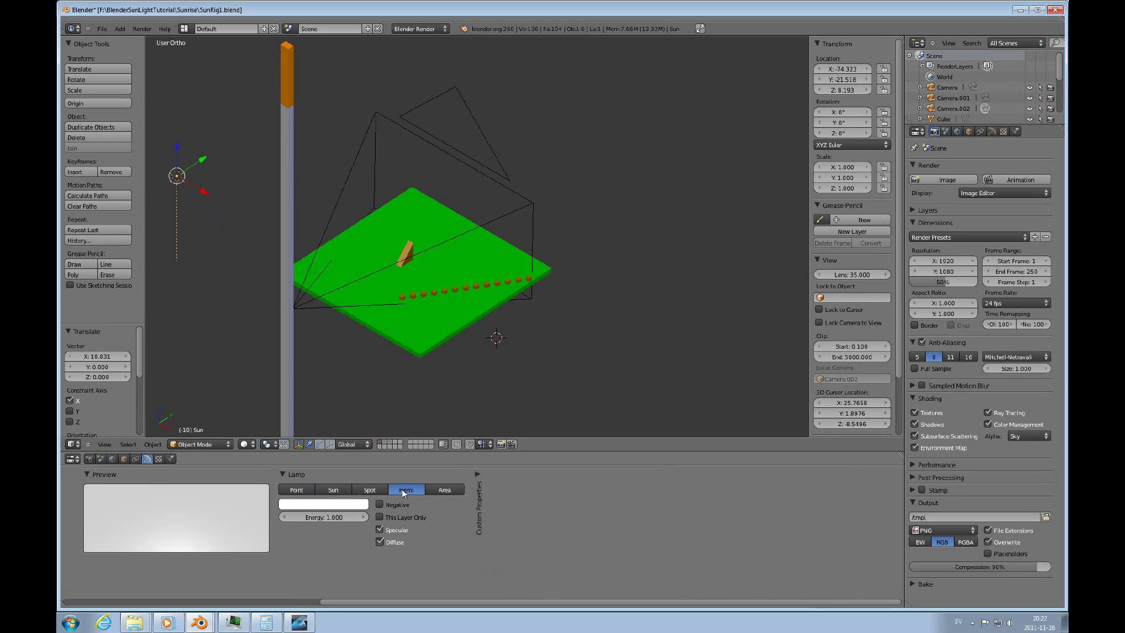
{"action": "left_click", "coordinate": [335, 489]}
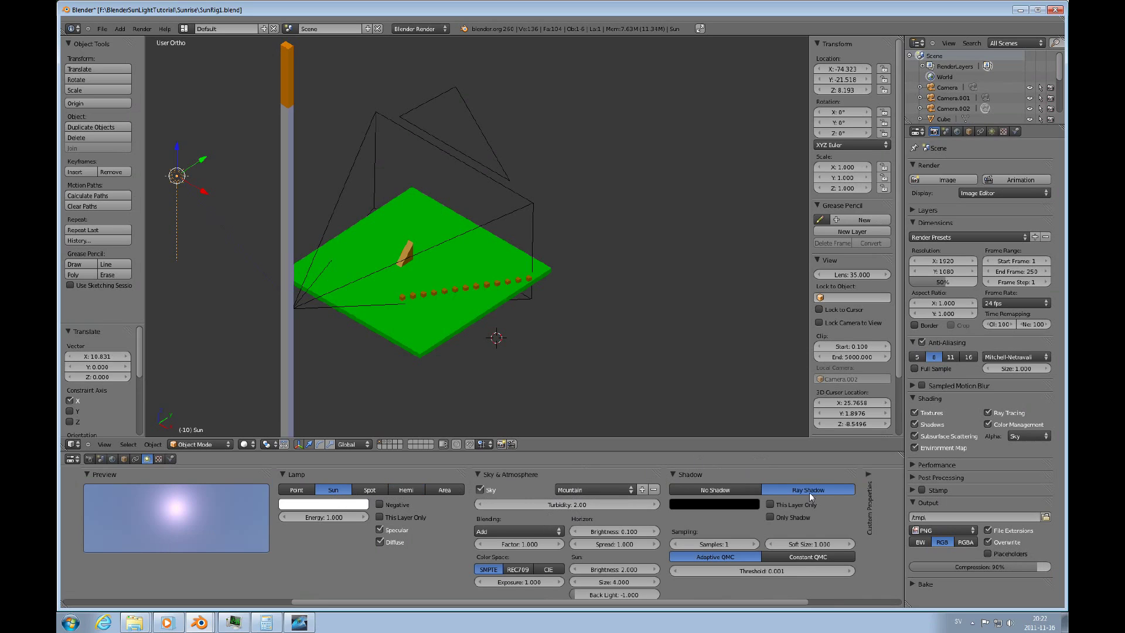
{"action": "left_click", "coordinate": [736, 489]}
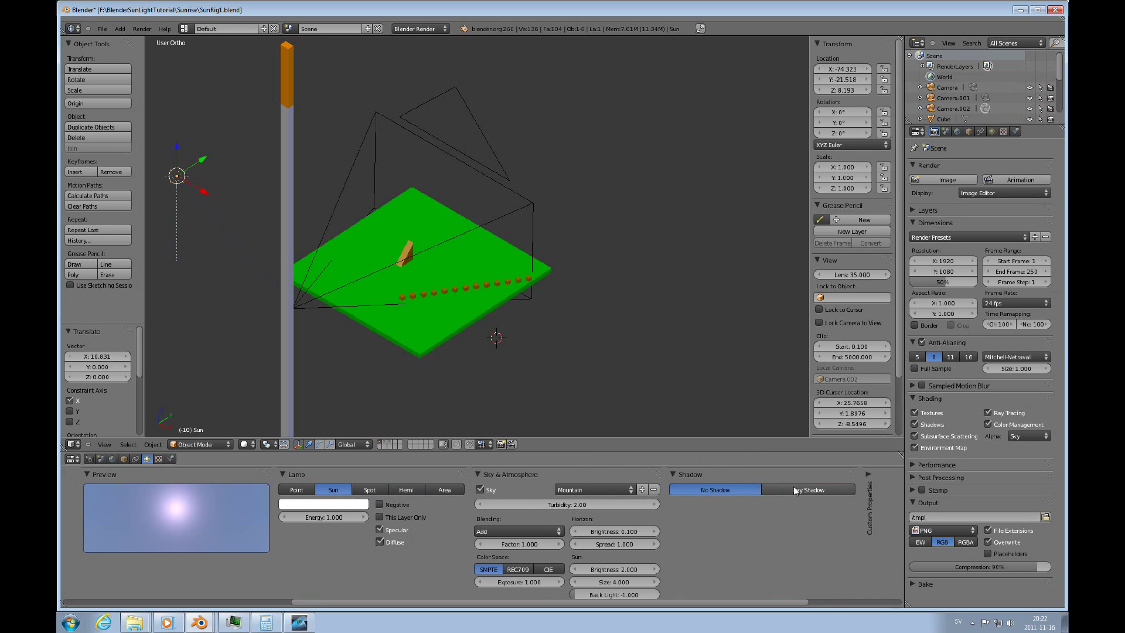
{"action": "left_click", "coordinate": [820, 490]}
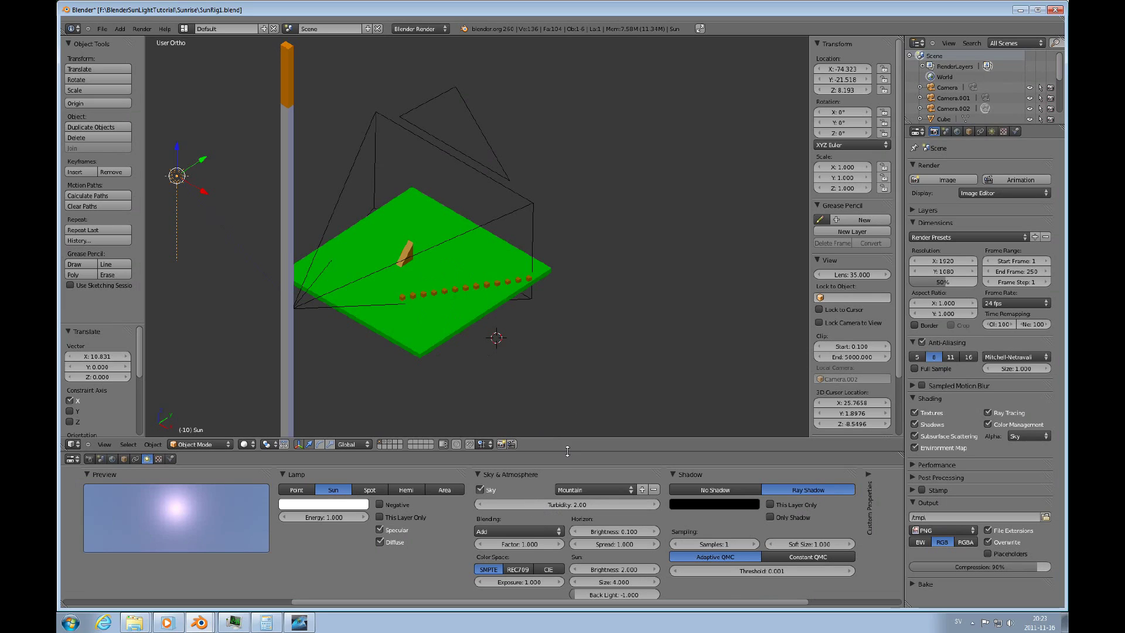
Enlarge the lamp properties area to reveal Atmosphere and uncheck the sun's Sky option.
{"action": "left_click_drag", "start_coordinate": [567, 450], "coordinate": [527, 388]}
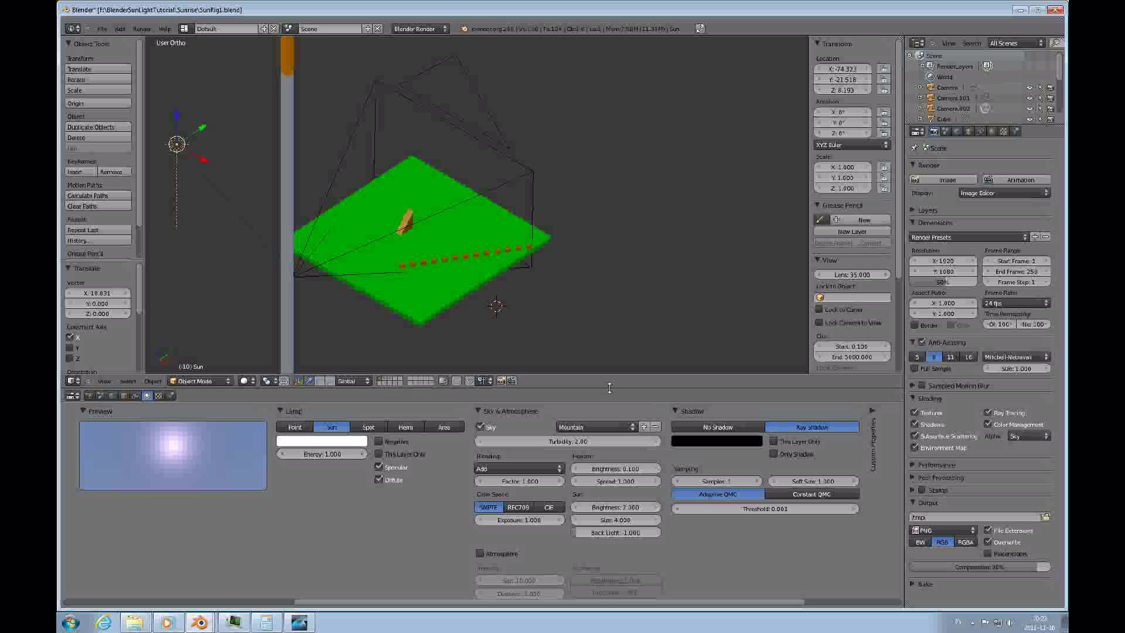
{"action": "left_click_drag", "start_coordinate": [609, 387], "coordinate": [606, 358]}
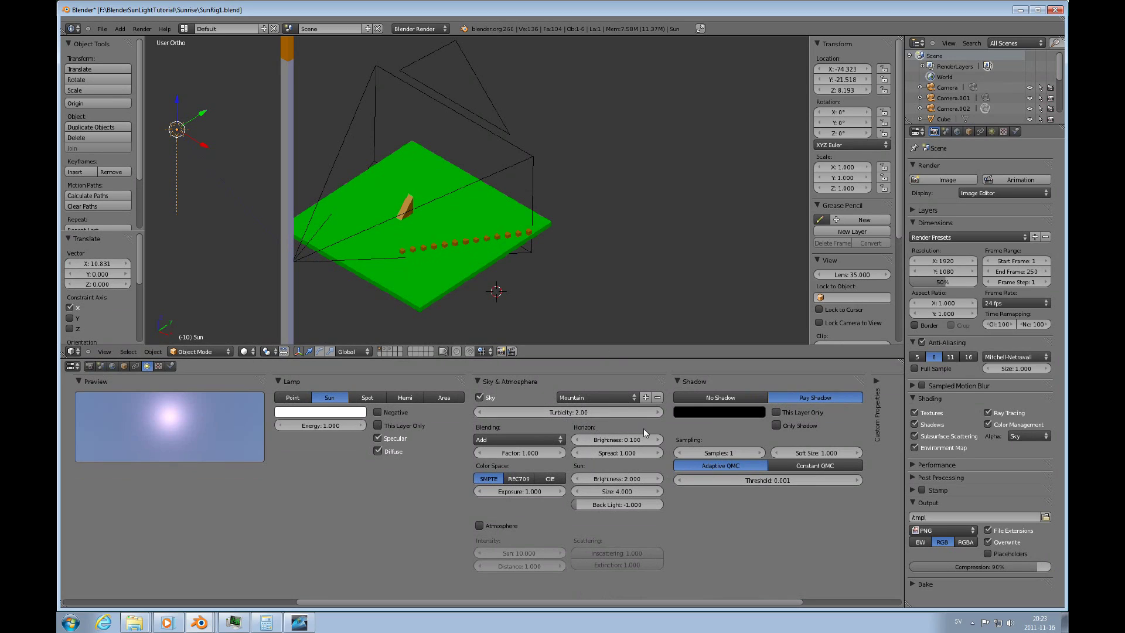
{"action": "left_click", "coordinate": [479, 397]}
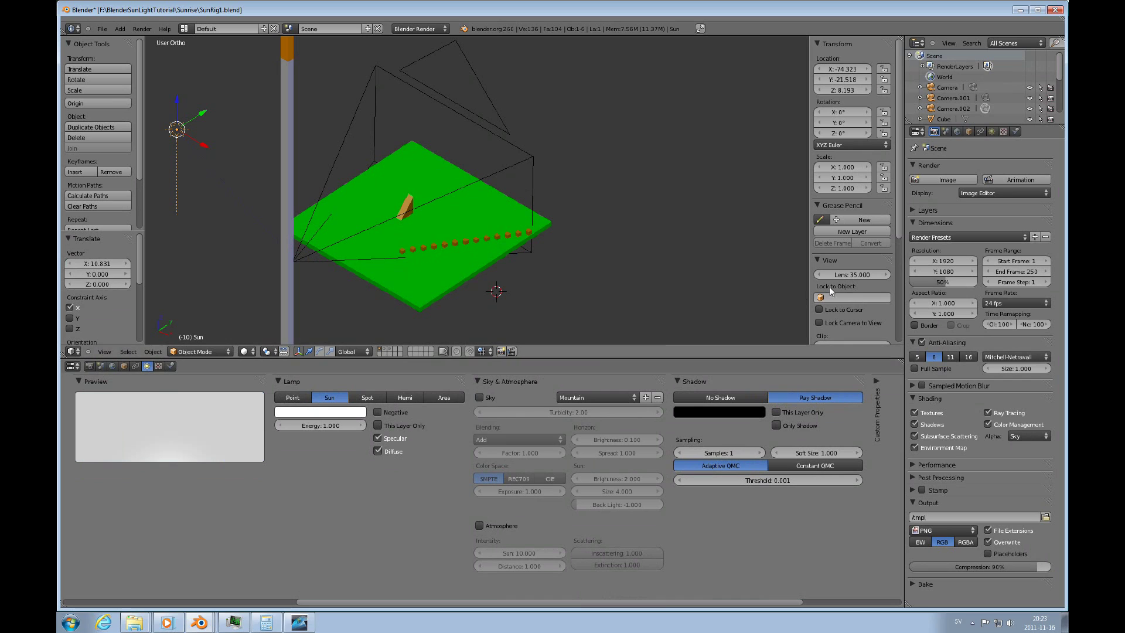
In the World settings, raise the zenith colour's blue to 0.151.
{"action": "left_click", "coordinate": [957, 132]}
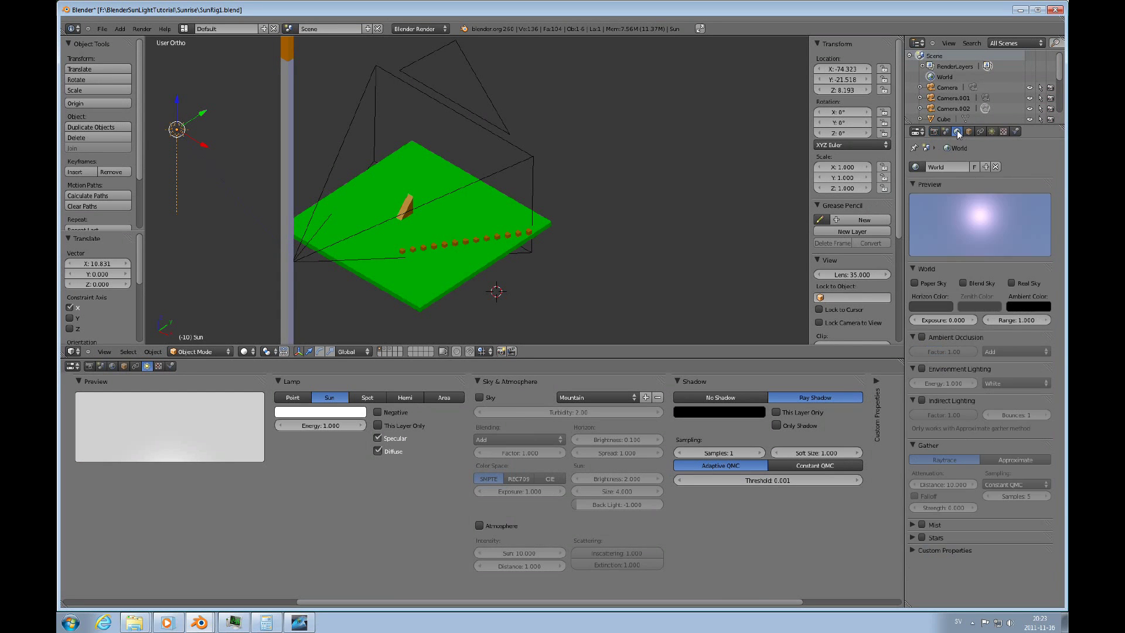
{"action": "left_click", "coordinate": [975, 307]}
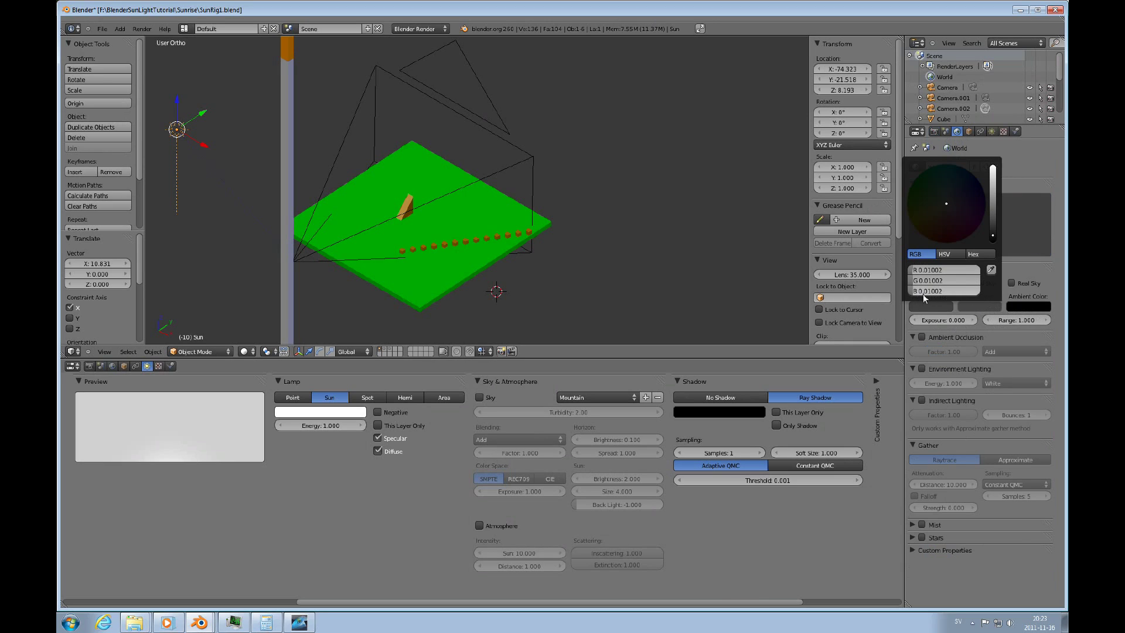
{"action": "left_click_drag", "start_coordinate": [915, 292], "coordinate": [926, 294]}
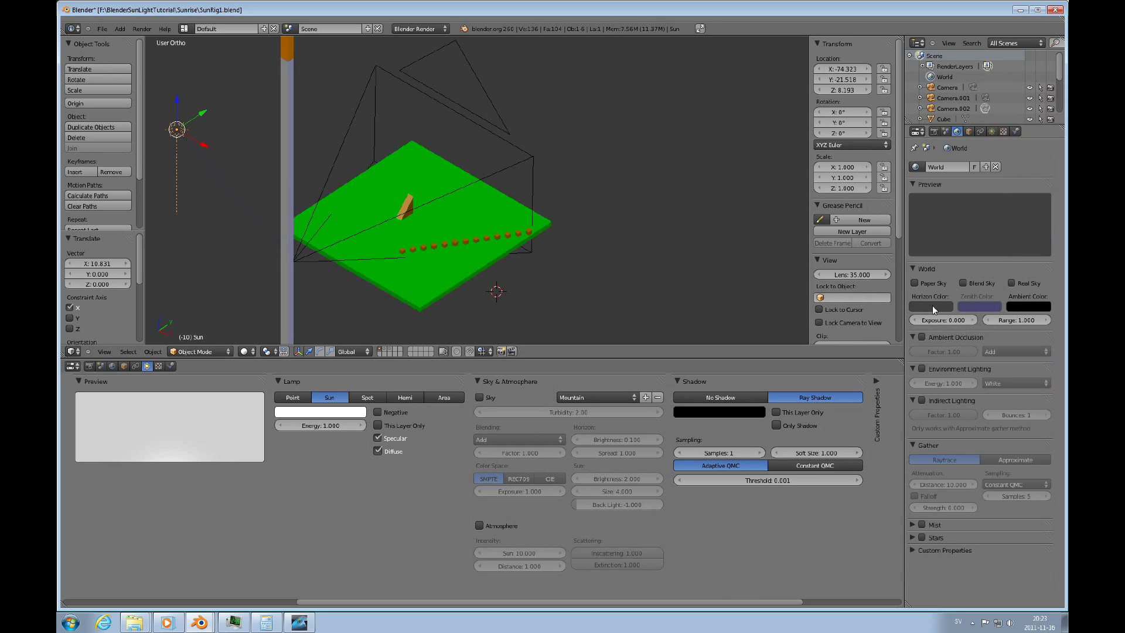
Drop the horizon colour's R, G and B to about 0, making it nearly black.
{"action": "left_click", "coordinate": [933, 304]}
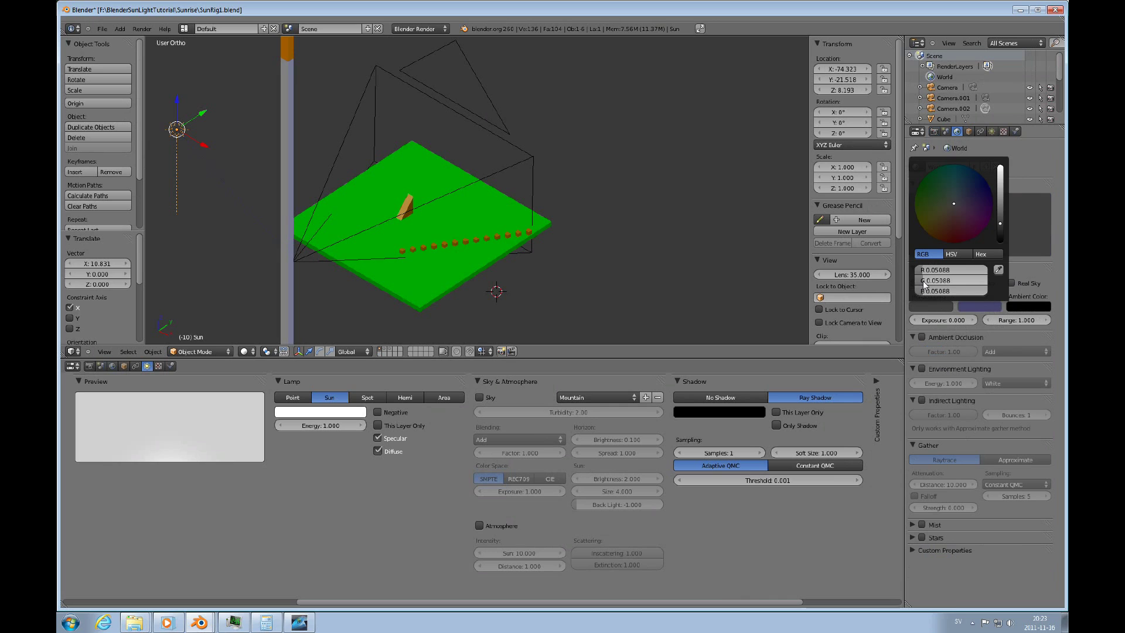
{"action": "left_click_drag", "start_coordinate": [924, 282], "coordinate": [919, 270]}
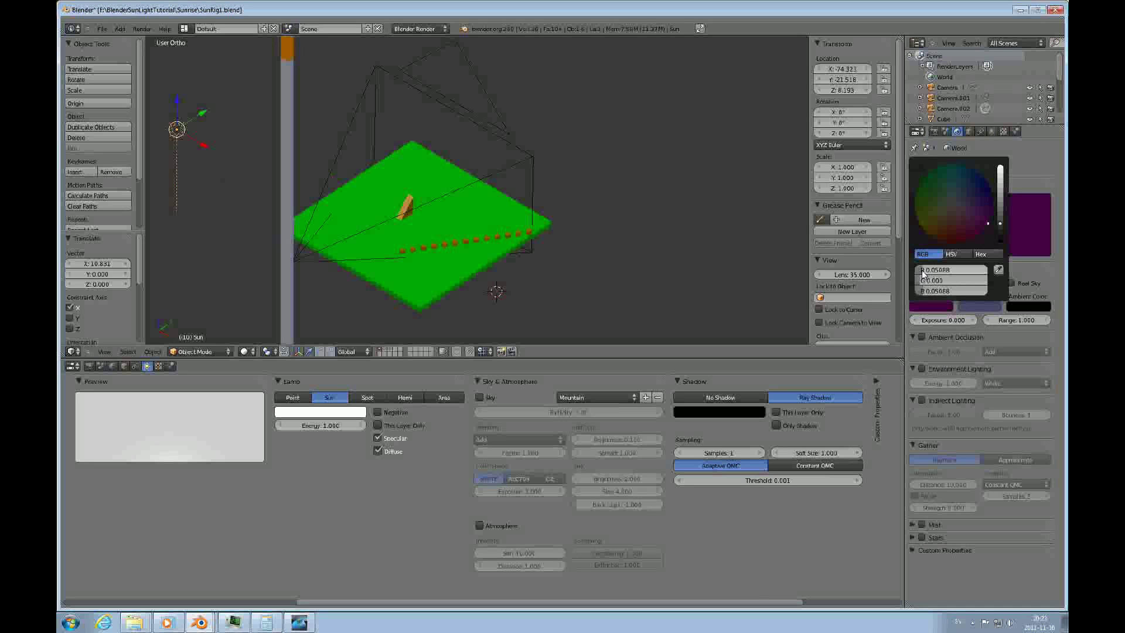
{"action": "left_click", "coordinate": [950, 303]}
{"action": "left_click_drag", "start_coordinate": [926, 293], "coordinate": [931, 292]}
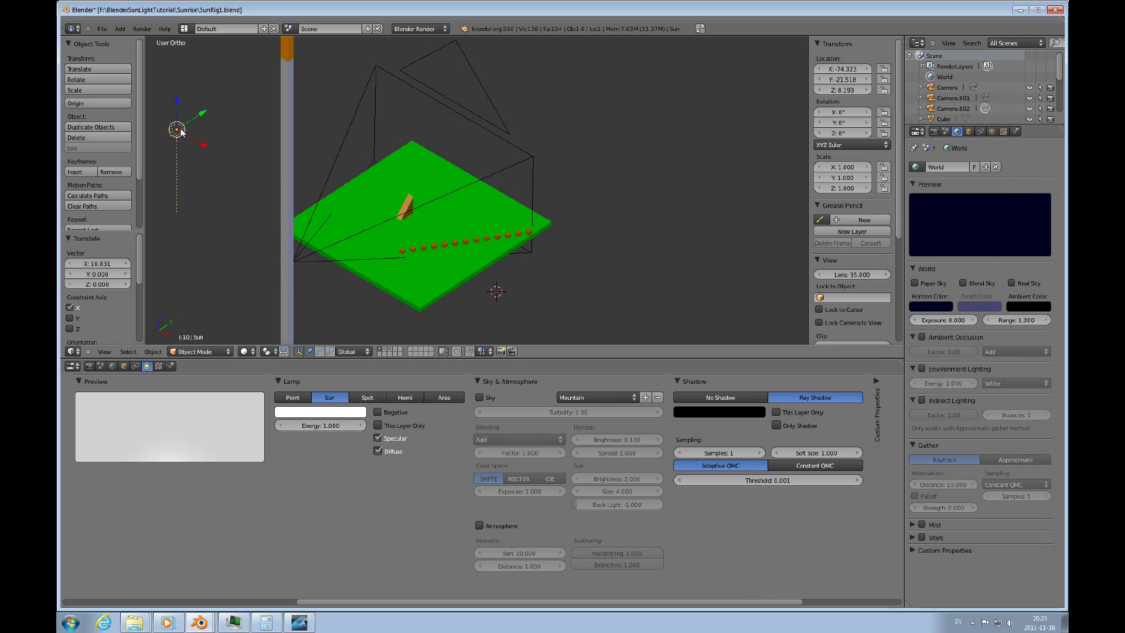
Re-enable Sky and try the Classic and Desert sky types before returning to Mountain.
{"action": "left_click", "coordinate": [480, 398]}
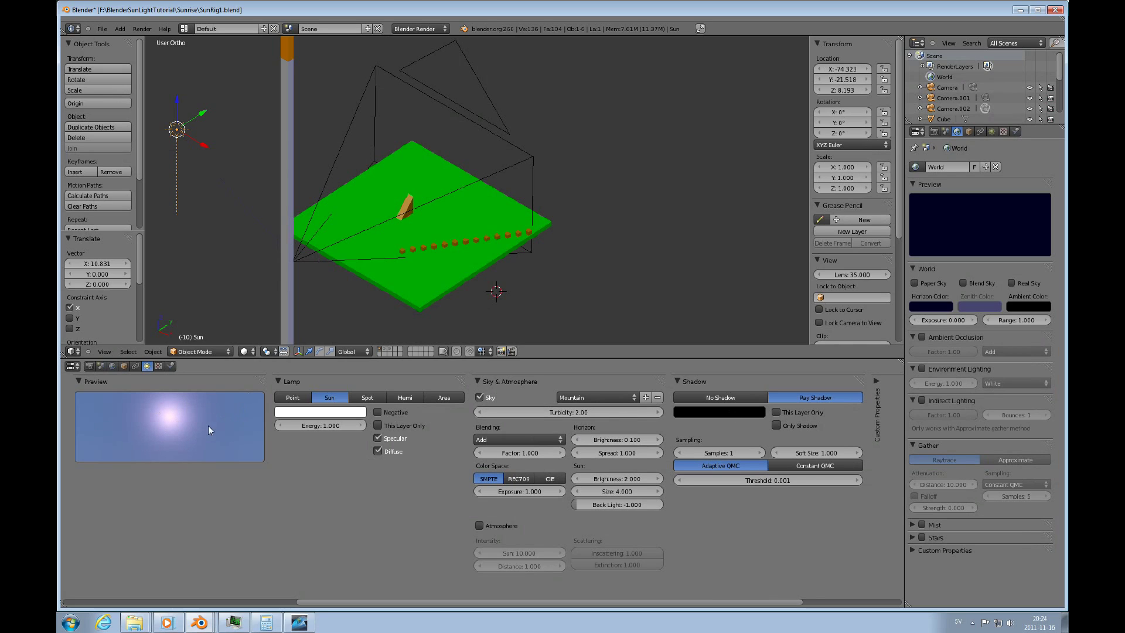
{"action": "left_click", "coordinate": [635, 396]}
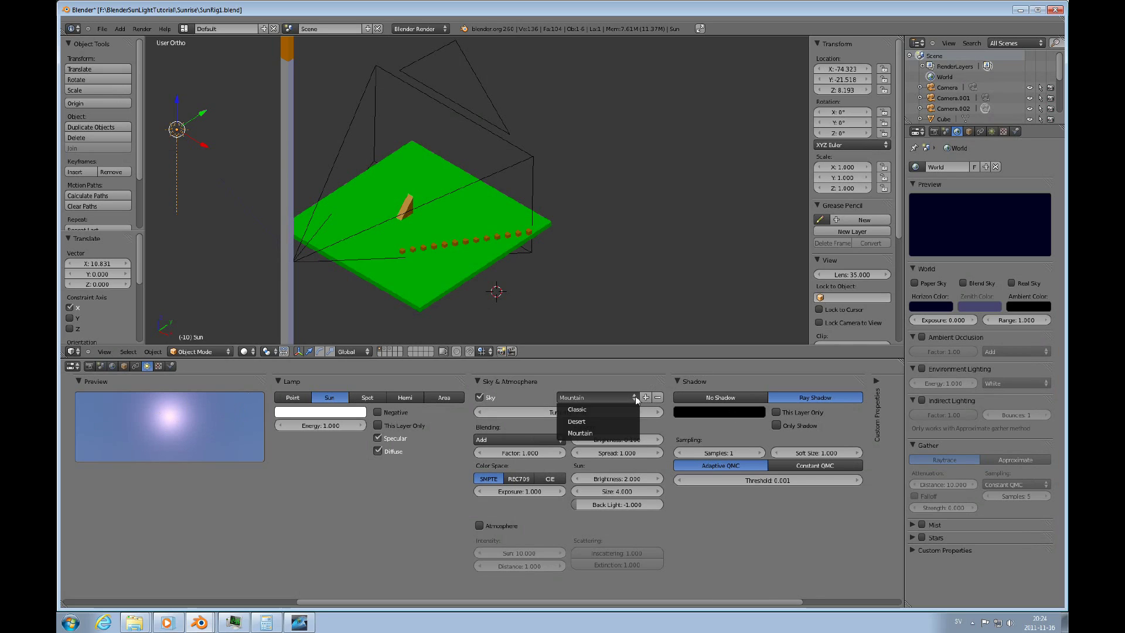
{"action": "left_click", "coordinate": [595, 409]}
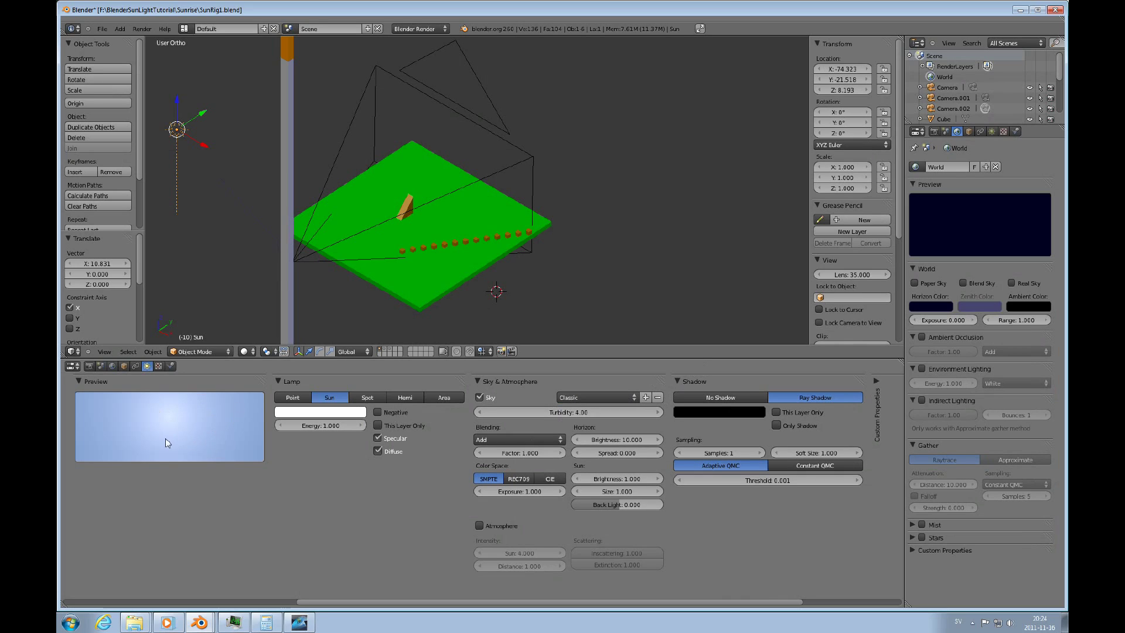
{"action": "left_click", "coordinate": [632, 397]}
{"action": "left_click", "coordinate": [588, 423]}
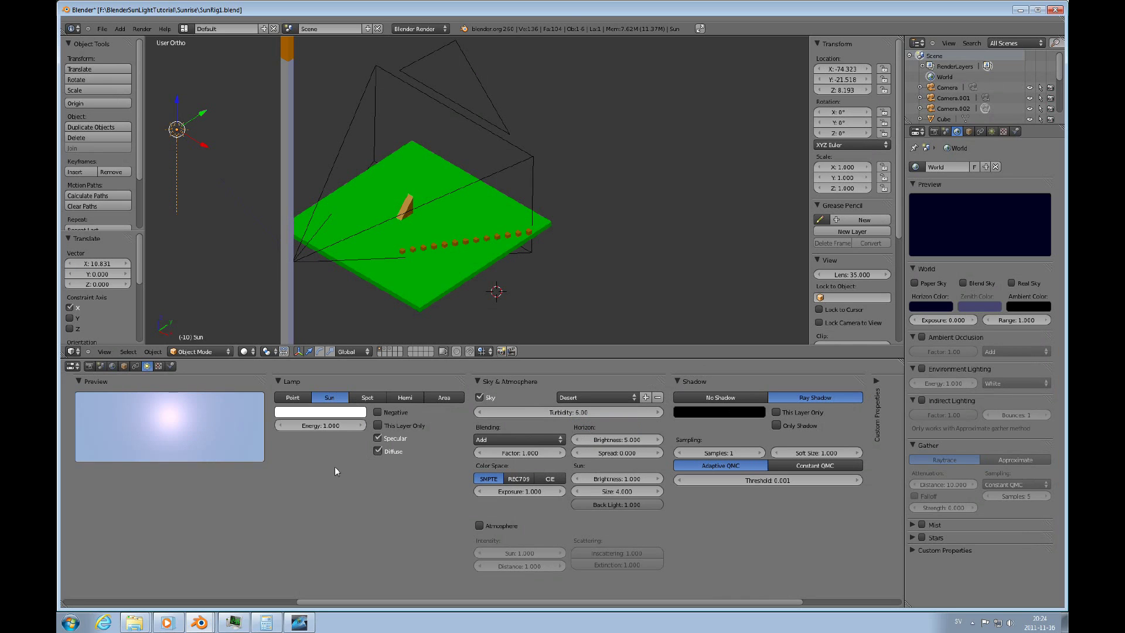
{"action": "left_click", "coordinate": [632, 396]}
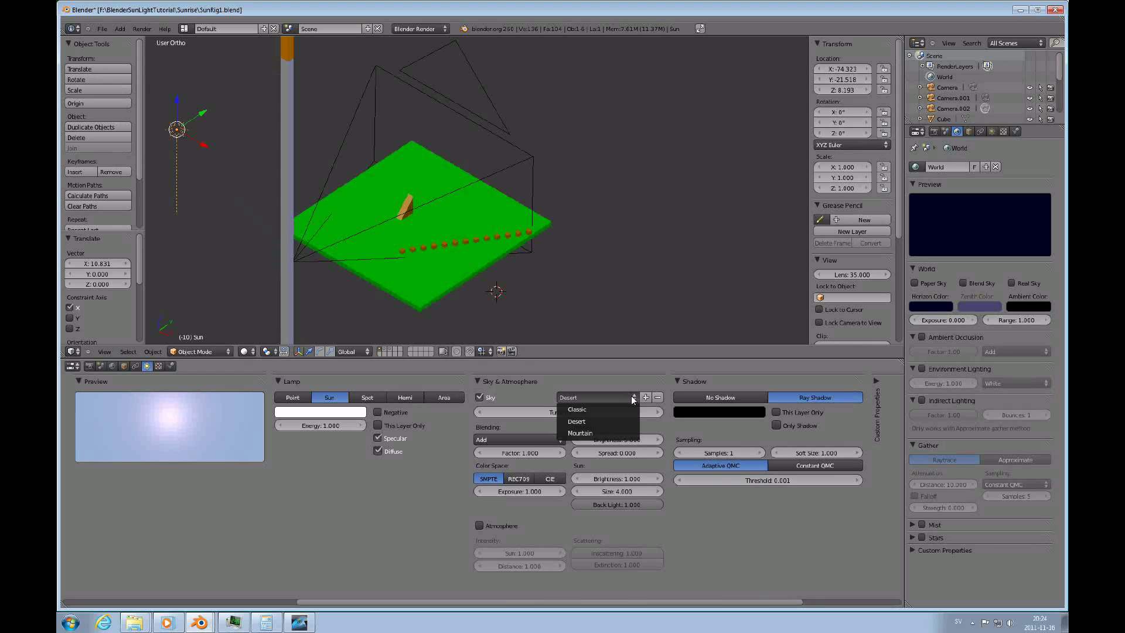
{"action": "left_click", "coordinate": [580, 433]}
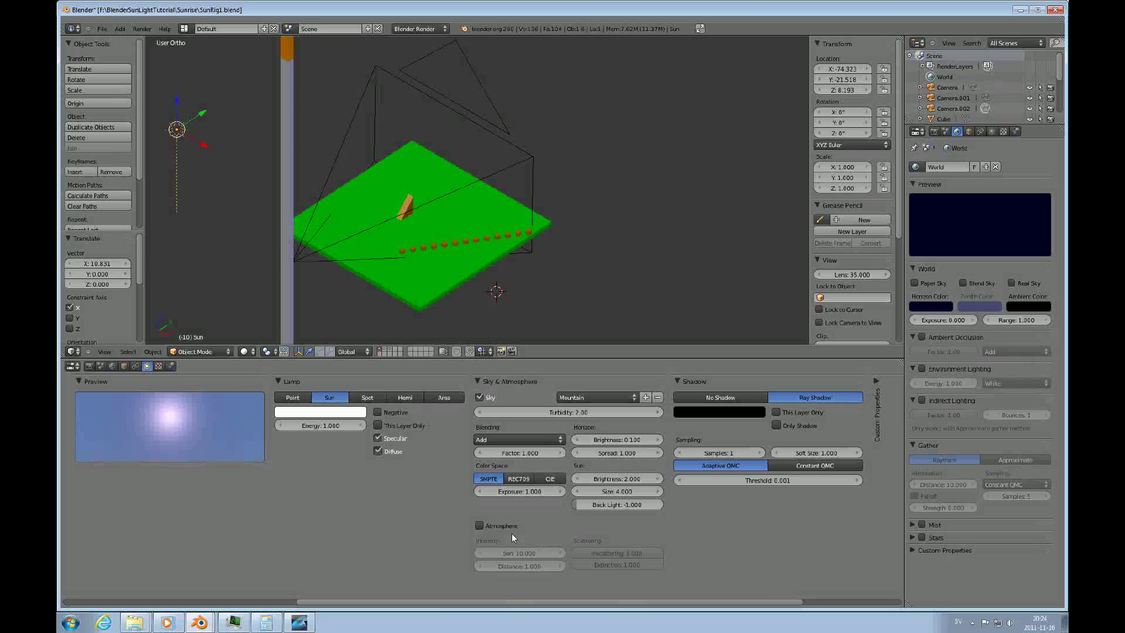
Check Atmosphere and set its sun intensity to 10.
{"action": "left_click", "coordinate": [480, 525]}
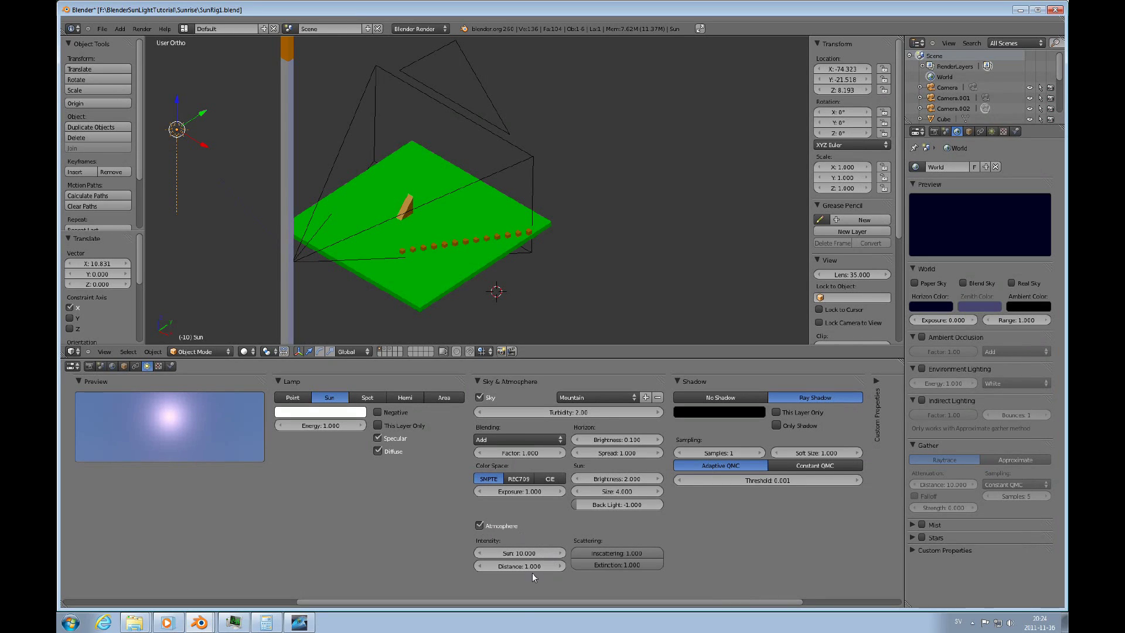
{"action": "left_click", "coordinate": [520, 554]}
{"action": "type", "text": "10"}
{"action": "key", "text": "Return"}
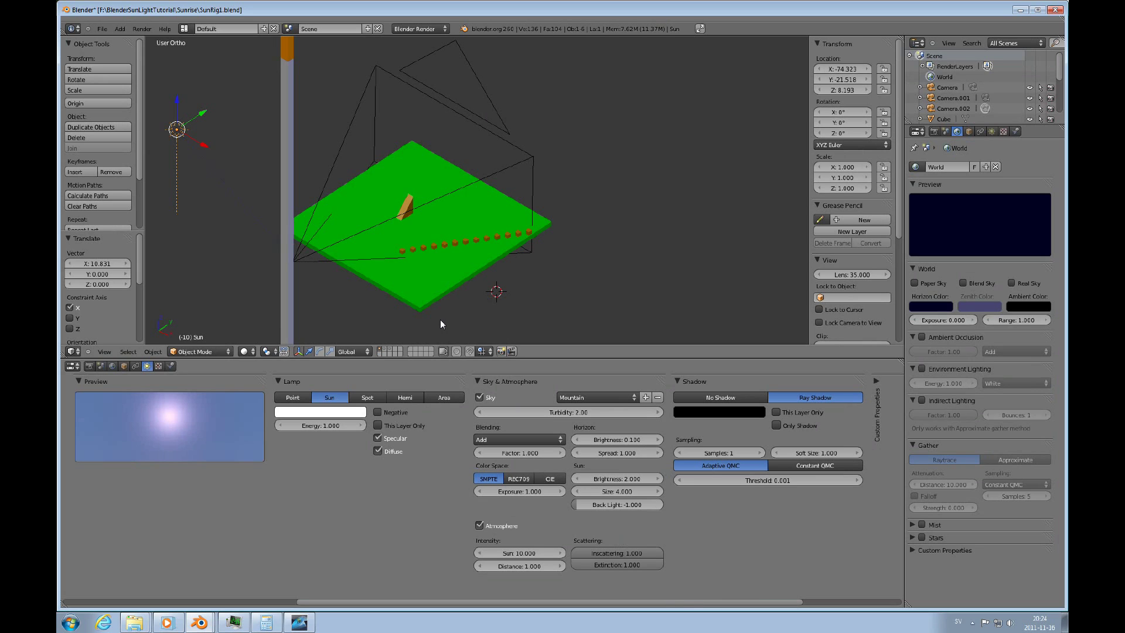
Move the sun lamp along X and Y to about X -90.4, Y 48.8, Z 6.9.
{"action": "middle_click_drag", "start_coordinate": [441, 319], "coordinate": [489, 312]}
{"action": "middle_click_drag", "start_coordinate": [432, 264], "coordinate": [465, 252]}
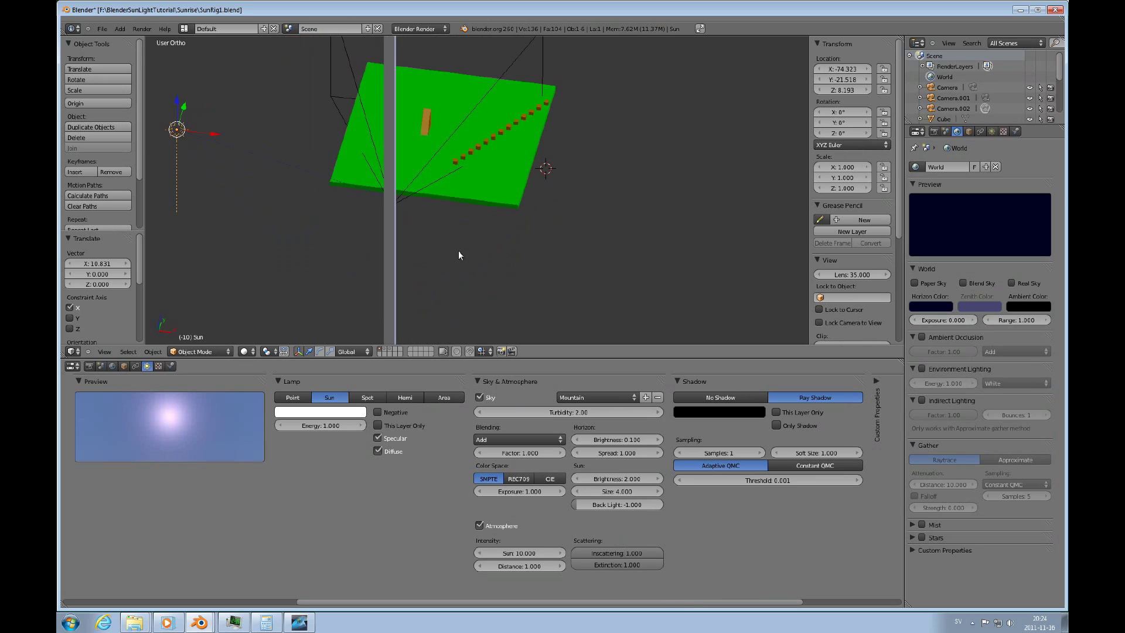
{"action": "scroll", "coordinate": [467, 248], "scroll_direction": "up", "scroll_amount": 2}
{"action": "scroll", "coordinate": [468, 251], "scroll_direction": "down", "scroll_amount": 5}
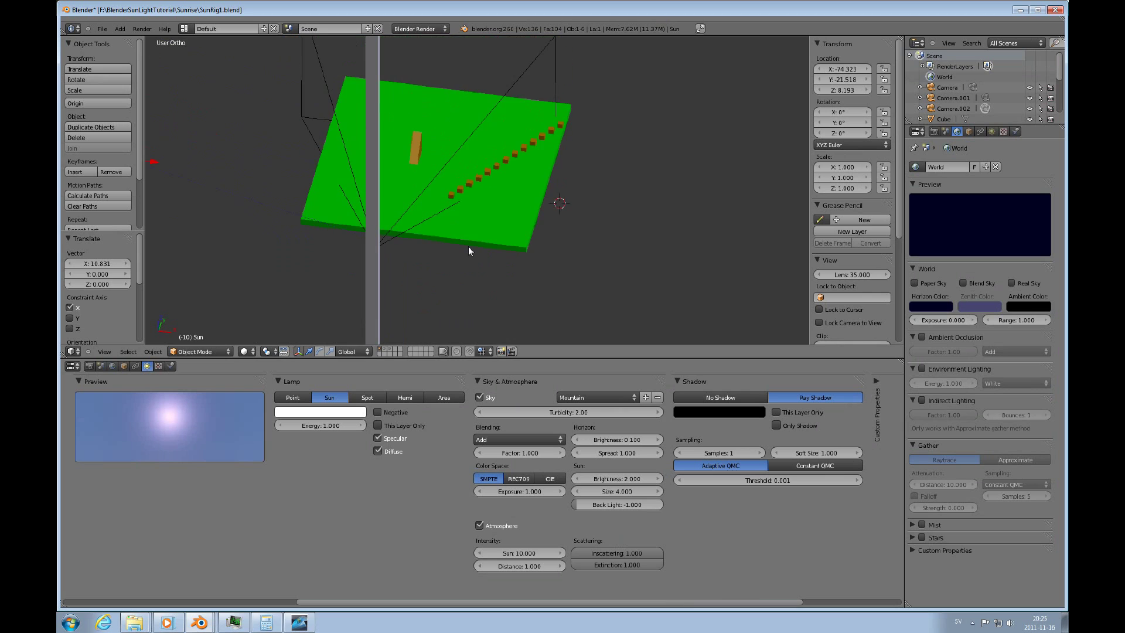
{"action": "middle_click_drag", "start_coordinate": [476, 250], "coordinate": [459, 252]}
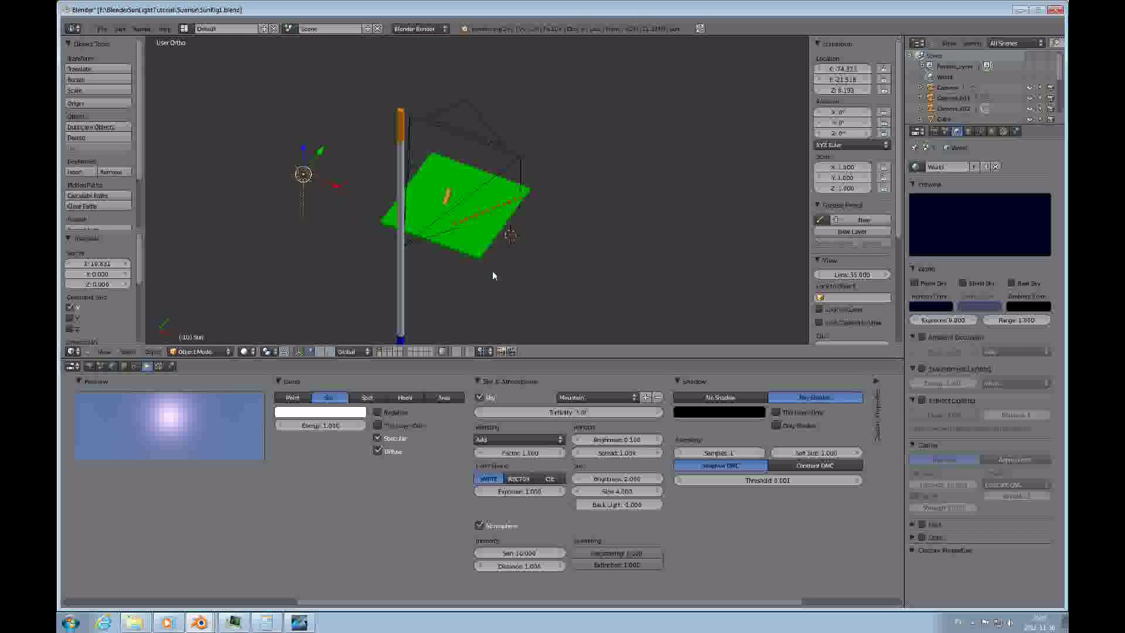
{"action": "middle_click_drag", "start_coordinate": [442, 275], "coordinate": [414, 247]}
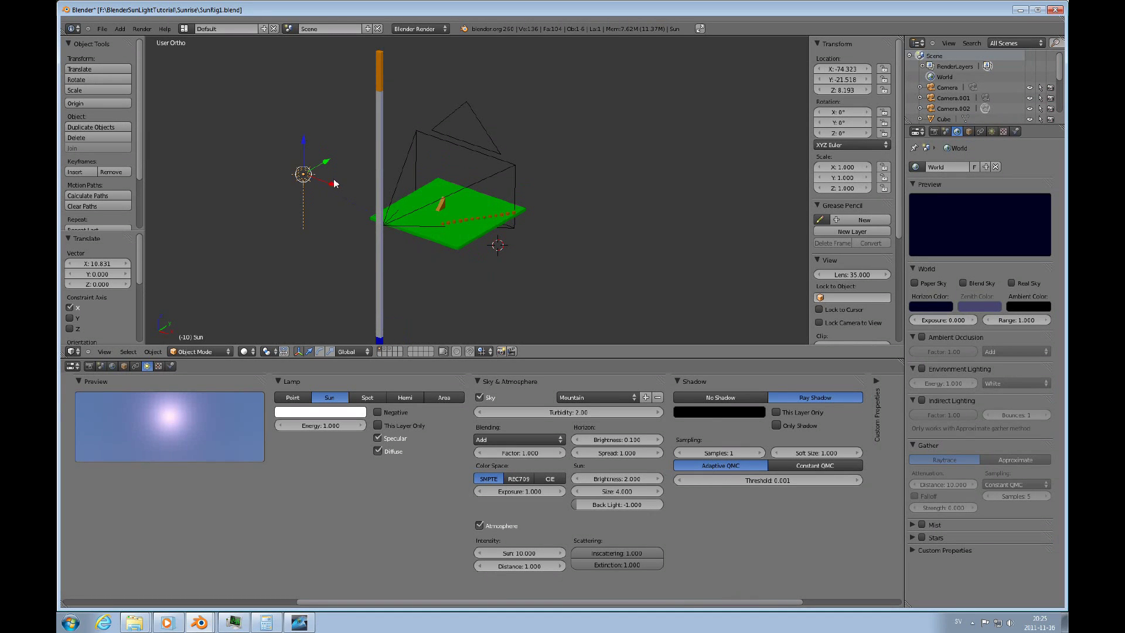
{"action": "key", "text": "KP_4"}
{"action": "key", "text": "KP_6"}
{"action": "key", "text": "KP_6"}
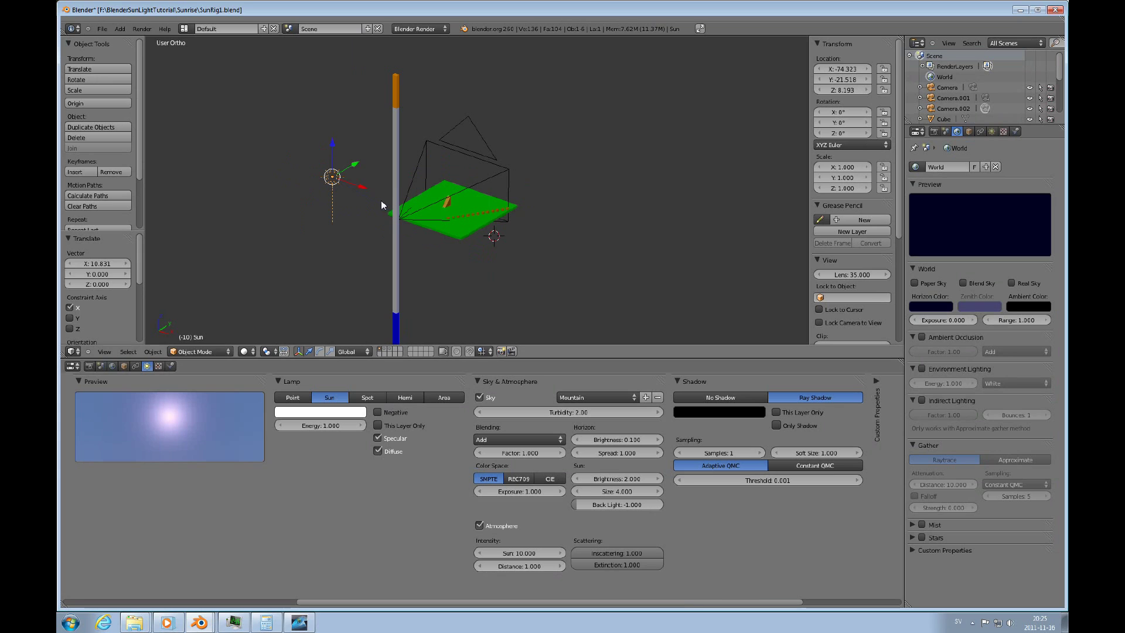
{"action": "middle_click_drag", "start_coordinate": [362, 206], "coordinate": [357, 220]}
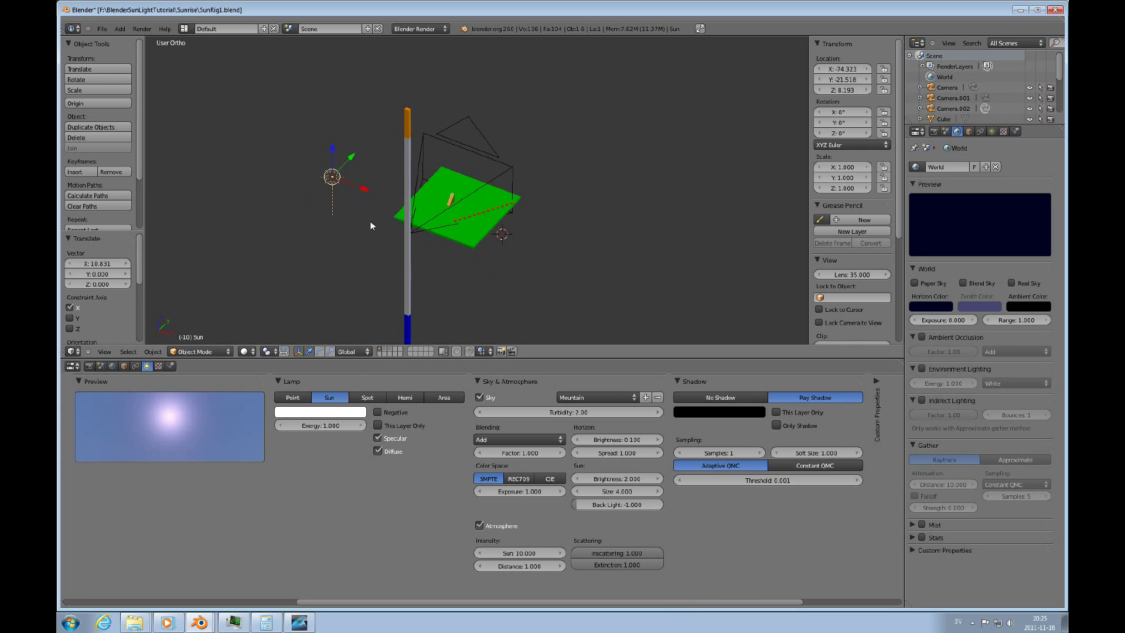
{"action": "middle_click_drag", "start_coordinate": [320, 203], "coordinate": [356, 209]}
{"action": "scroll", "coordinate": [358, 198], "scroll_direction": "up", "scroll_amount": 3}
{"action": "scroll", "coordinate": [353, 197], "scroll_direction": "down", "scroll_amount": 3}
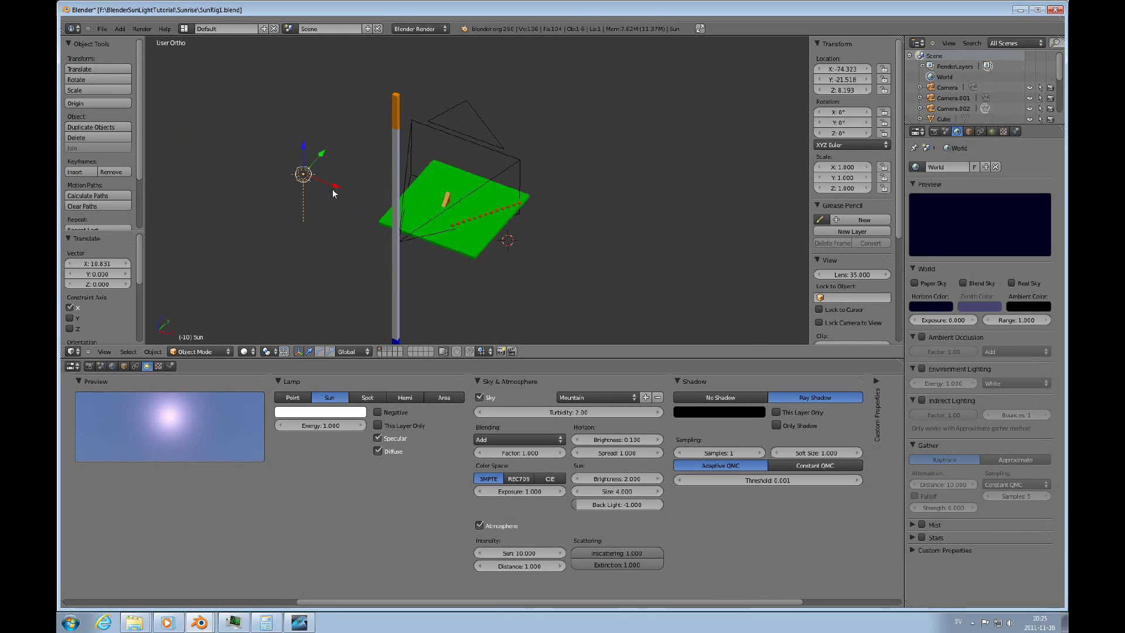
{"action": "left_click_drag", "start_coordinate": [335, 187], "coordinate": [350, 196]}
{"action": "left_click_drag", "start_coordinate": [325, 151], "coordinate": [261, 179]}
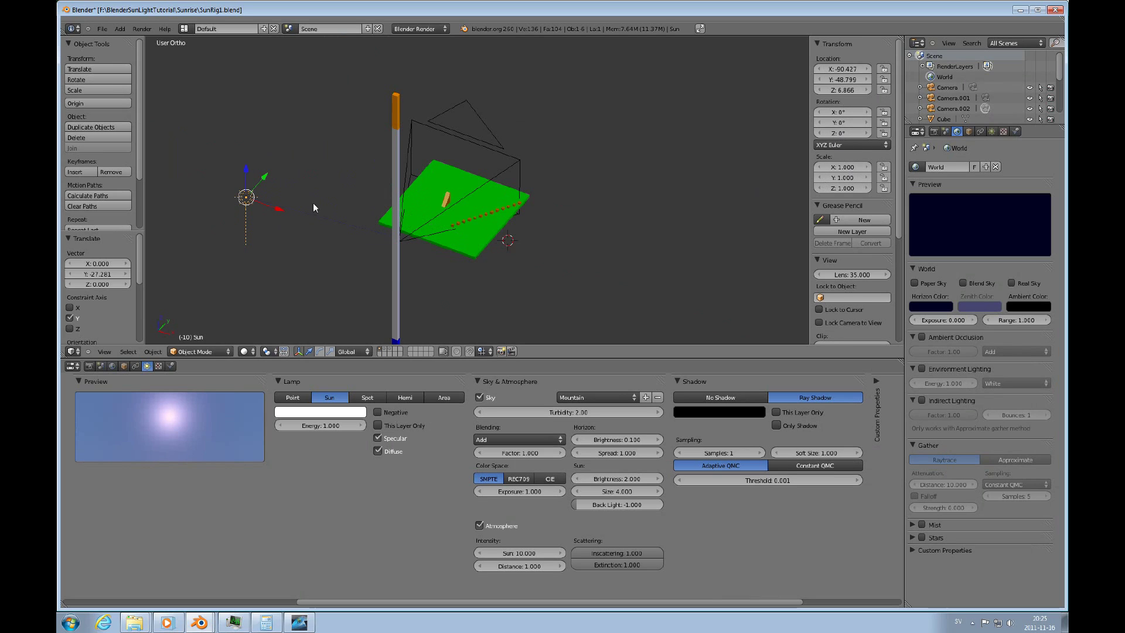
Select the camera, render its view with F12, and return the area to 3D View.
{"action": "right_click", "coordinate": [444, 215]}
{"action": "key", "text": "ctrl+KP_0"}
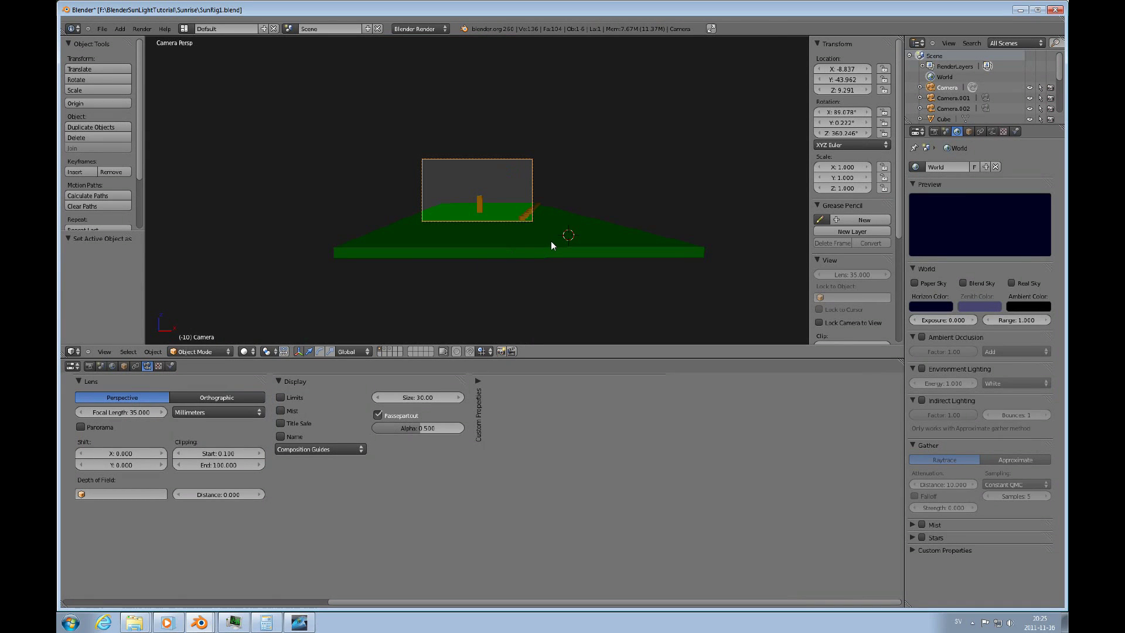
{"action": "key", "text": "F12"}
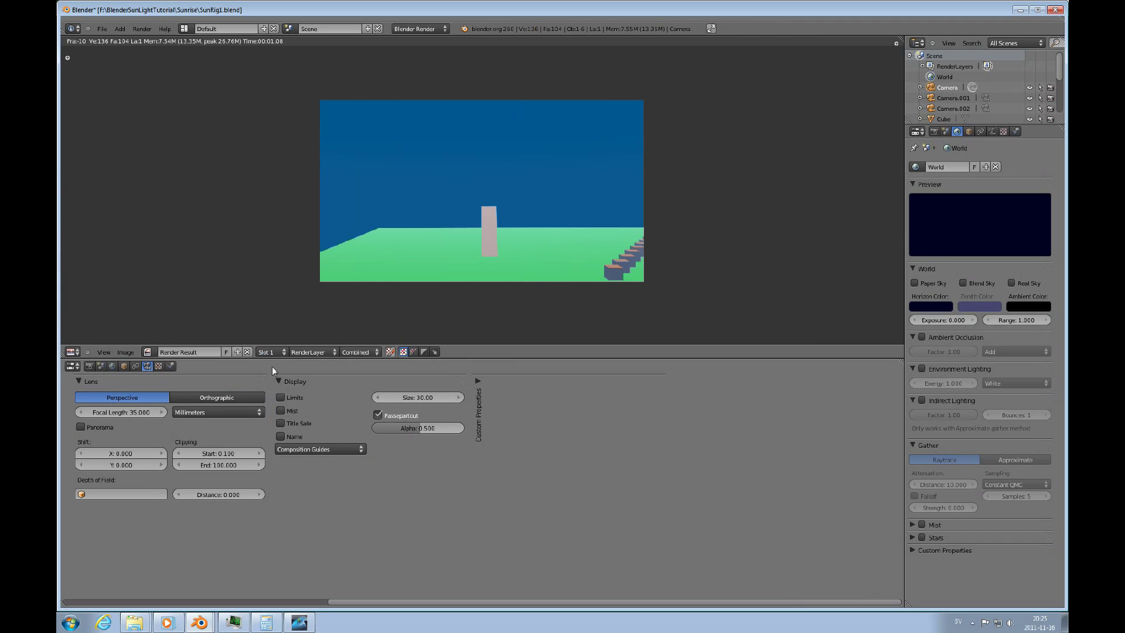
{"action": "left_click", "coordinate": [73, 352]}
{"action": "left_click", "coordinate": [79, 343]}
{"action": "scroll", "coordinate": [553, 233], "scroll_direction": "up", "scroll_amount": 4}
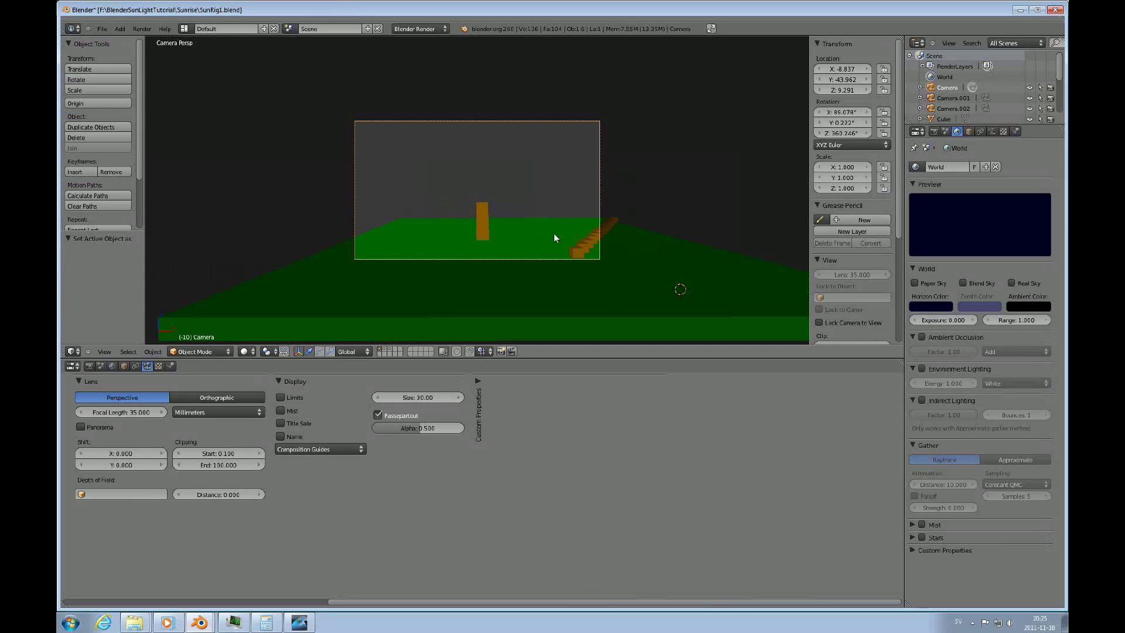
{"action": "scroll", "coordinate": [555, 234], "scroll_direction": "down", "scroll_amount": 2}
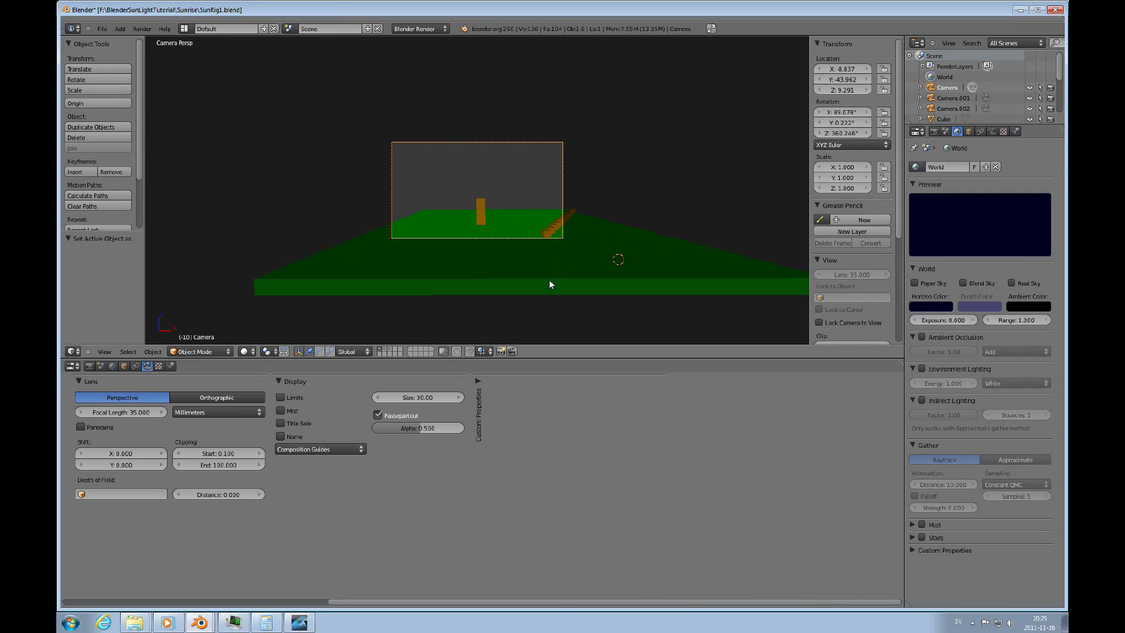
{"action": "middle_click_drag", "start_coordinate": [559, 255], "coordinate": [515, 232]}
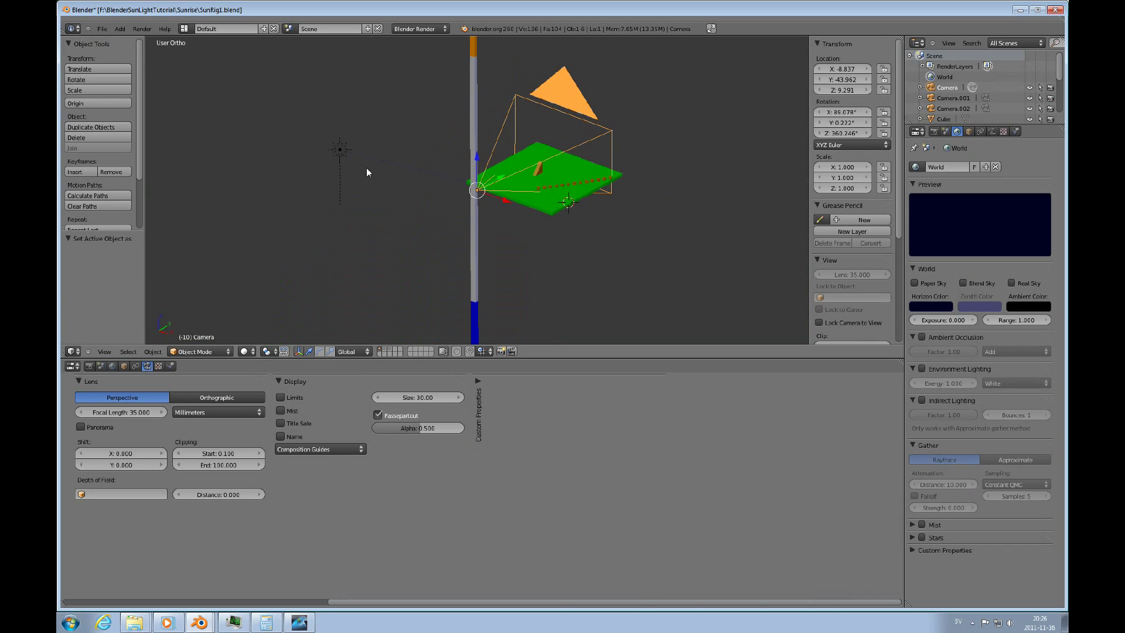
Move the sun along X to 102.684 and render the camera view again.
{"action": "right_click", "coordinate": [348, 154]}
{"action": "key", "text": "g"}
{"action": "key", "text": "x"}
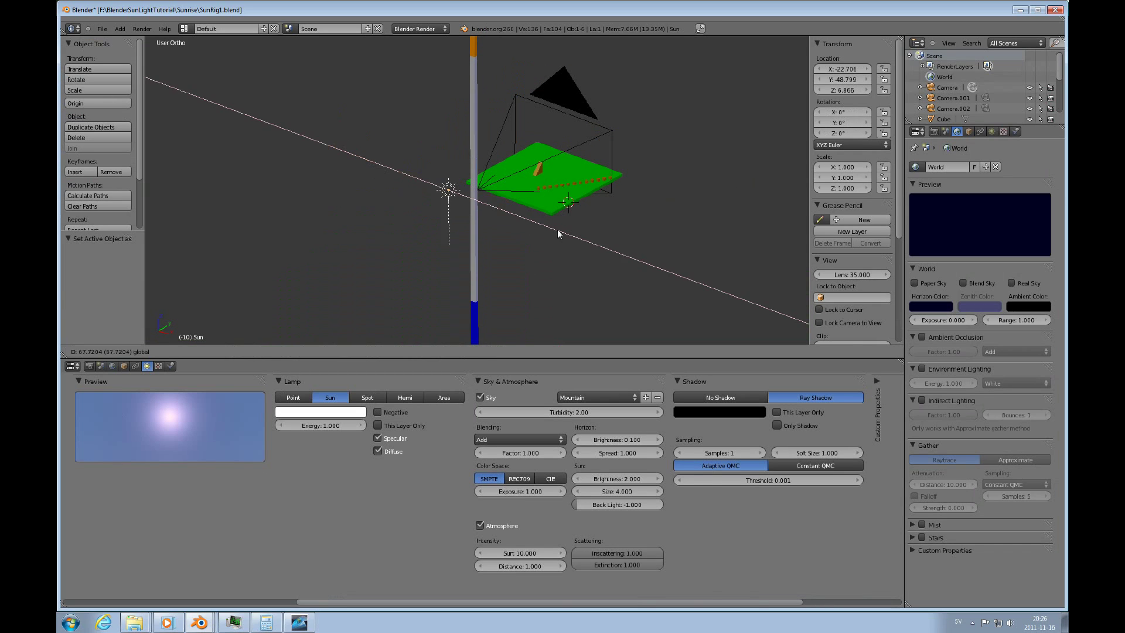
{"action": "left_click", "coordinate": [676, 270]}
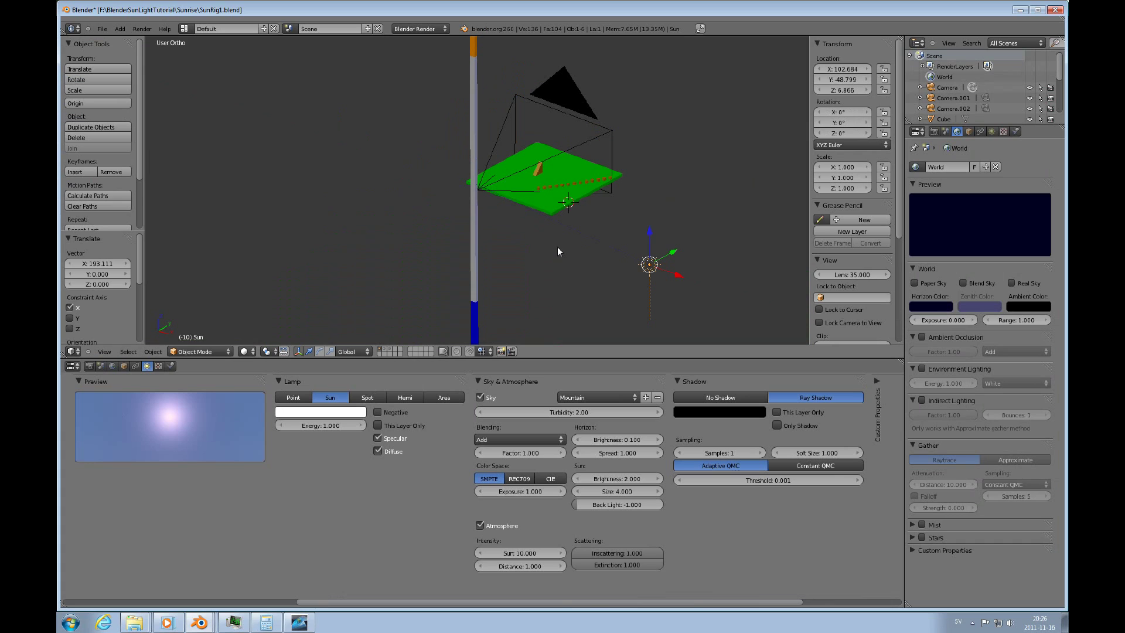
{"action": "key", "text": "KP_0"}
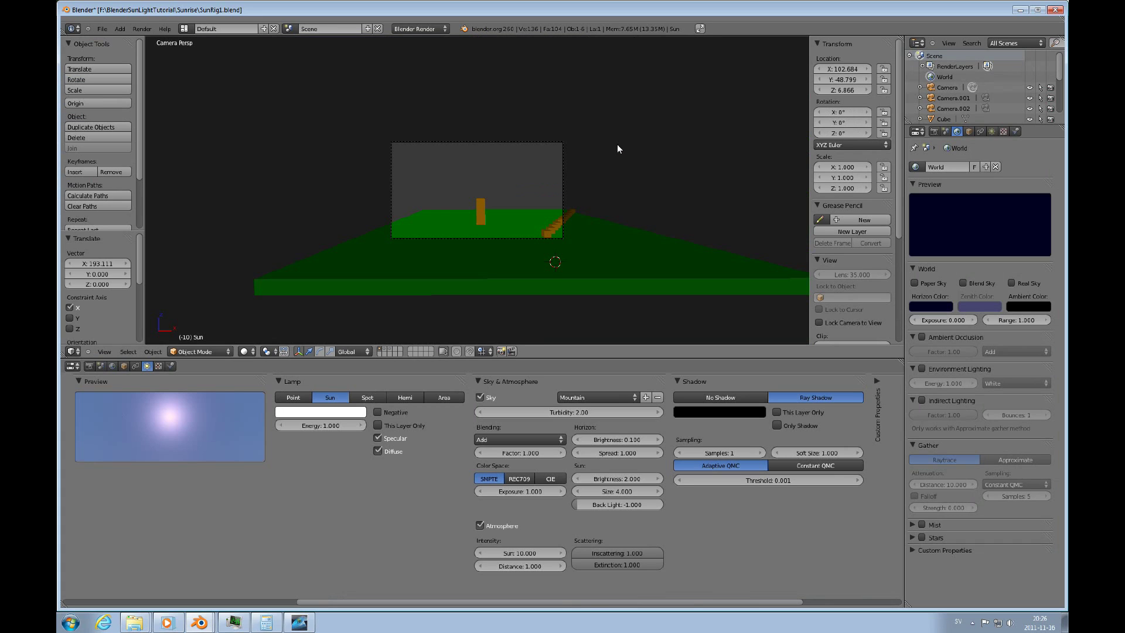
{"action": "key", "text": "F12"}
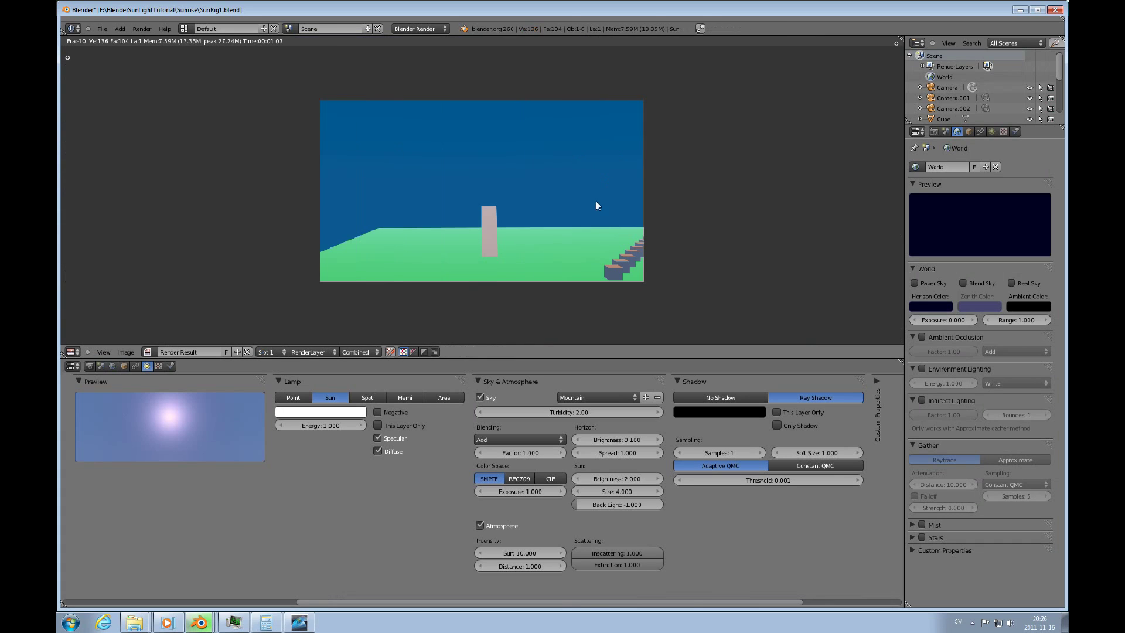
{"action": "left_click", "coordinate": [73, 352]}
{"action": "left_click", "coordinate": [85, 340]}
{"action": "scroll", "coordinate": [571, 216], "scroll_direction": "down", "scroll_amount": 2}
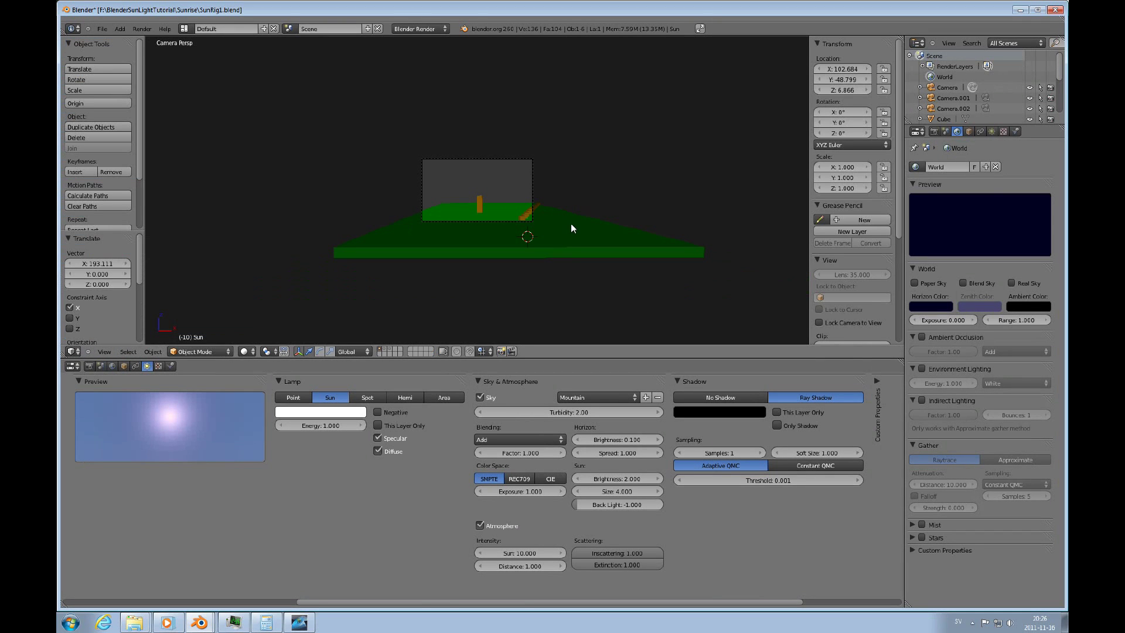
From top view, slide the sun lamp left to X -128.95.
{"action": "key", "text": "KP_7"}
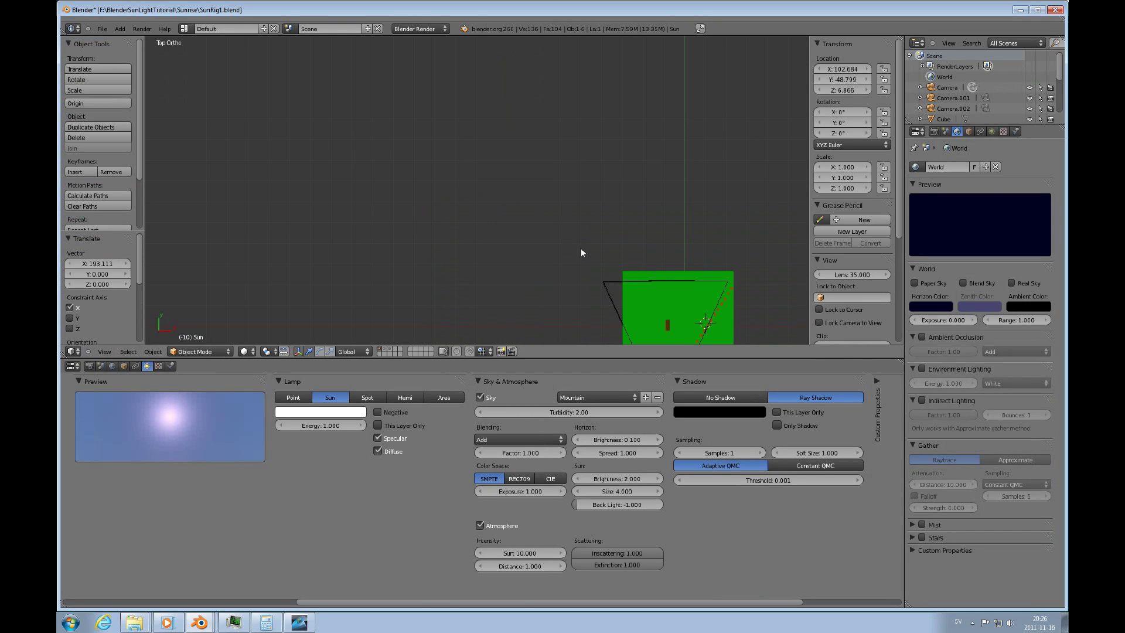
{"action": "scroll", "coordinate": [610, 267], "scroll_direction": "down", "scroll_amount": 4}
{"action": "left_click_drag", "start_coordinate": [687, 287], "coordinate": [494, 286]}
{"action": "left_click", "coordinate": [507, 301]}
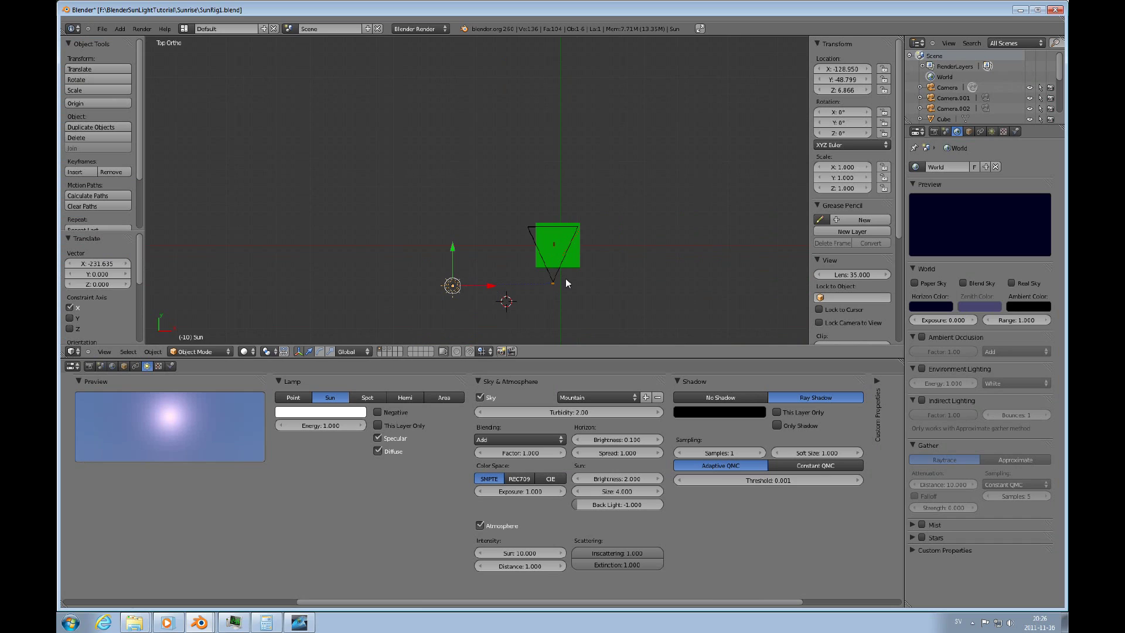
Try the sun lamp at different heights and depths, including Y -65.957 and Z -20.174.
{"action": "middle_click_drag", "start_coordinate": [567, 282], "coordinate": [466, 251]}
{"action": "left_click_drag", "start_coordinate": [456, 262], "coordinate": [456, 214]}
{"action": "middle_click_drag", "start_coordinate": [488, 269], "coordinate": [473, 250]}
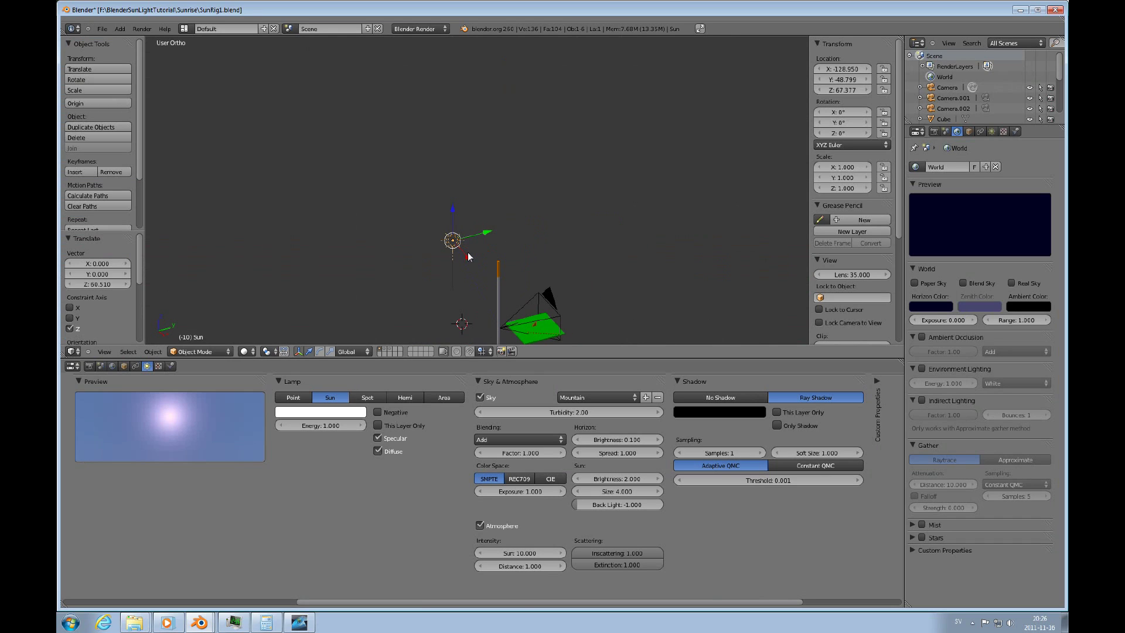
{"action": "left_click_drag", "start_coordinate": [486, 235], "coordinate": [477, 239]}
{"action": "scroll", "coordinate": [515, 272], "scroll_direction": "down", "scroll_amount": 3}
{"action": "middle_click_drag", "start_coordinate": [514, 272], "coordinate": [550, 224]}
{"action": "left_click_drag", "start_coordinate": [462, 175], "coordinate": [459, 205]}
{"action": "middle_click_drag", "start_coordinate": [469, 235], "coordinate": [484, 258]}
Lift the sun lamp to Z 5.159 and set its Y to -11.359.
{"action": "scroll", "coordinate": [483, 258], "scroll_direction": "up", "scroll_amount": 3}
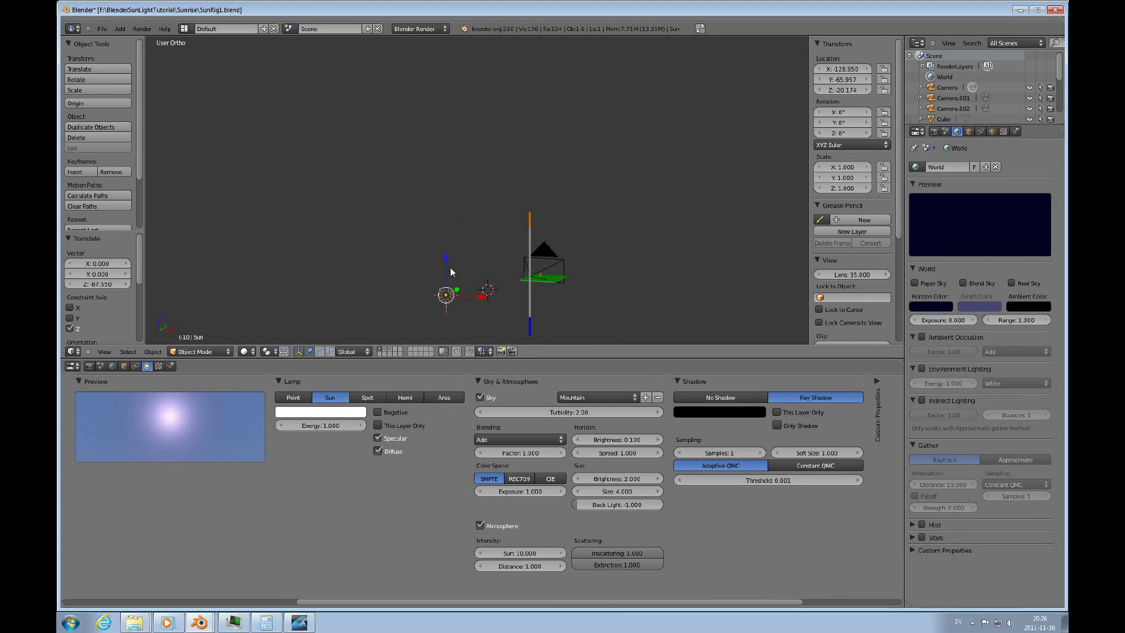
{"action": "left_click_drag", "start_coordinate": [447, 260], "coordinate": [448, 208]}
{"action": "mouse_move", "coordinate": [516, 283]}
{"action": "middle_mouse_down"}
{"action": "mouse_move", "coordinate": [540, 304]}
{"action": "mouse_move", "coordinate": [514, 281]}
{"action": "middle_mouse_up"}
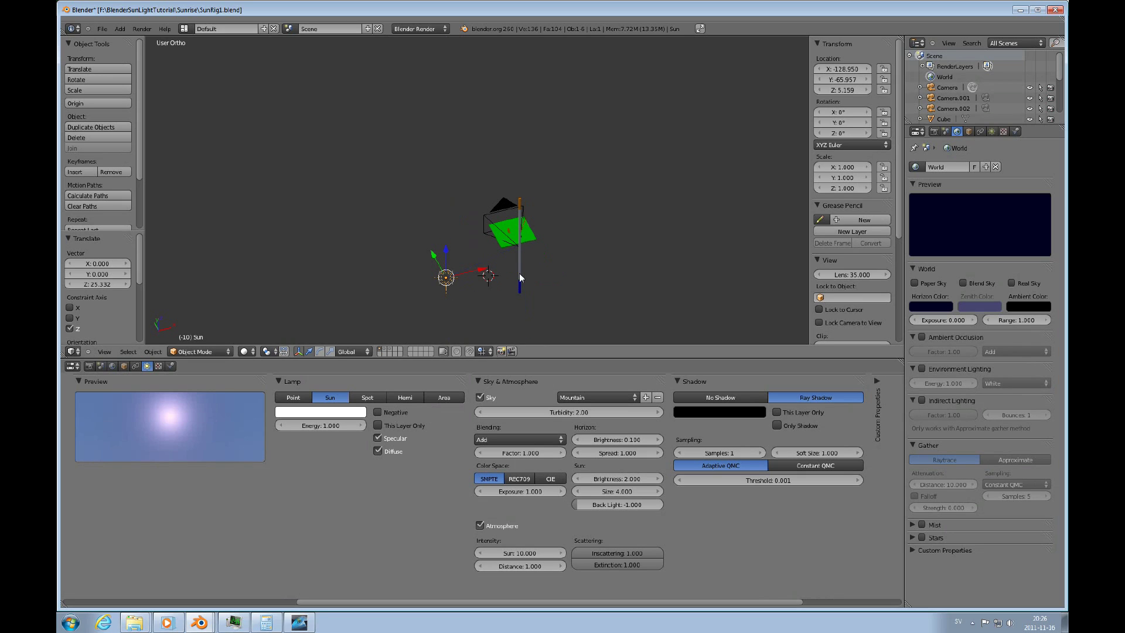
{"action": "left_click_drag", "start_coordinate": [438, 264], "coordinate": [424, 239]}
{"action": "middle_click_drag", "start_coordinate": [490, 276], "coordinate": [373, 267]}
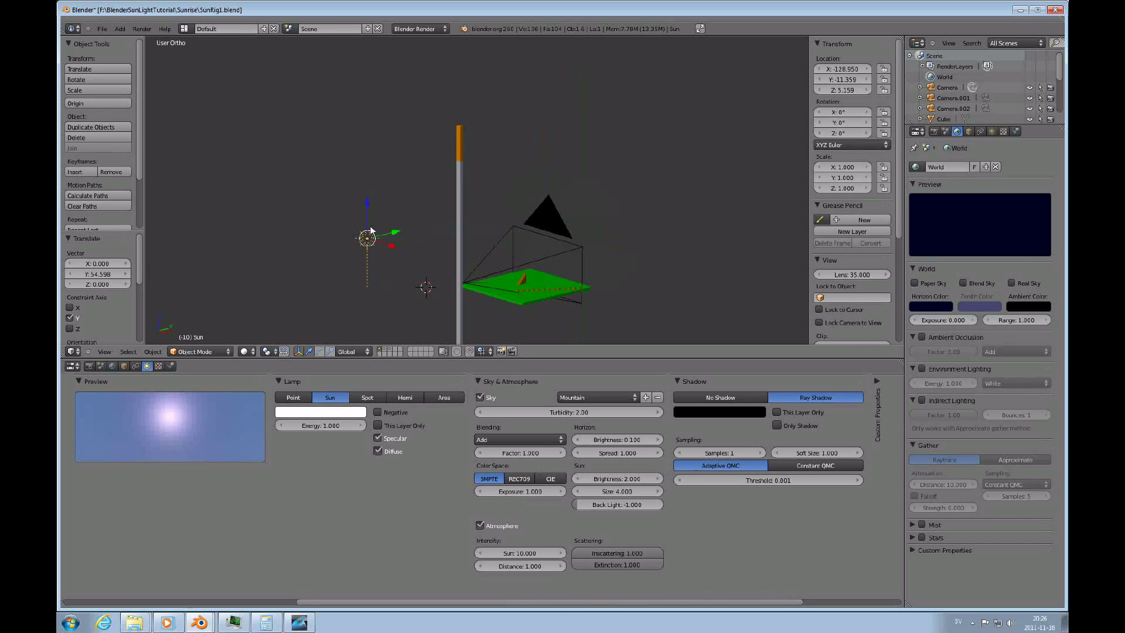
{"action": "middle_click_drag", "start_coordinate": [508, 259], "coordinate": [473, 270]}
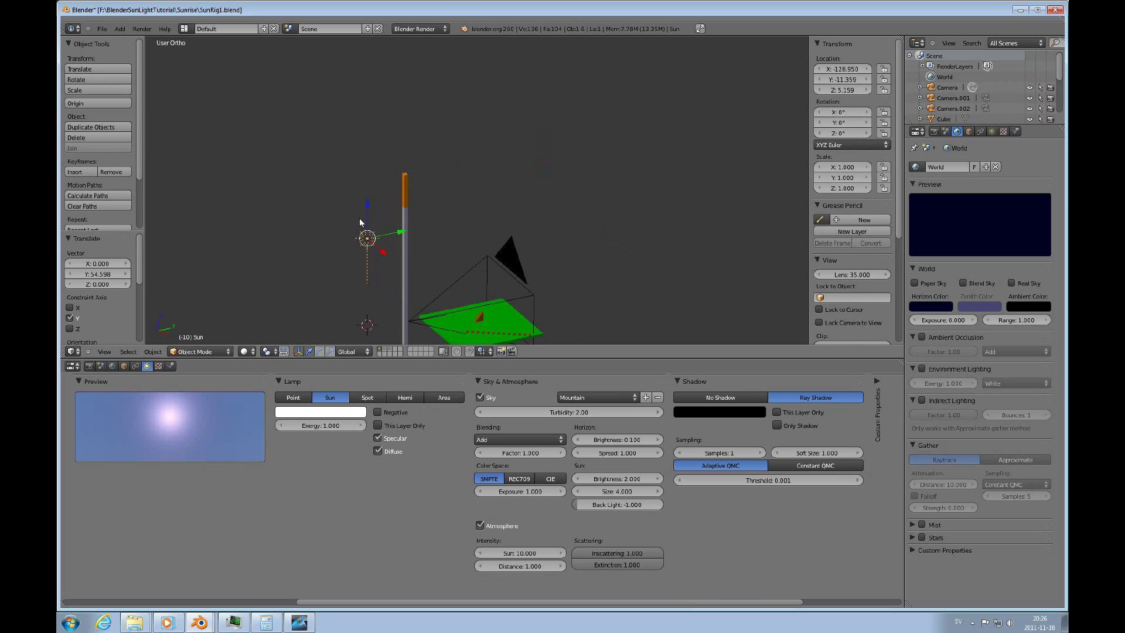
{"action": "scroll", "coordinate": [494, 255], "scroll_direction": "down", "scroll_amount": 3}
{"action": "mouse_move", "coordinate": [495, 256]}
{"action": "middle_mouse_down"}
{"action": "mouse_move", "coordinate": [515, 259]}
{"action": "mouse_move", "coordinate": [509, 271]}
{"action": "middle_mouse_up"}
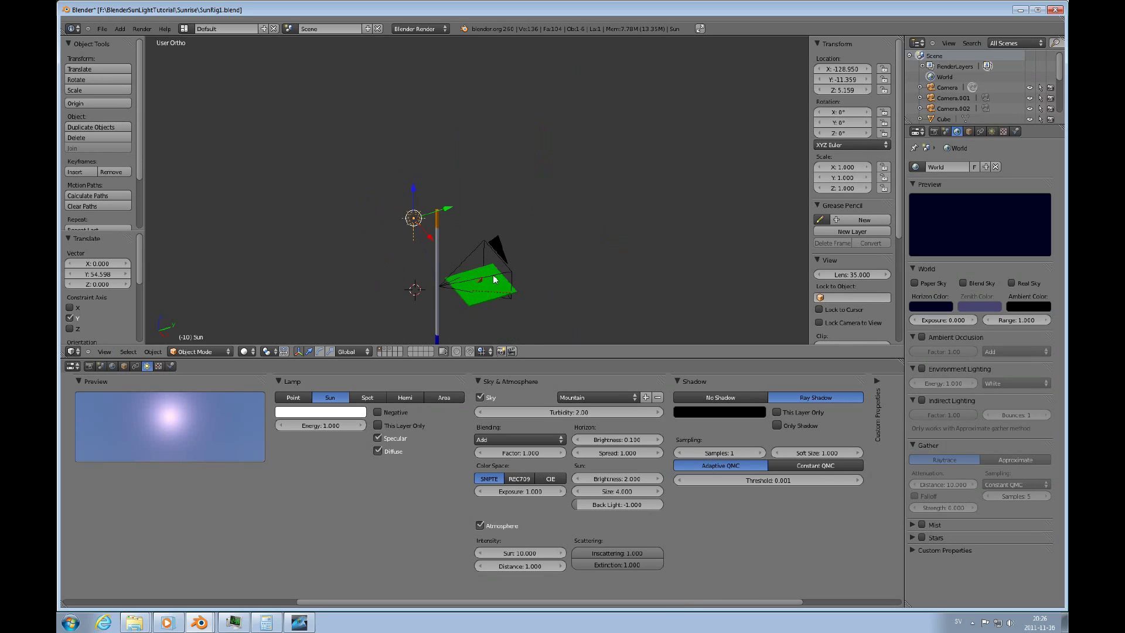
Zoom in on the scene and select the tall pole Cube.002.
{"action": "scroll", "coordinate": [496, 275], "scroll_direction": "down", "scroll_amount": 5, "text": "shift"}
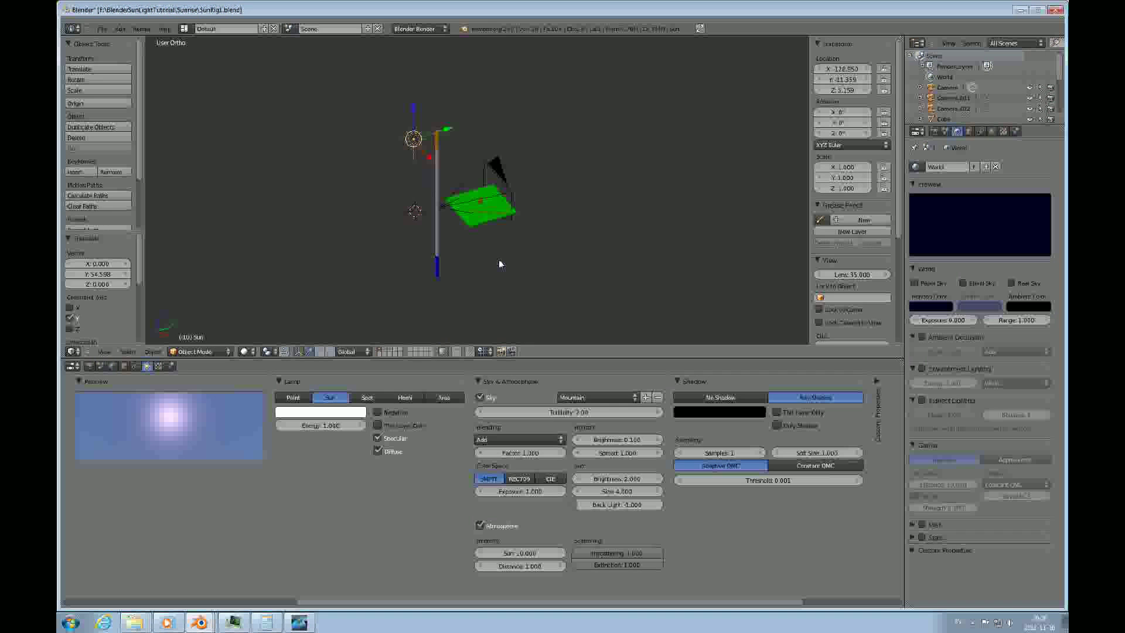
{"action": "scroll", "coordinate": [499, 258], "scroll_direction": "up", "scroll_amount": 5}
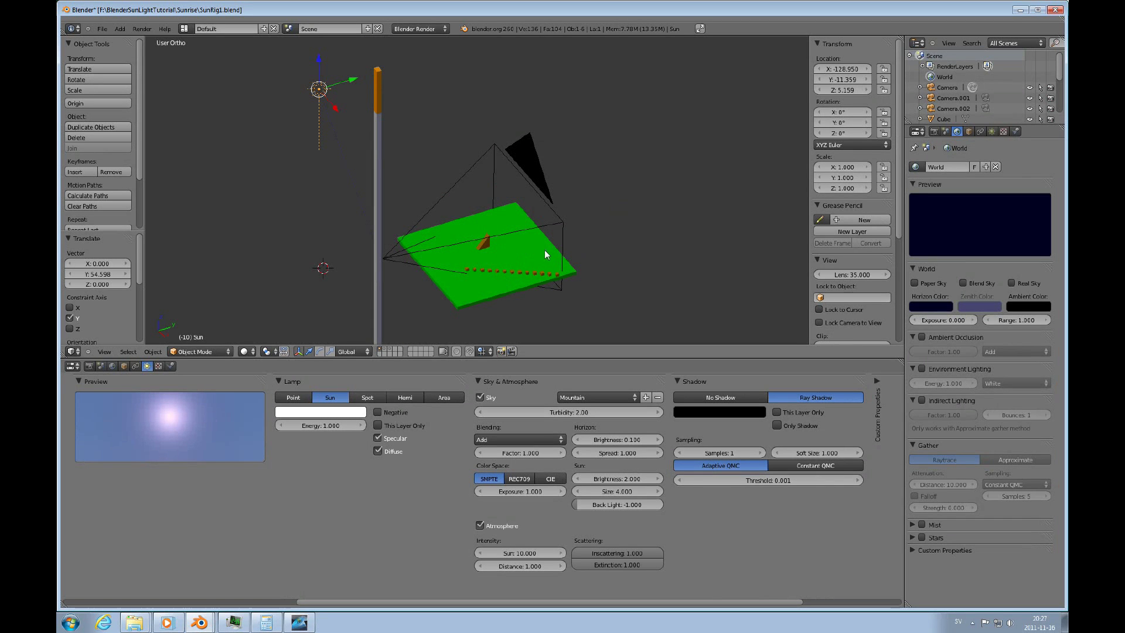
{"action": "scroll", "coordinate": [391, 181], "scroll_direction": "down", "scroll_amount": 2}
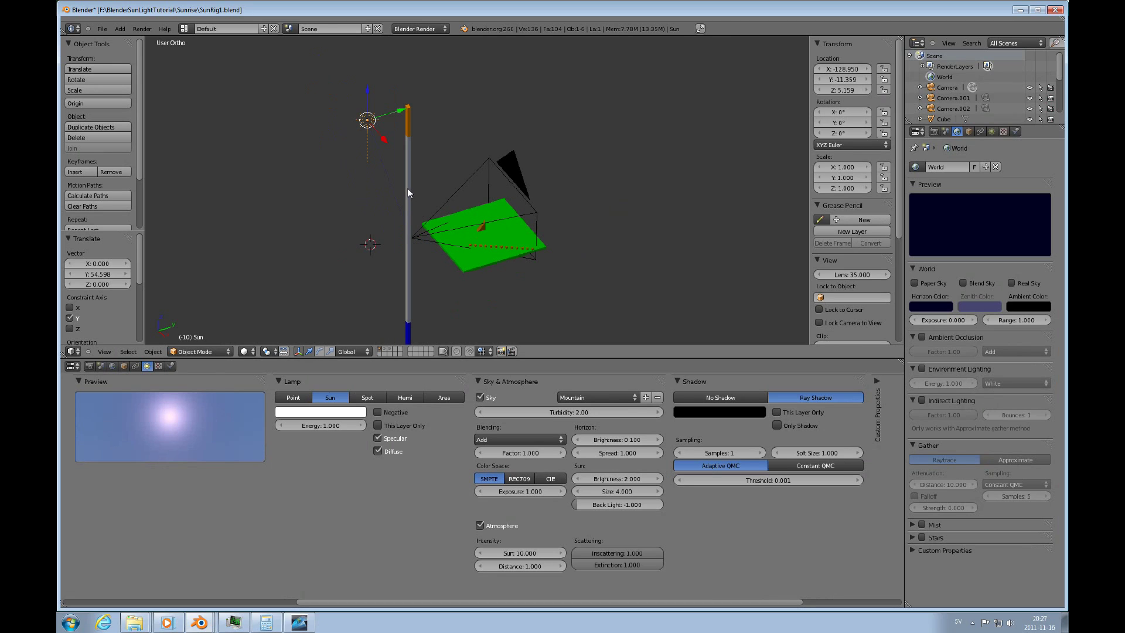
{"action": "right_click", "coordinate": [408, 193]}
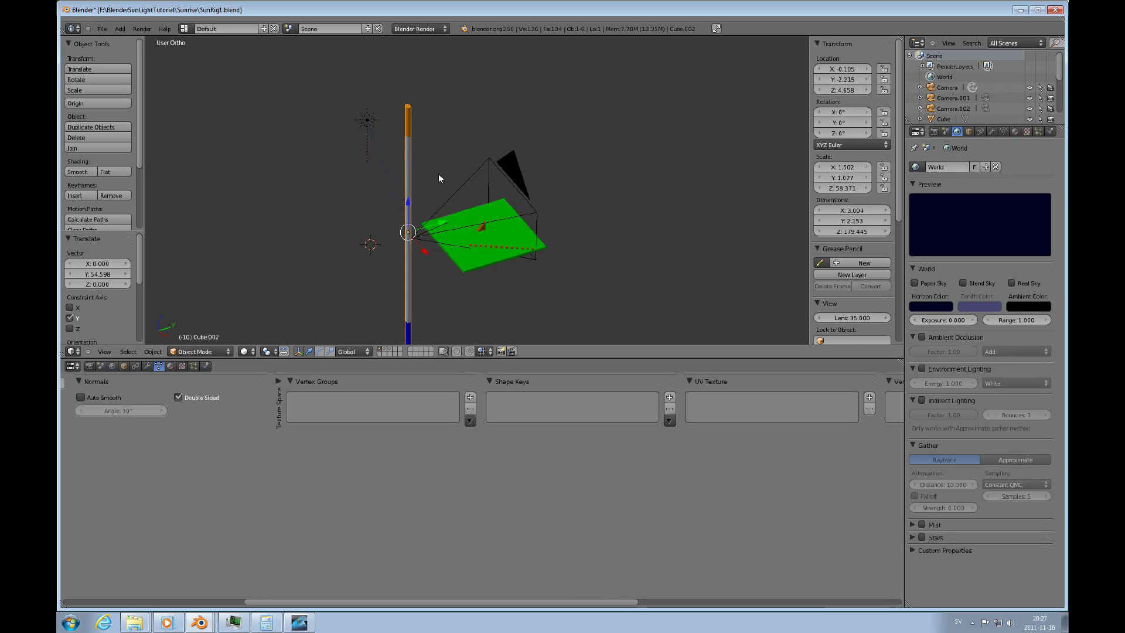
Show the constraints panel for the pole Cube.002.
{"action": "scroll", "coordinate": [457, 210], "scroll_direction": "down", "scroll_amount": 4}
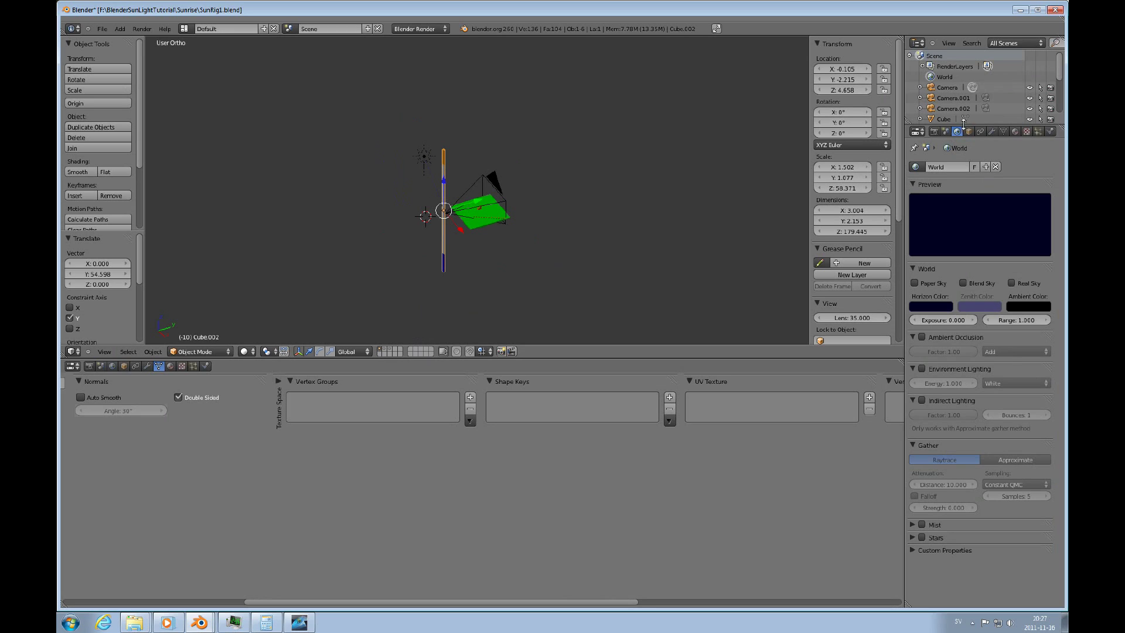
{"action": "left_click", "coordinate": [980, 132]}
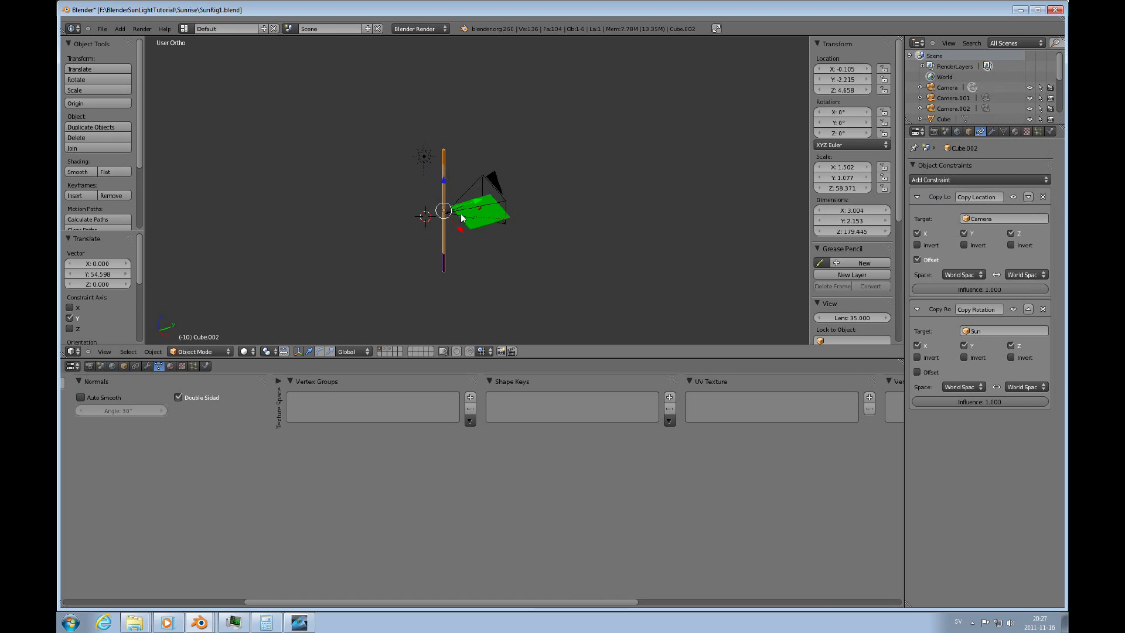
{"action": "scroll", "coordinate": [463, 224], "scroll_direction": "up", "scroll_amount": 5}
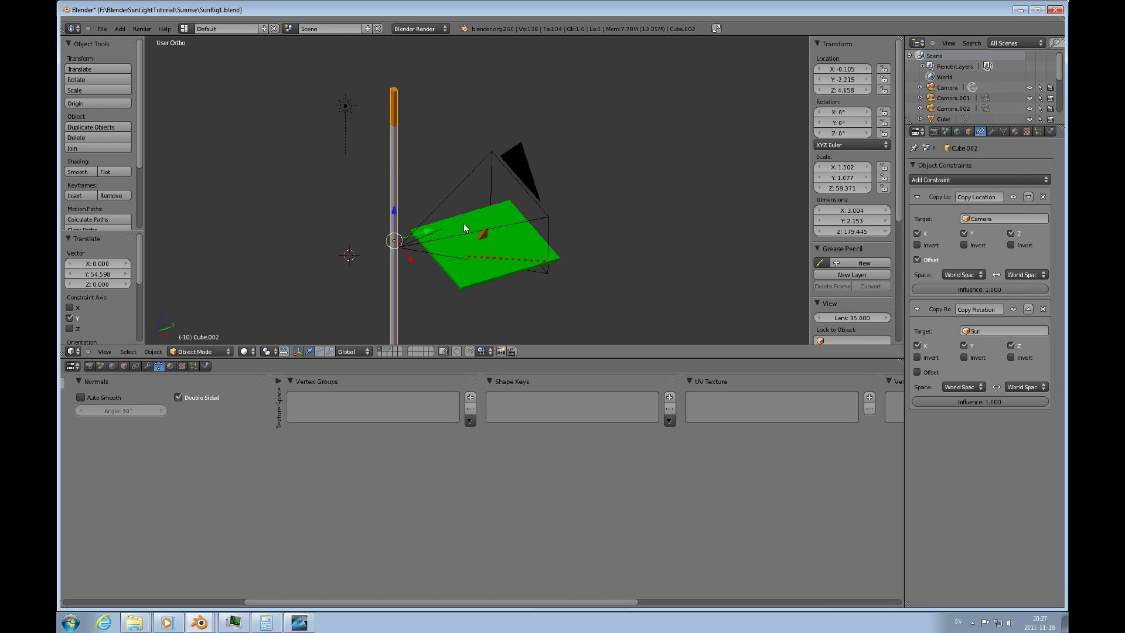
Try moving the green plane along Y, then undo so it stays in place.
{"action": "right_click", "coordinate": [435, 249]}
{"action": "key", "text": "g"}
{"action": "key", "text": "y"}
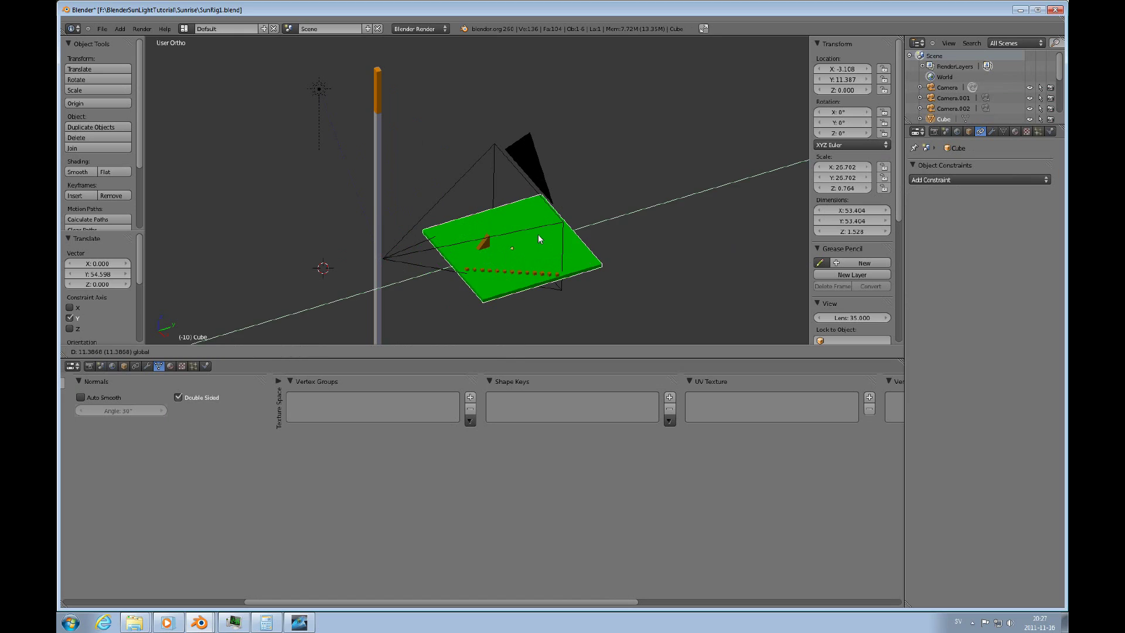
{"action": "left_click", "coordinate": [520, 247]}
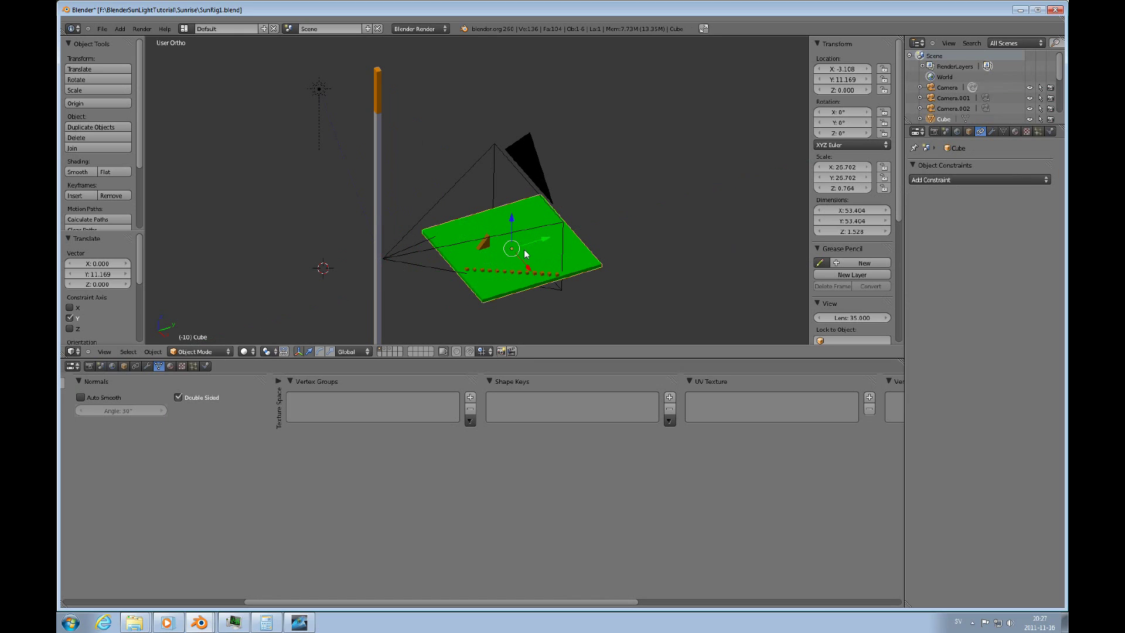
{"action": "key", "text": "ctrl+z"}
Move the camera along Y to -43.198.
{"action": "right_click", "coordinate": [410, 265]}
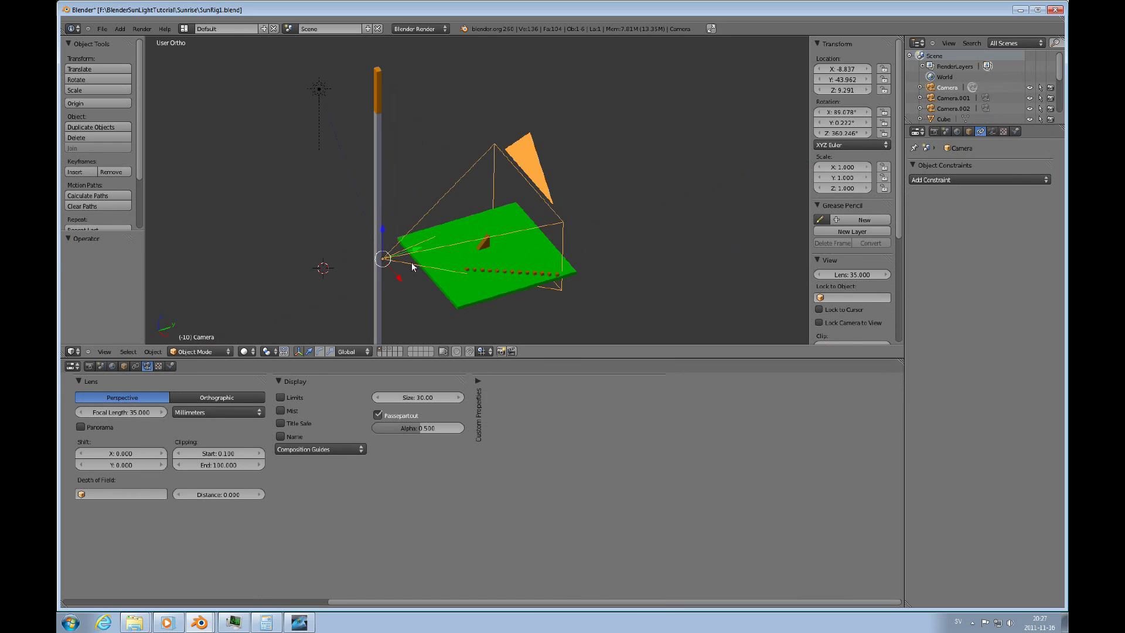
{"action": "key", "text": "g"}
{"action": "key", "text": "y"}
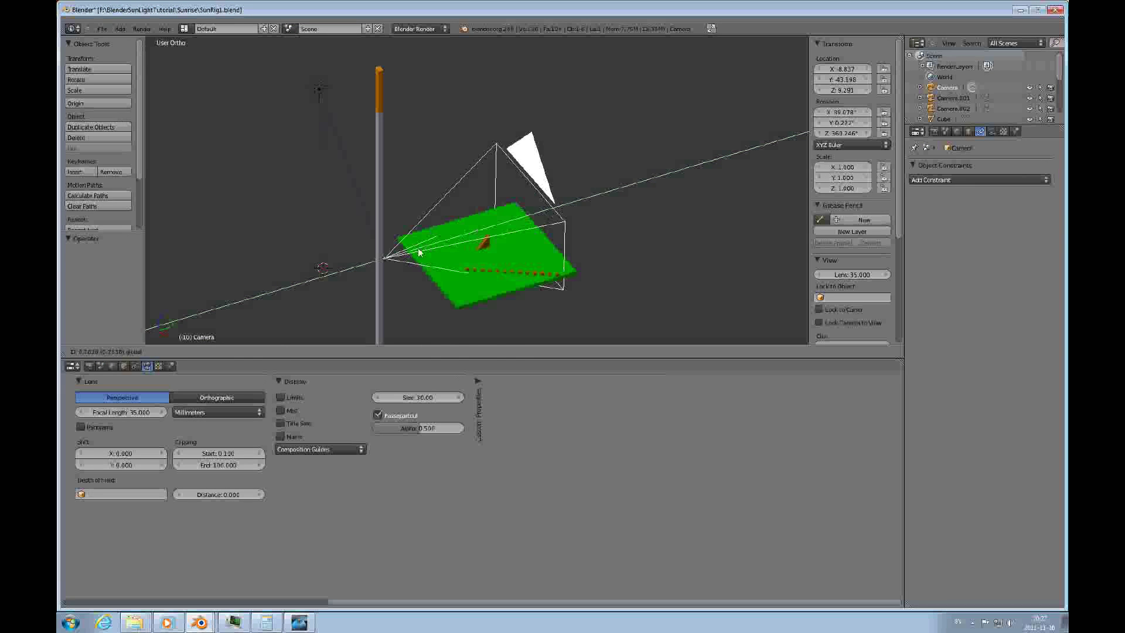
{"action": "left_click", "coordinate": [527, 273]}
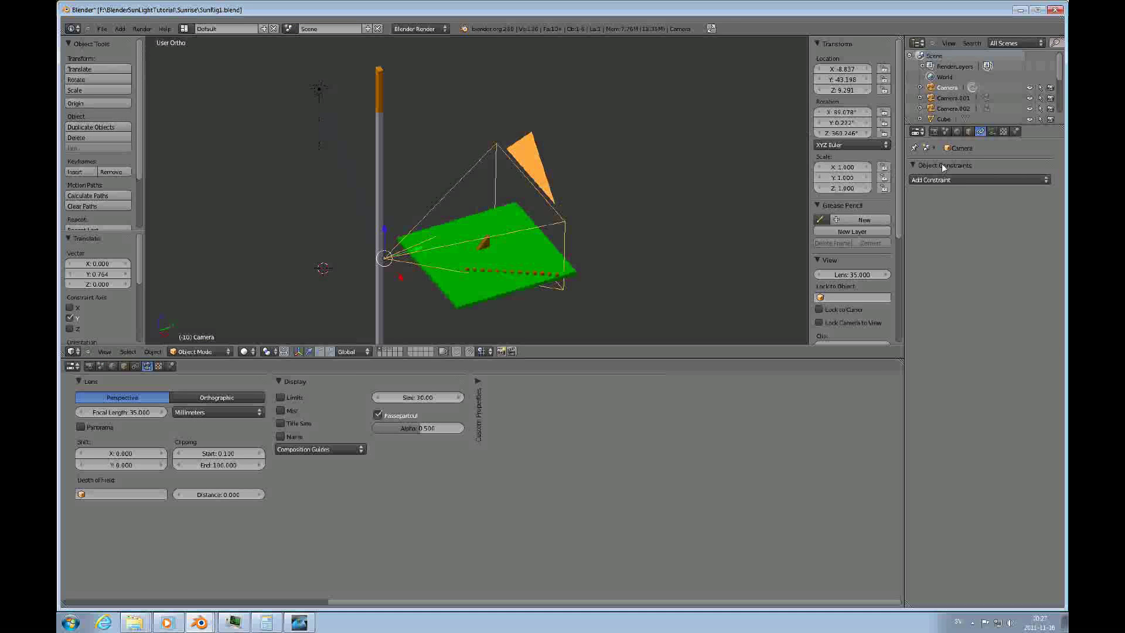
Reselect Cube.002 to check its Copy Location and Copy Rotation constraints.
{"action": "right_click", "coordinate": [380, 212]}
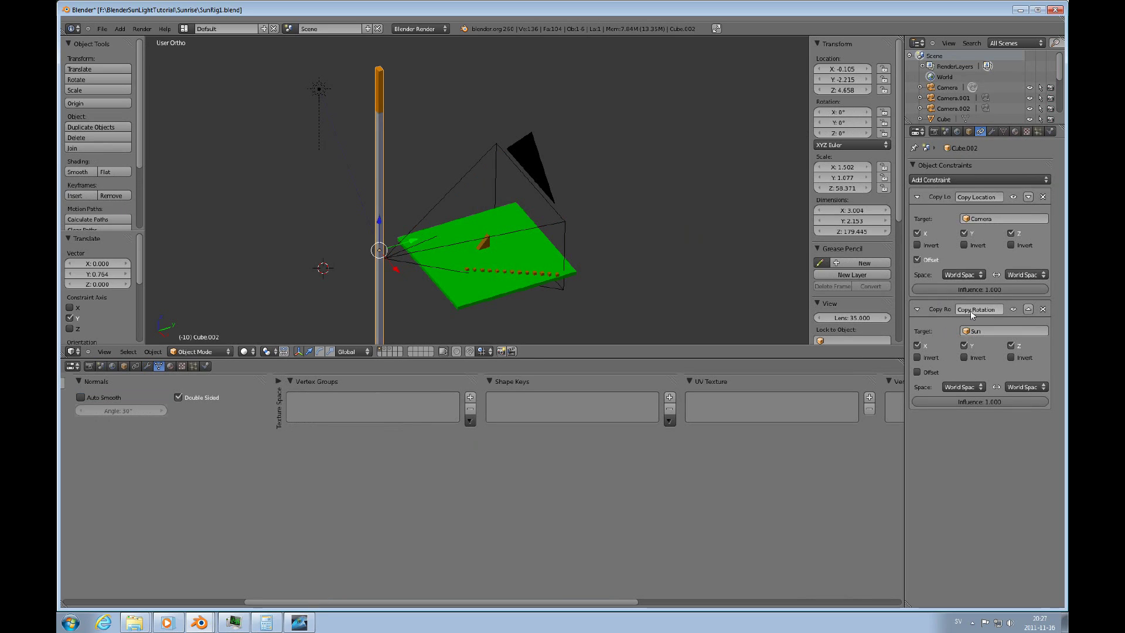
{"action": "scroll", "coordinate": [440, 234], "scroll_direction": "down", "scroll_amount": 2}
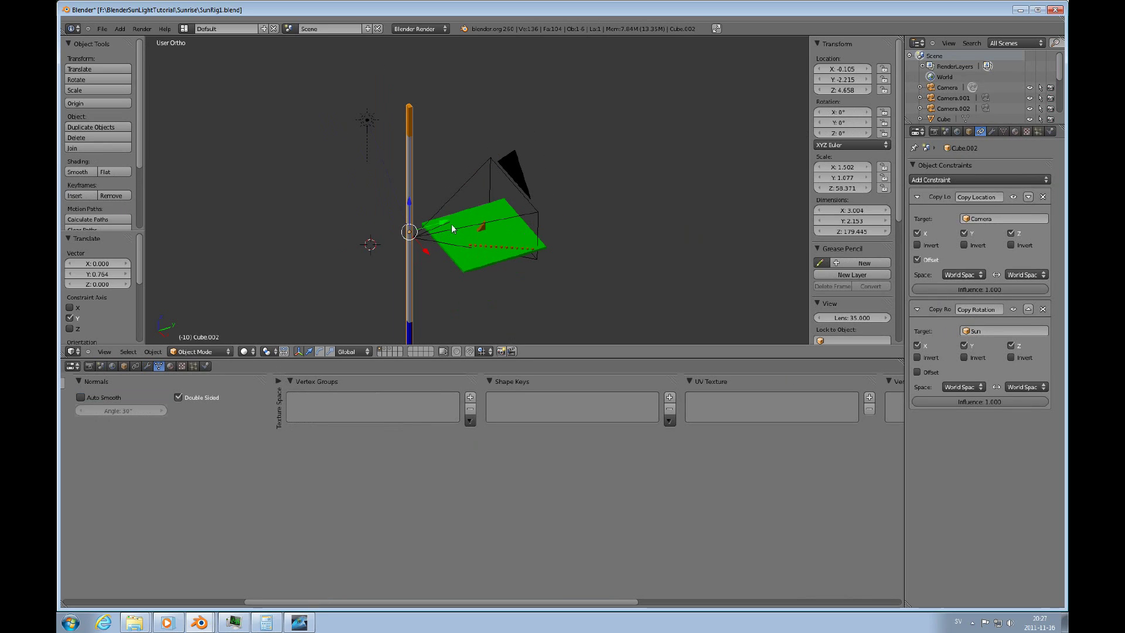
{"action": "middle_click_drag", "start_coordinate": [454, 236], "coordinate": [475, 242]}
Rotate the Sun lamp -51.568° about global X, then render with F12.
{"action": "right_click", "coordinate": [314, 113]}
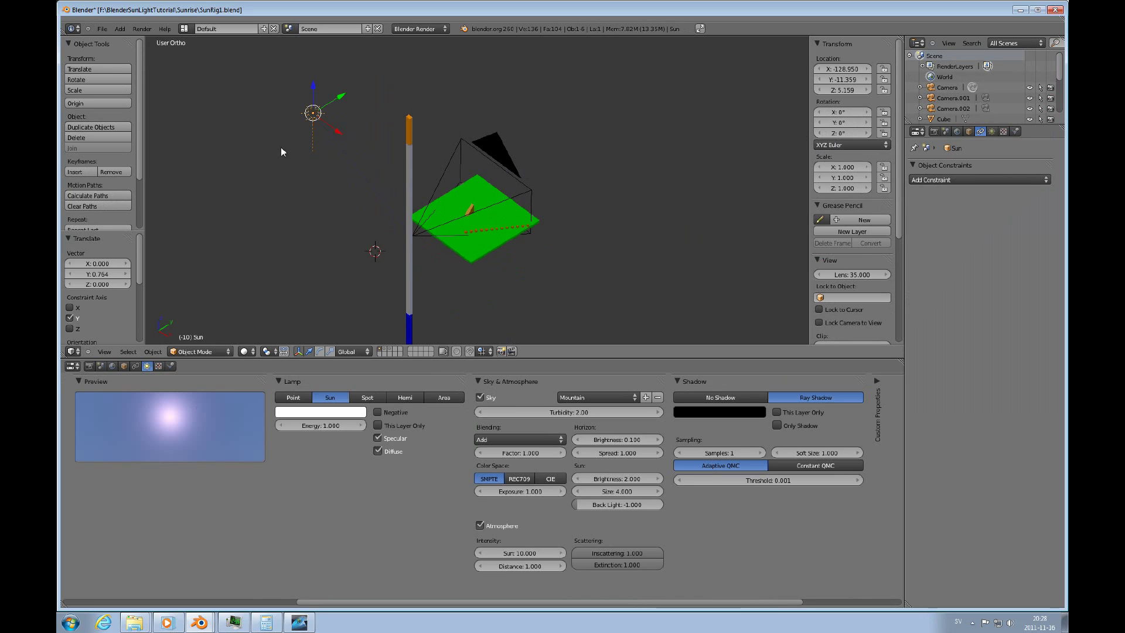
{"action": "middle_click_drag", "start_coordinate": [459, 249], "coordinate": [487, 201]}
{"action": "middle_click_drag", "start_coordinate": [396, 206], "coordinate": [357, 198]}
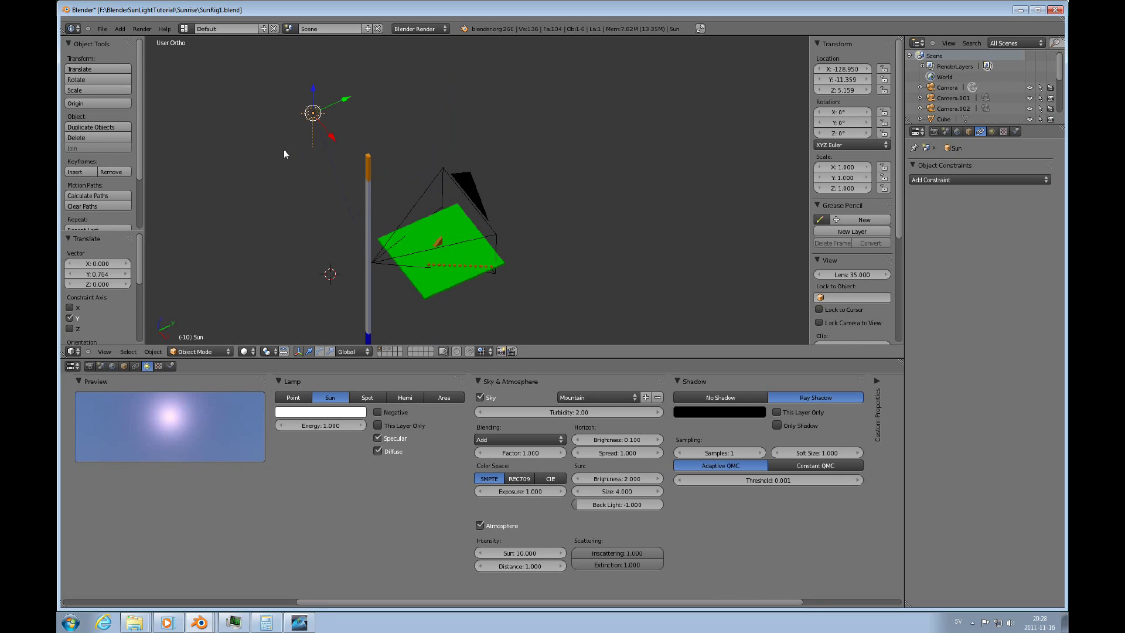
{"action": "middle_click_drag", "start_coordinate": [320, 147], "coordinate": [332, 157]}
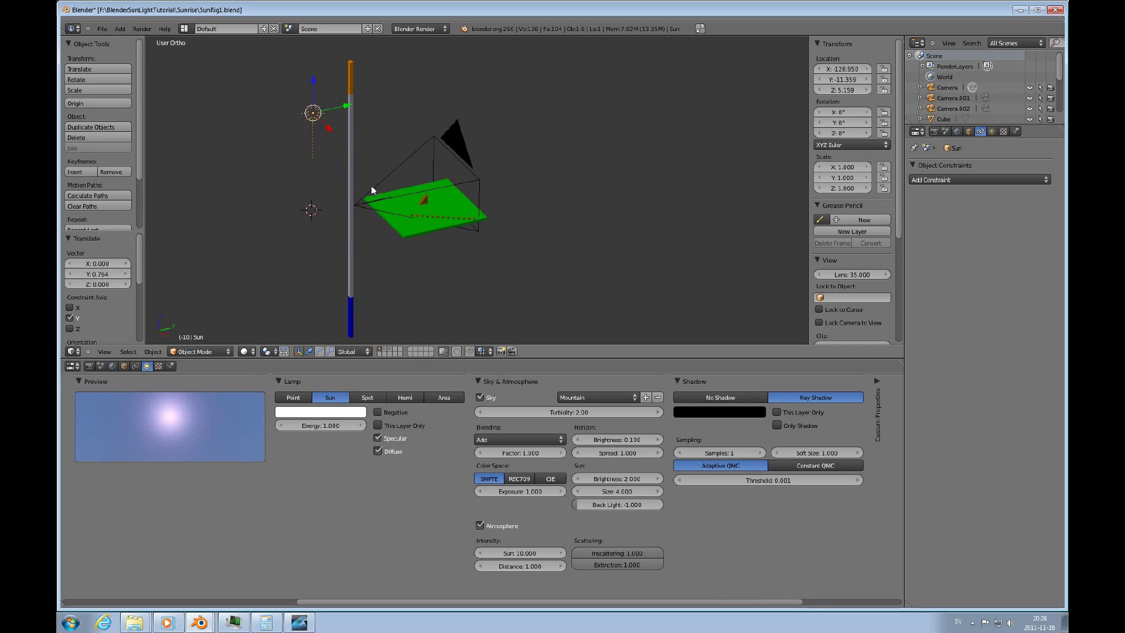
{"action": "key", "text": "r"}
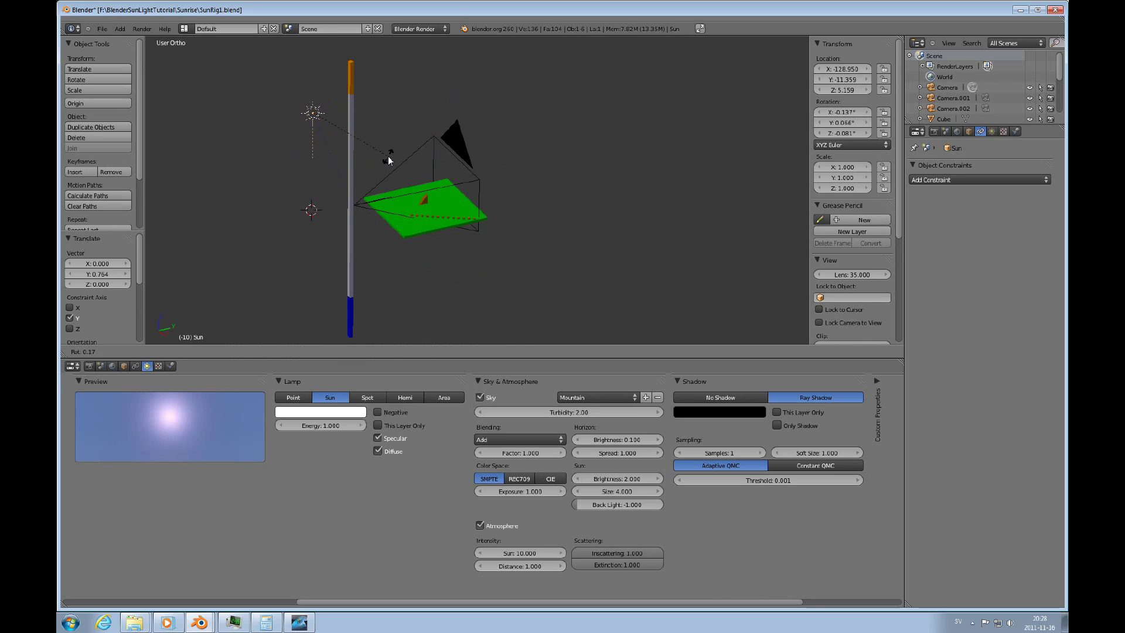
{"action": "key", "text": "x"}
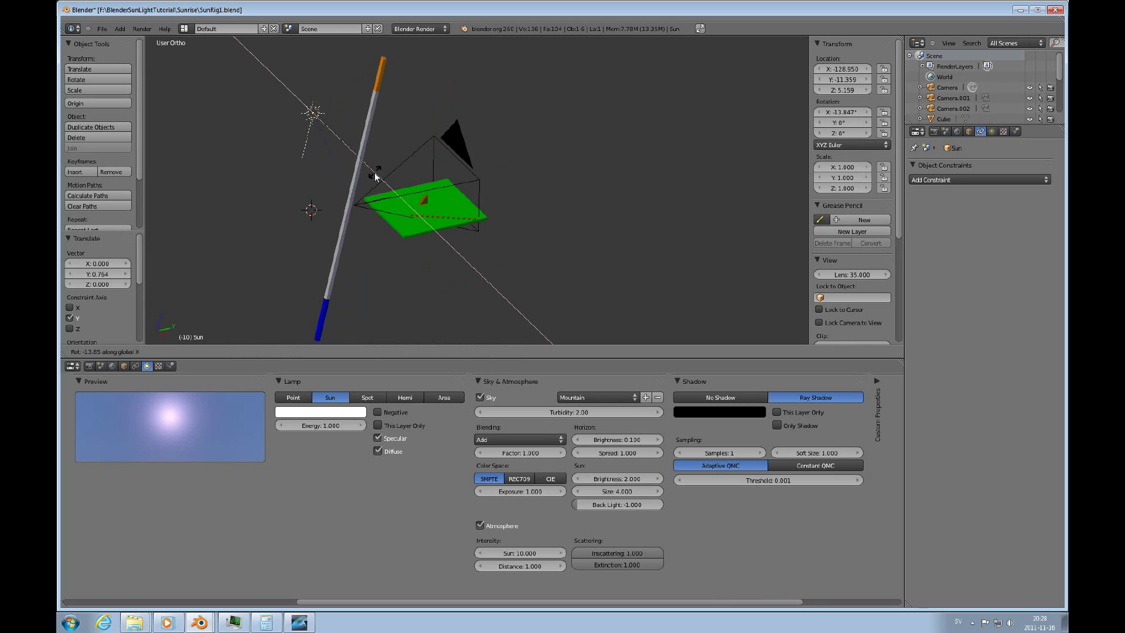
{"action": "left_click", "coordinate": [324, 191]}
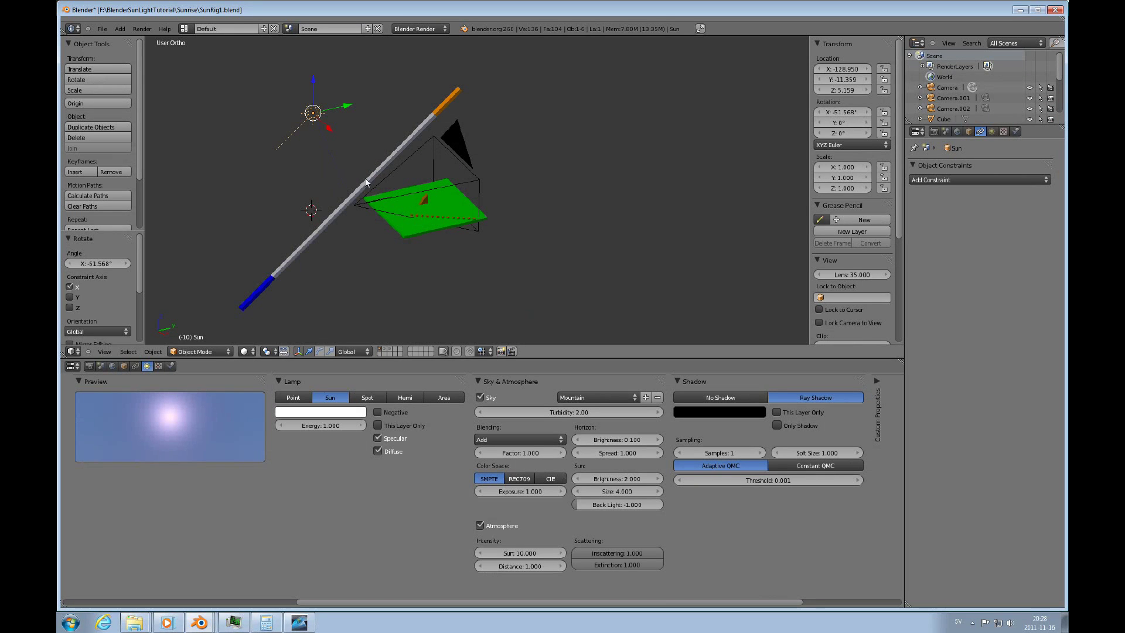
{"action": "key", "text": "F12"}
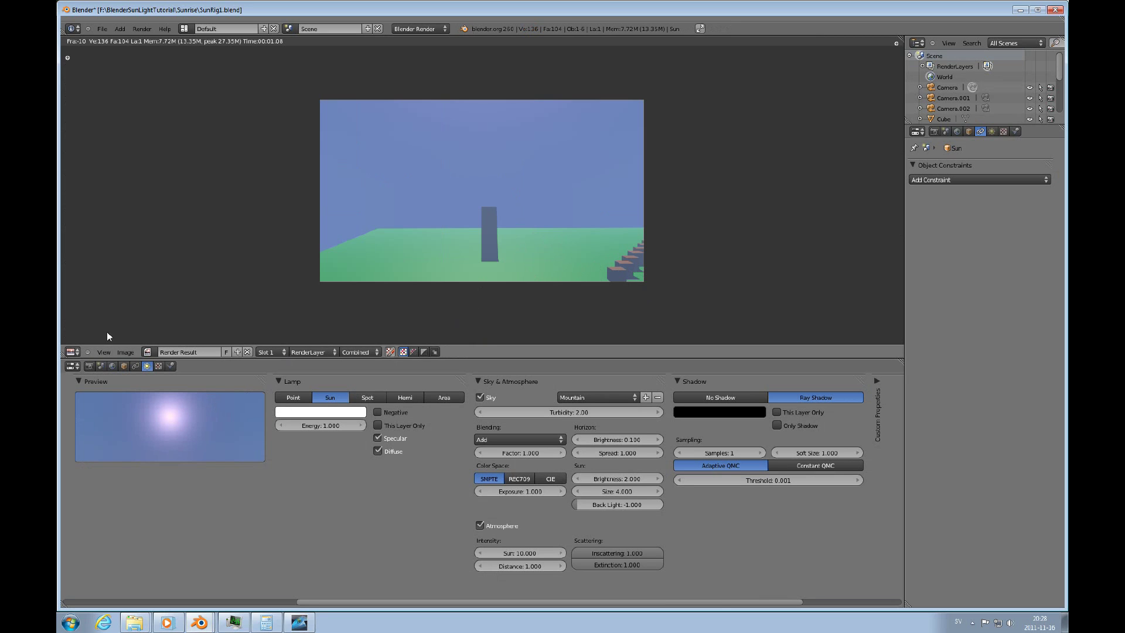
Switch the render area back to the 3D View and orbit to the tilted pole.
{"action": "left_click", "coordinate": [75, 354]}
{"action": "left_click", "coordinate": [86, 345]}
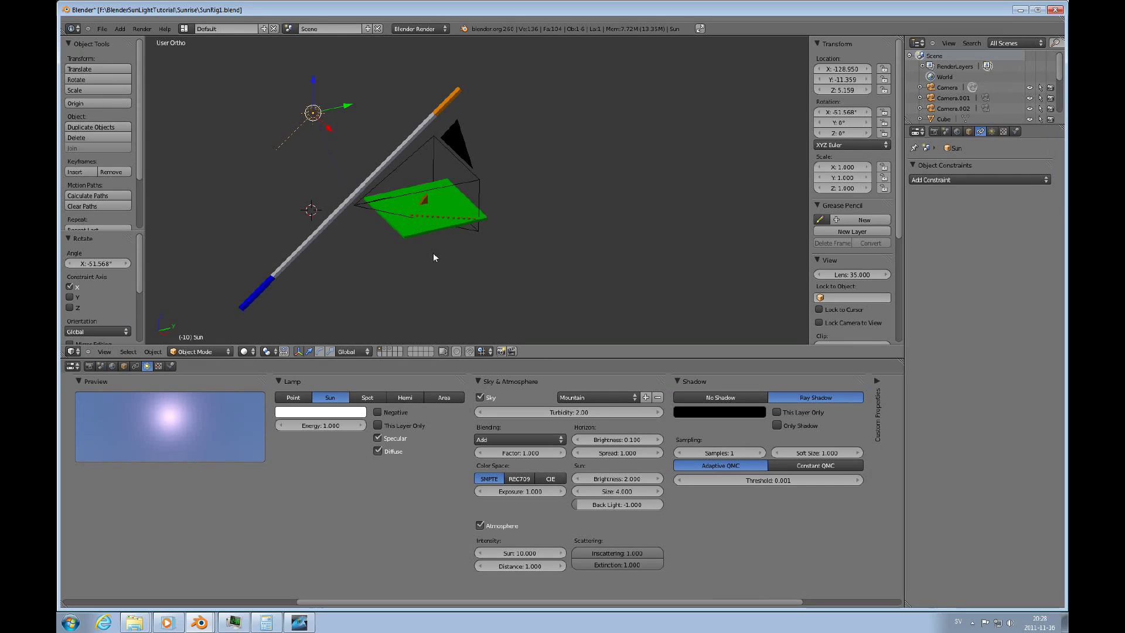
{"action": "middle_click_drag", "start_coordinate": [433, 255], "coordinate": [499, 270]}
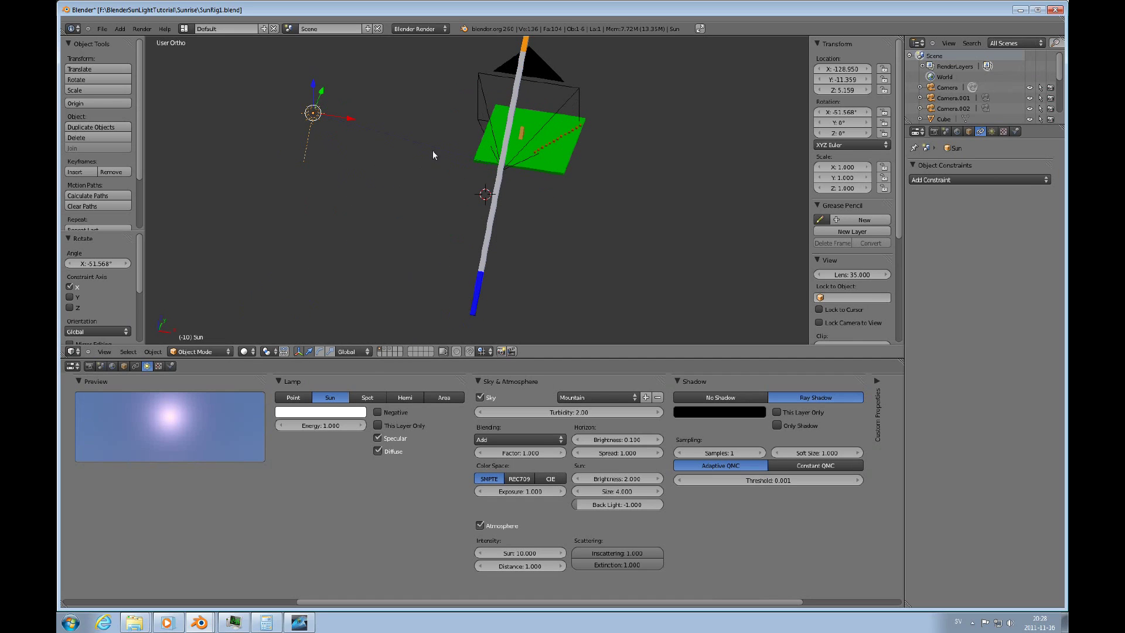
Show the second rod's layer and render the scene through Camera.001.
{"action": "left_click", "coordinate": [385, 349], "text": "shift"}
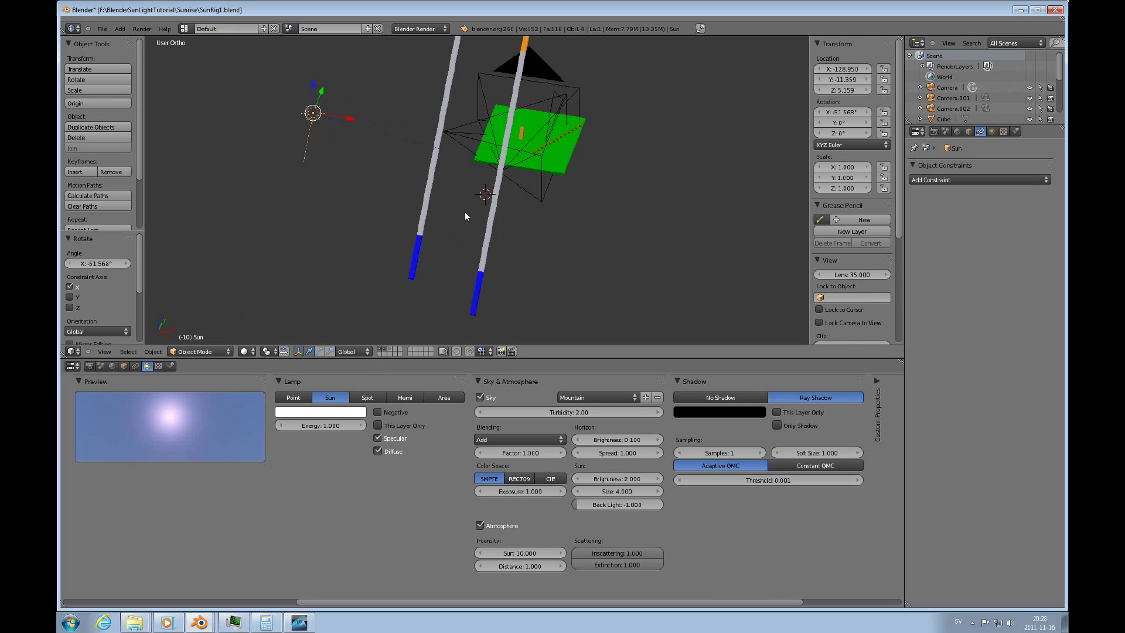
{"action": "middle_click_drag", "start_coordinate": [464, 210], "coordinate": [498, 221]}
{"action": "scroll", "coordinate": [563, 199], "scroll_direction": "down", "scroll_amount": 2}
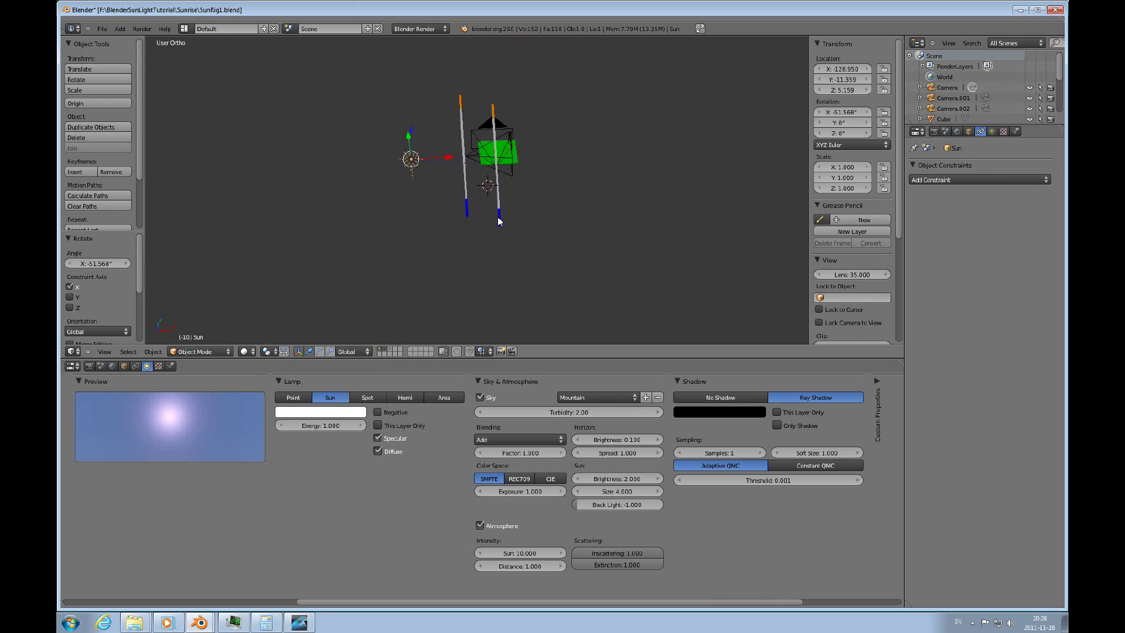
{"action": "right_click", "coordinate": [471, 161]}
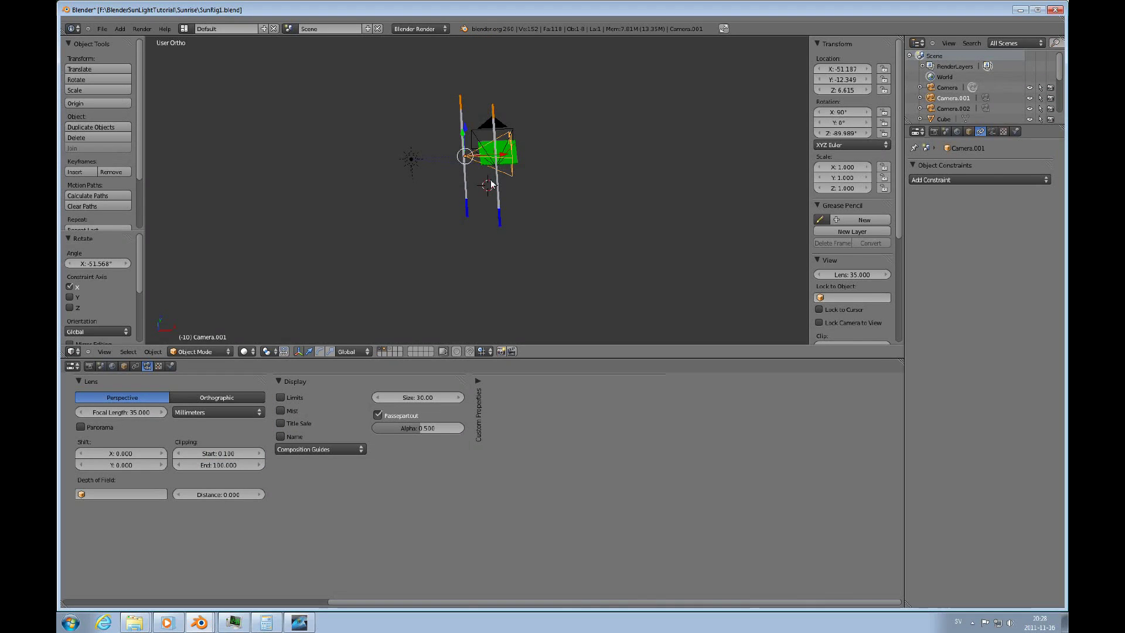
{"action": "key", "text": "ctrl+KP_0"}
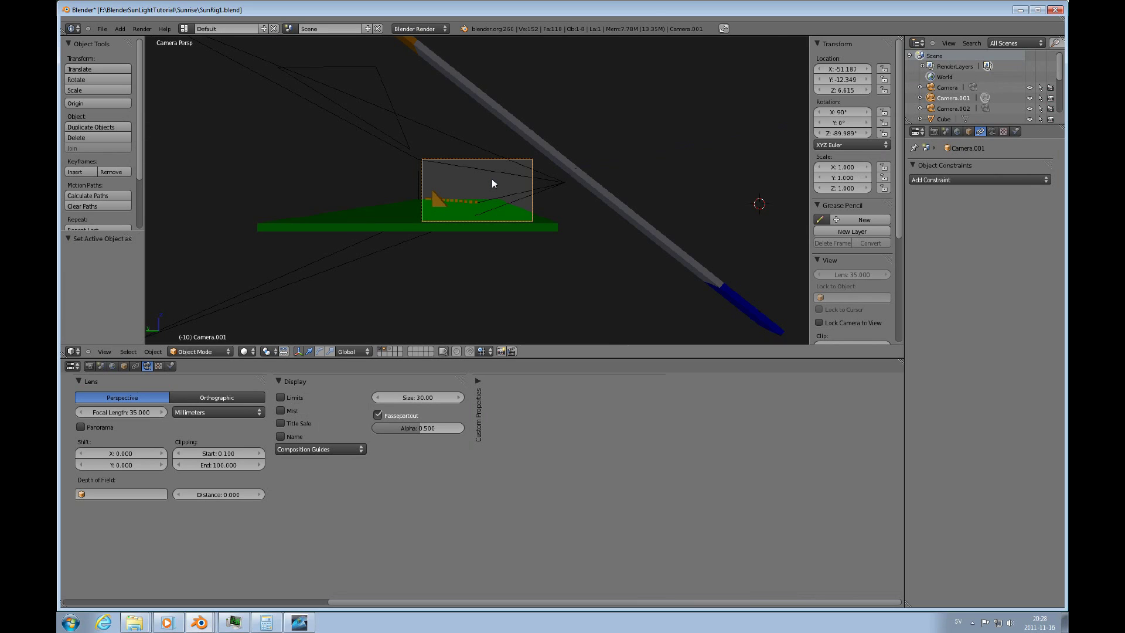
{"action": "key", "text": "F12"}
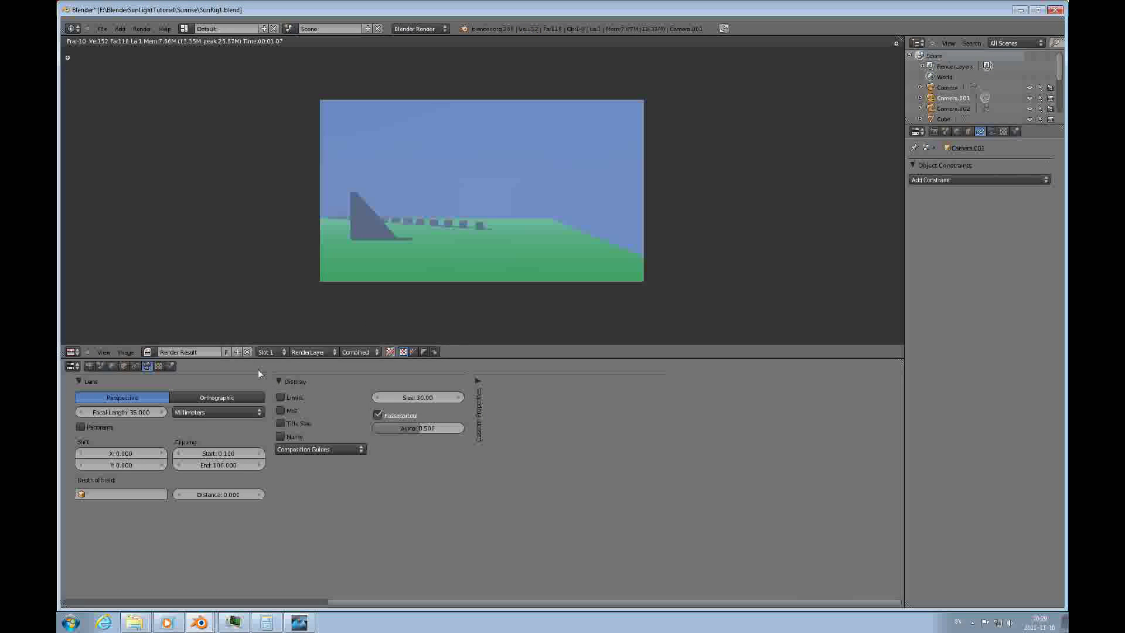
Return to the 3D View, look through the main Camera, then leave it for a free view.
{"action": "left_click", "coordinate": [76, 351]}
{"action": "left_click", "coordinate": [85, 324]}
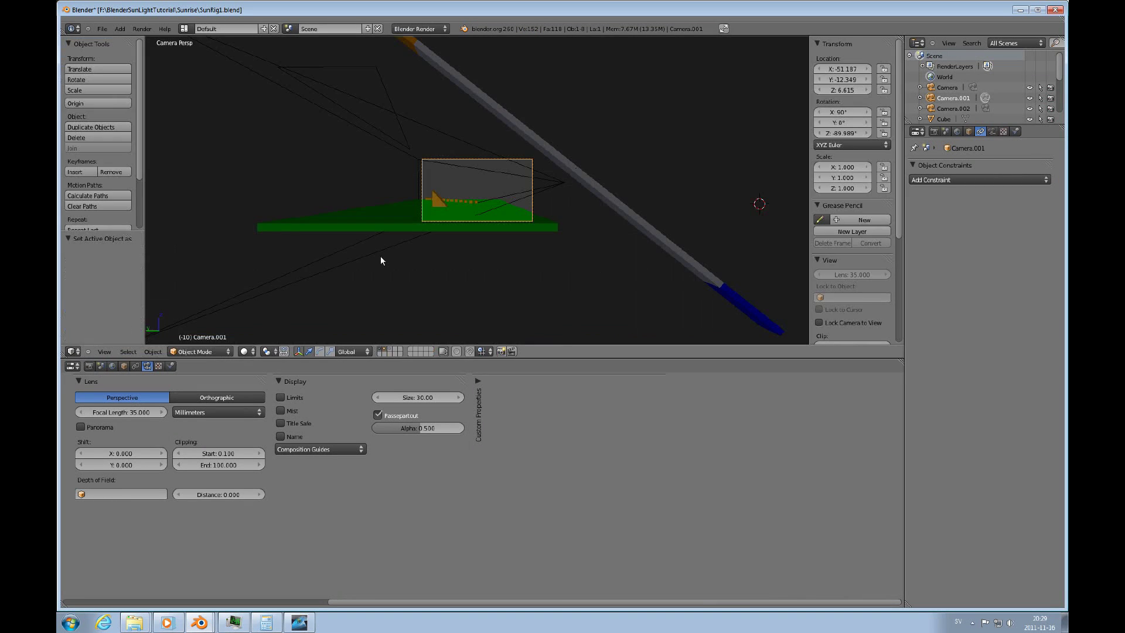
{"action": "right_click", "coordinate": [564, 185]}
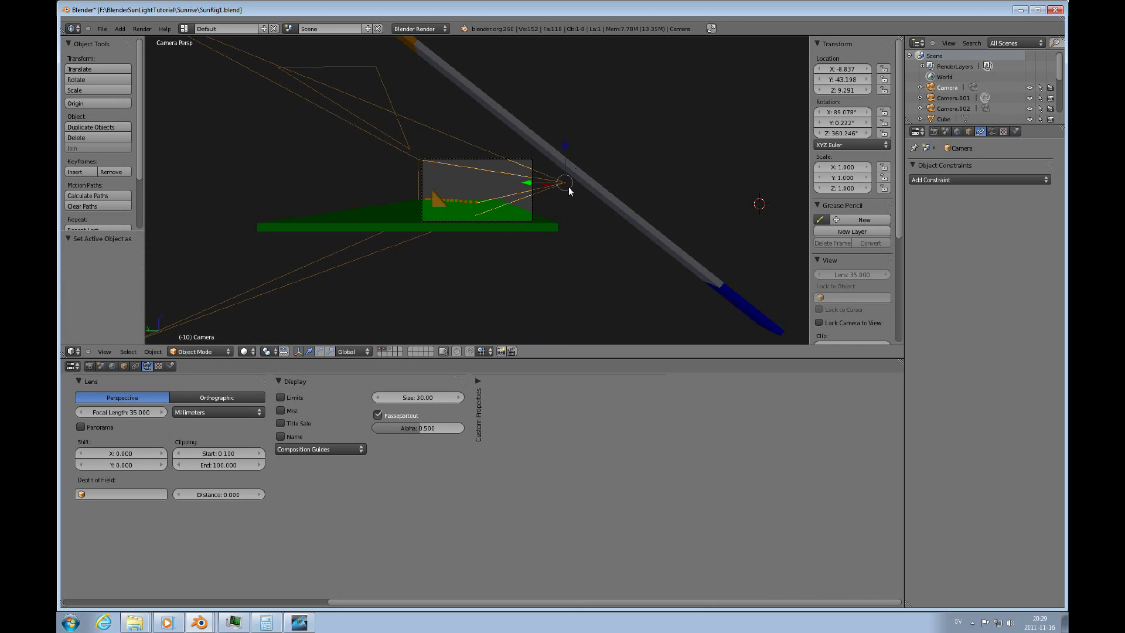
{"action": "key", "text": "ctrl+KP_0"}
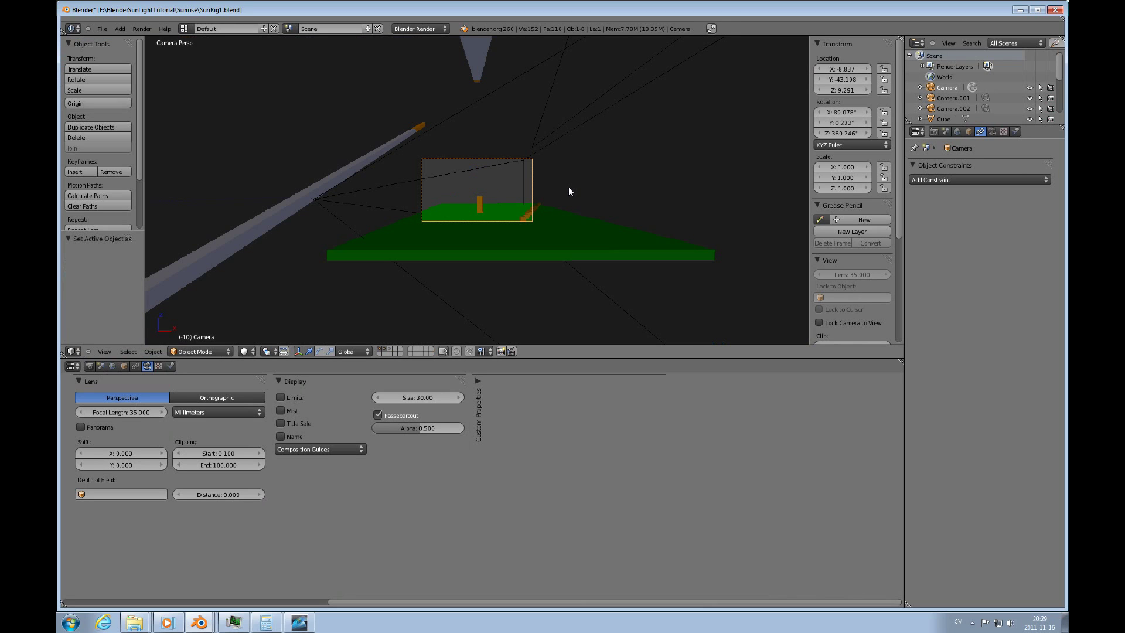
{"action": "key", "text": "KP_0"}
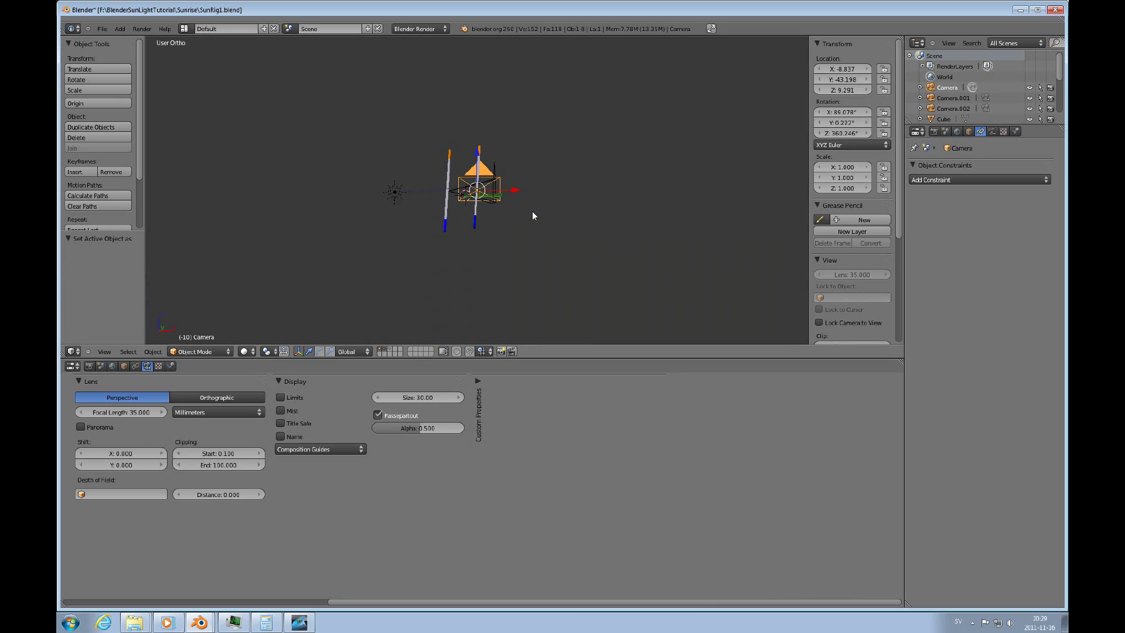
{"action": "middle_click_drag", "start_coordinate": [523, 218], "coordinate": [551, 198]}
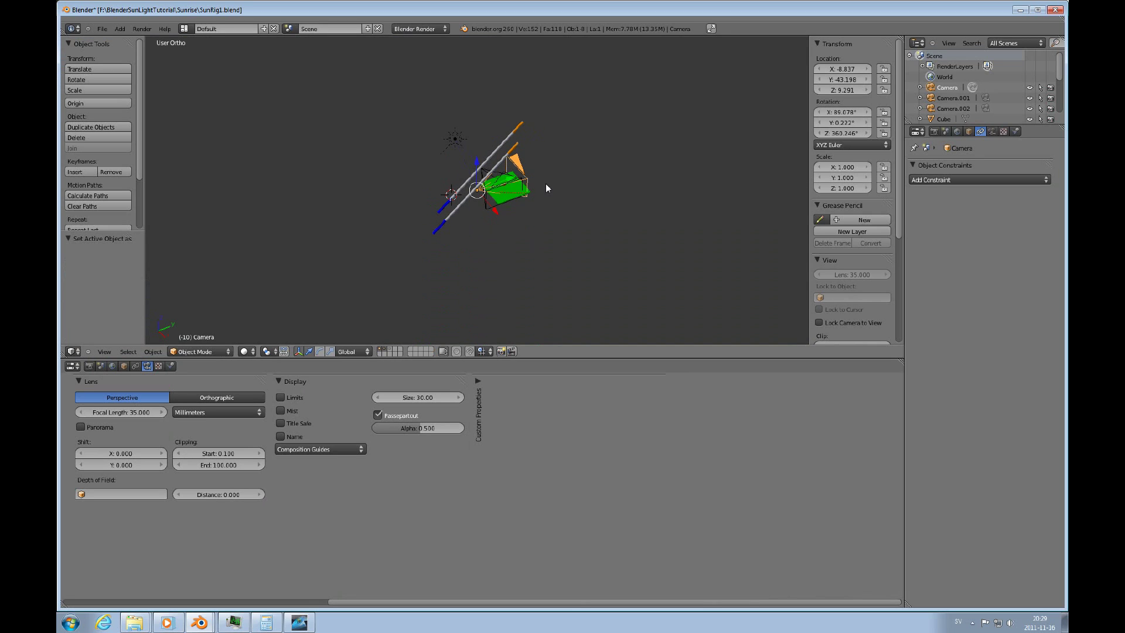
{"action": "scroll", "coordinate": [546, 187], "scroll_direction": "up", "scroll_amount": 3, "text": "shift"}
{"action": "scroll", "coordinate": [517, 258], "scroll_direction": "up", "scroll_amount": 3}
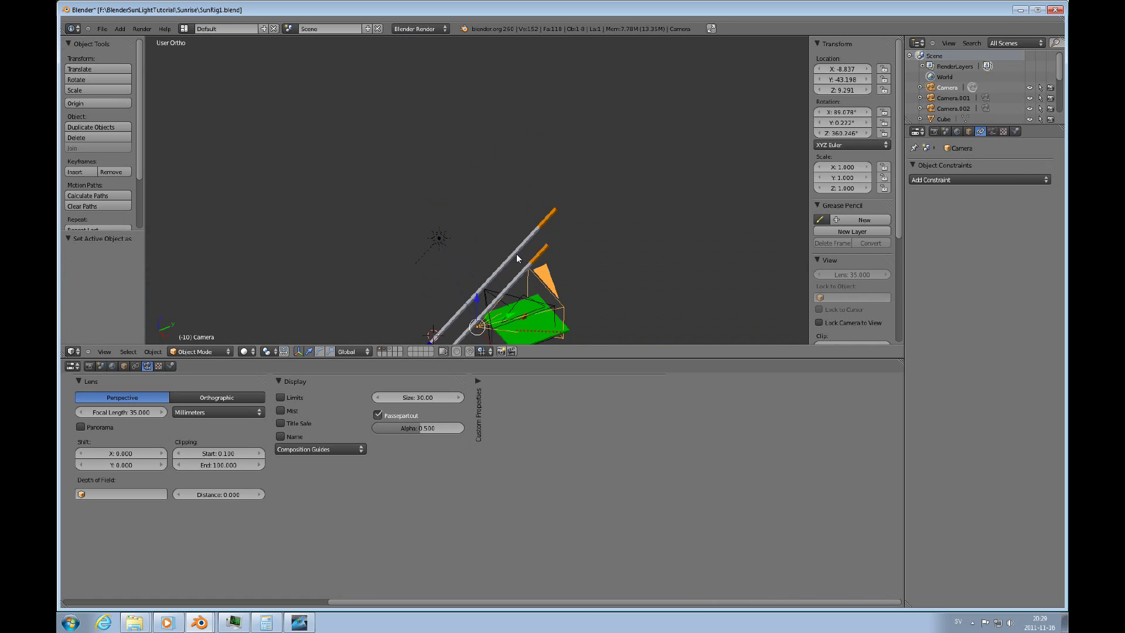
{"action": "scroll", "coordinate": [516, 255], "scroll_direction": "down", "scroll_amount": 1}
Tilt the Sun lamp about global X to about -82.6°.
{"action": "right_click", "coordinate": [445, 231]}
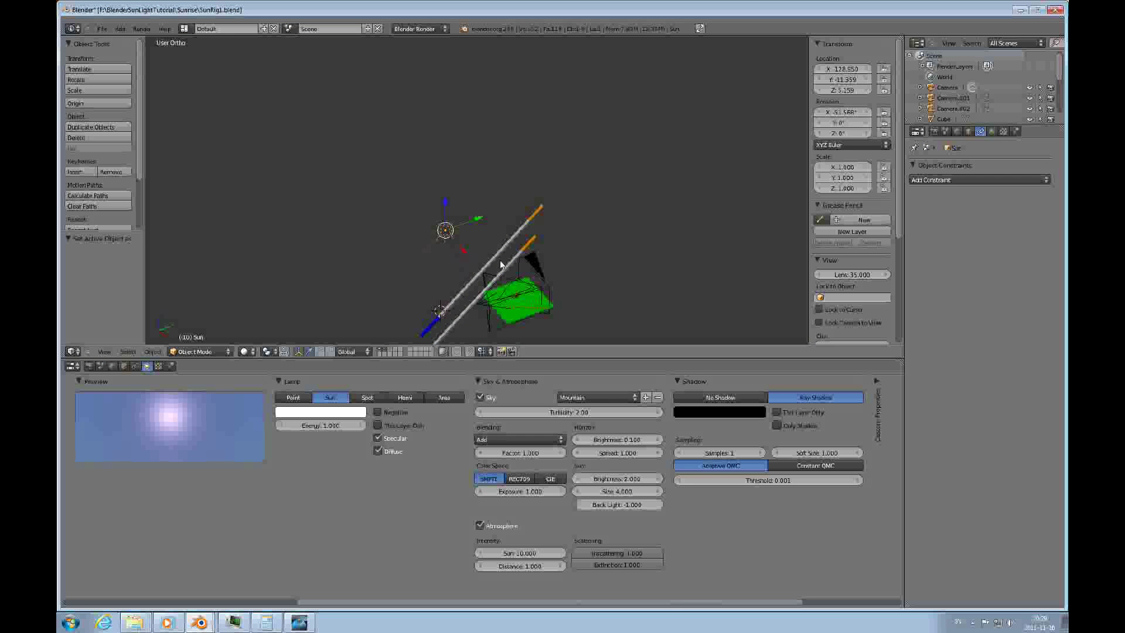
{"action": "middle_click_drag", "start_coordinate": [500, 265], "coordinate": [505, 226]}
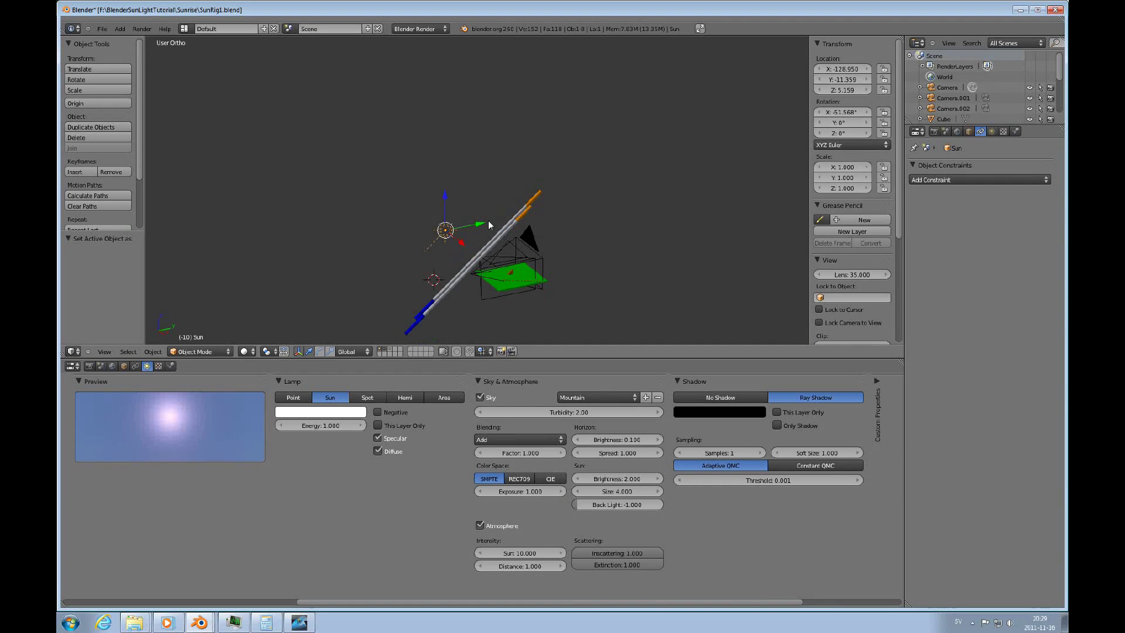
{"action": "key", "text": "r"}
{"action": "key", "text": "x"}
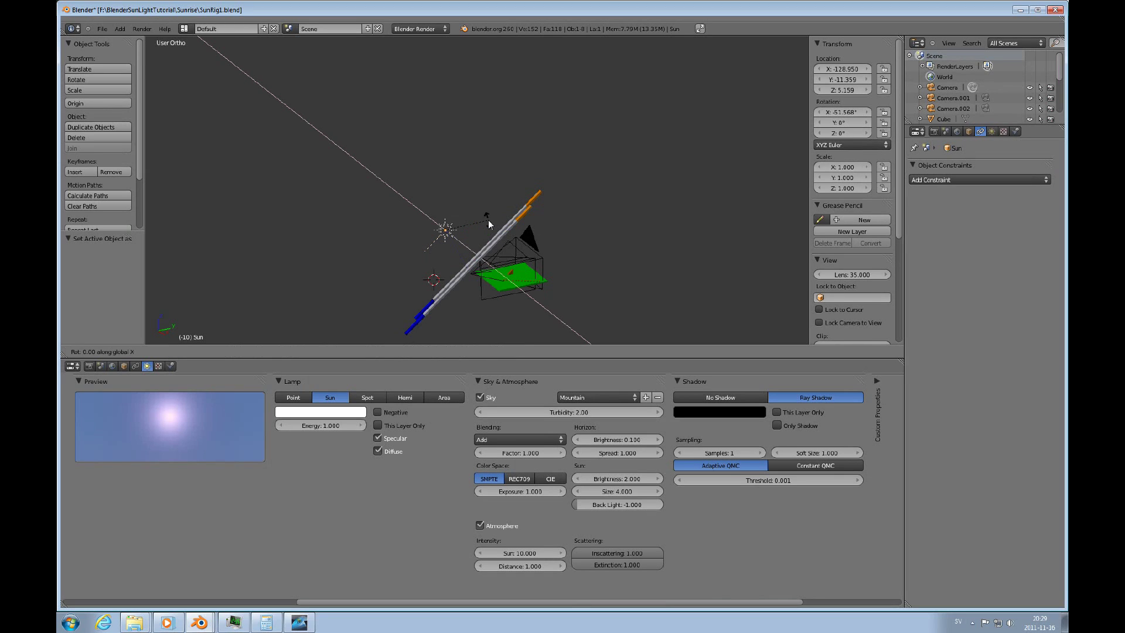
{"action": "left_click", "coordinate": [511, 256]}
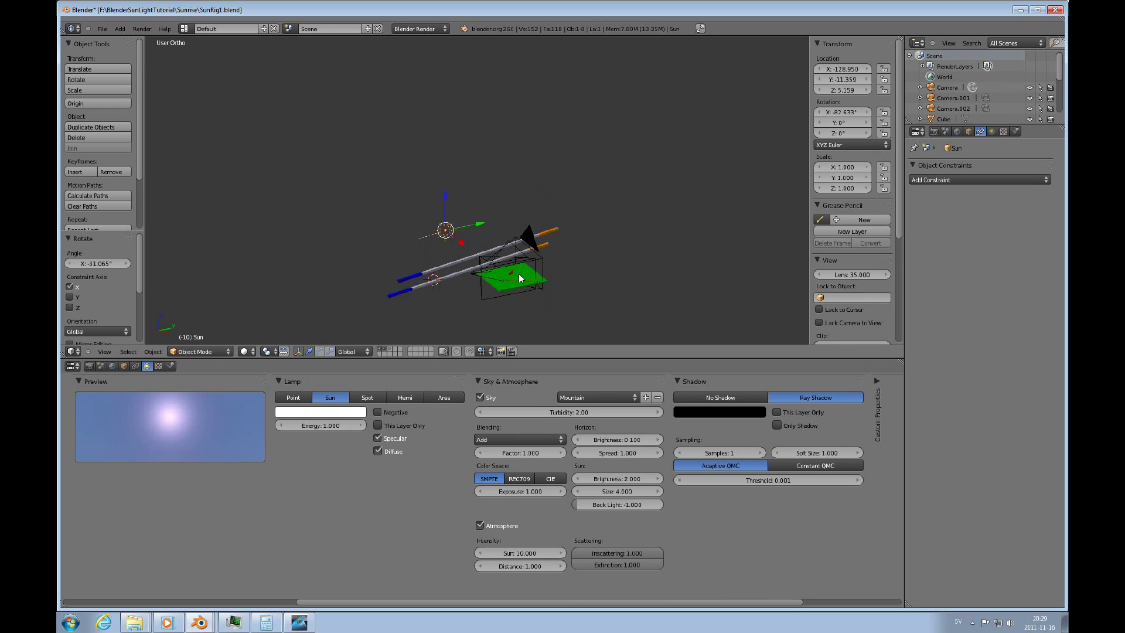
{"action": "middle_click_drag", "start_coordinate": [519, 278], "coordinate": [571, 255]}
{"action": "scroll", "coordinate": [586, 264], "scroll_direction": "up", "scroll_amount": 5}
{"action": "middle_click_drag", "start_coordinate": [680, 316], "coordinate": [631, 288]}
{"action": "scroll", "coordinate": [610, 261], "scroll_direction": "down", "scroll_amount": 5}
Select the camera and show its lens settings in the Camera data tab.
{"action": "right_click", "coordinate": [567, 245]}
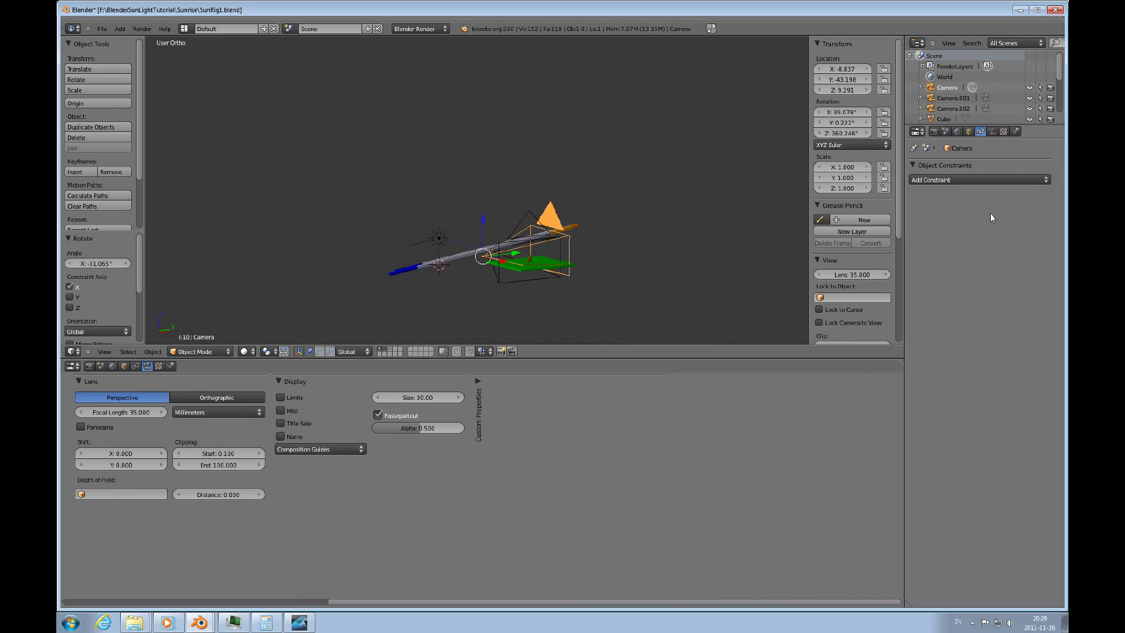
{"action": "left_click", "coordinate": [991, 131]}
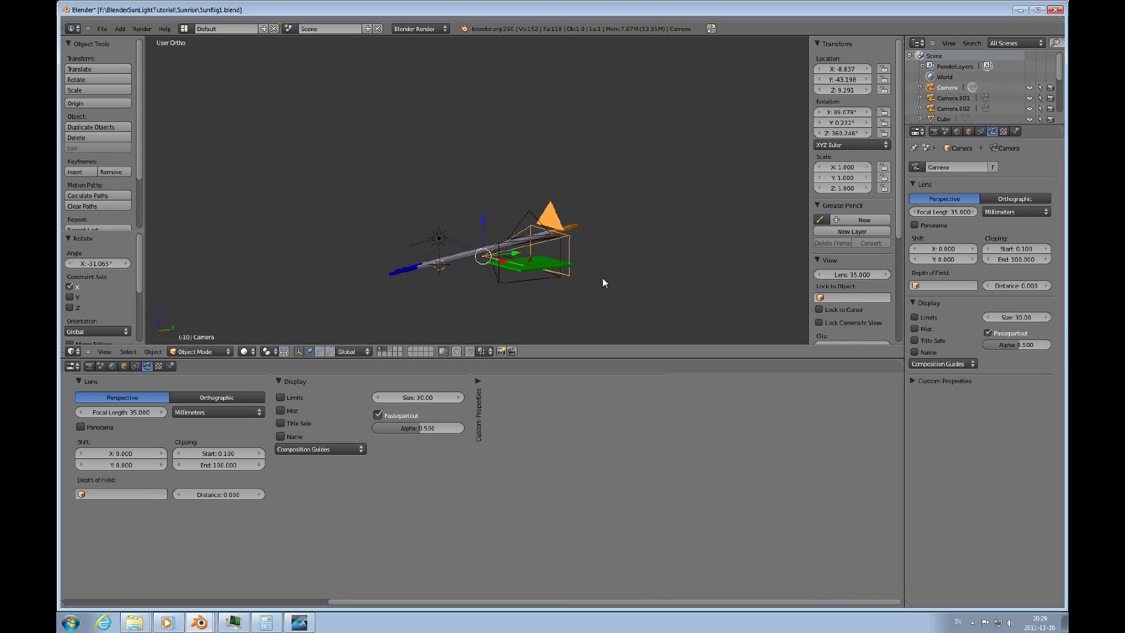
{"action": "scroll", "coordinate": [602, 278], "scroll_direction": "up", "scroll_amount": 2}
{"action": "middle_click_drag", "start_coordinate": [585, 273], "coordinate": [542, 273]}
Render through the active camera to check the sun glow, then restore the 3D View.
{"action": "key", "text": "ctrl+KP_0"}
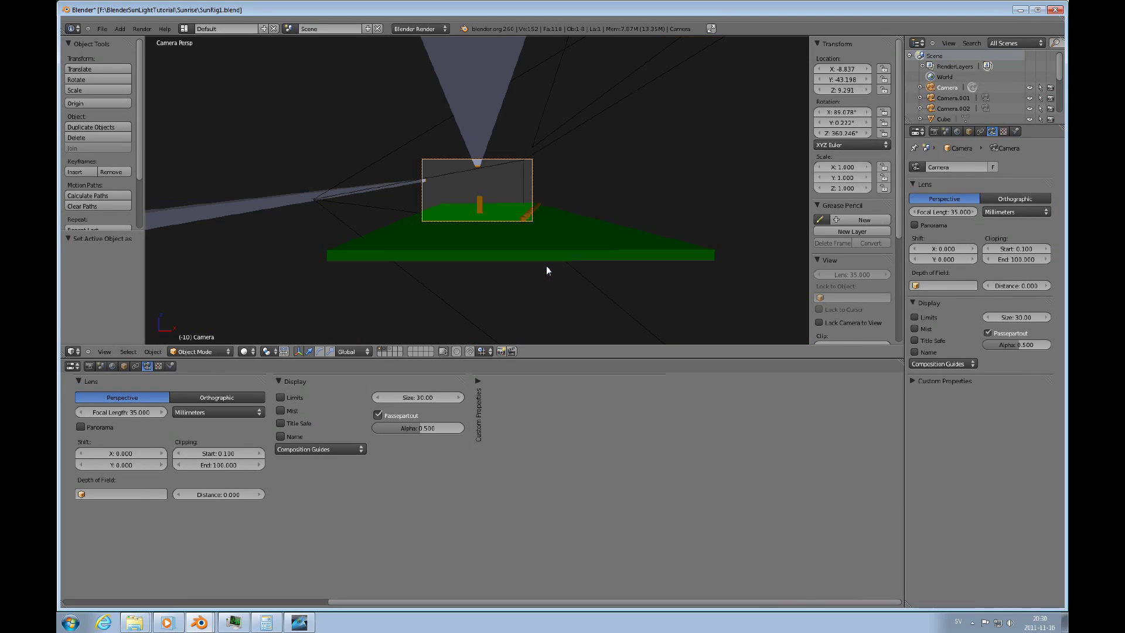
{"action": "key", "text": "F12"}
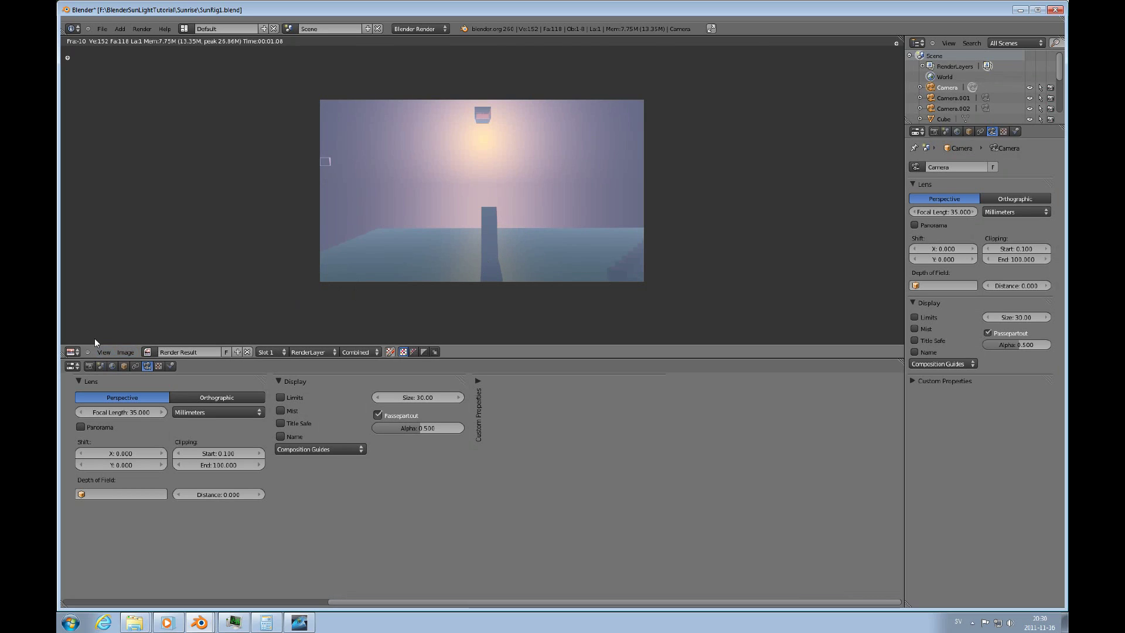
{"action": "left_click", "coordinate": [74, 352]}
{"action": "left_click", "coordinate": [86, 342]}
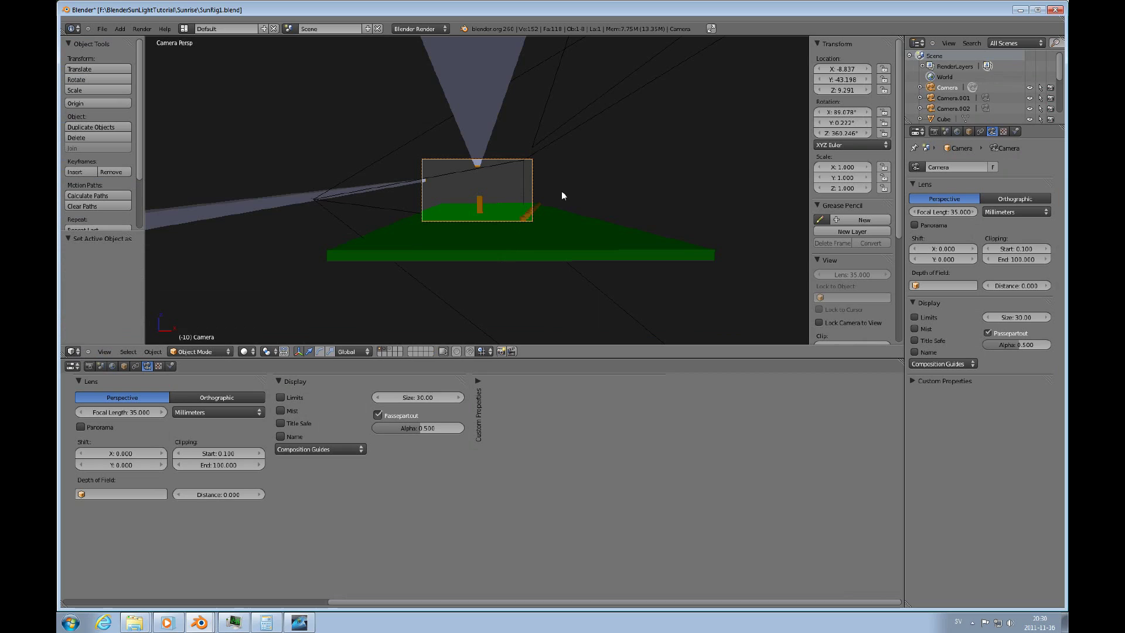
In Top view, select the helper pole Cube.002 and isolate it in local view.
{"action": "key", "text": "KP_7"}
{"action": "scroll", "coordinate": [561, 191], "scroll_direction": "down", "scroll_amount": 8}
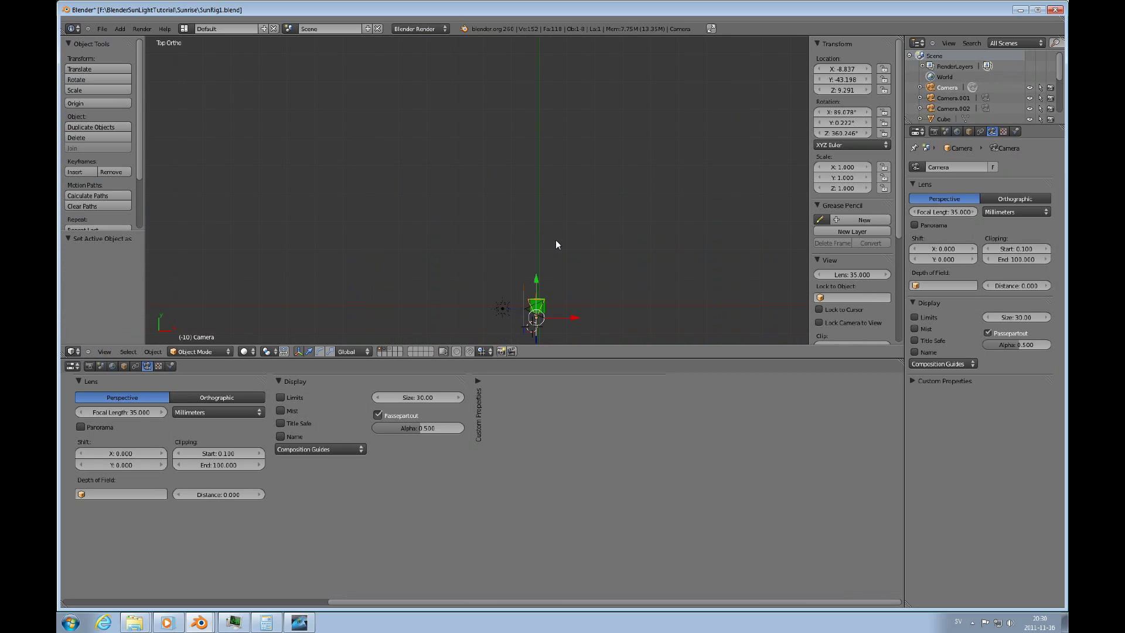
{"action": "scroll", "coordinate": [555, 240], "scroll_direction": "down", "scroll_amount": 5, "text": "shift"}
{"action": "scroll", "coordinate": [569, 213], "scroll_direction": "up", "scroll_amount": 5}
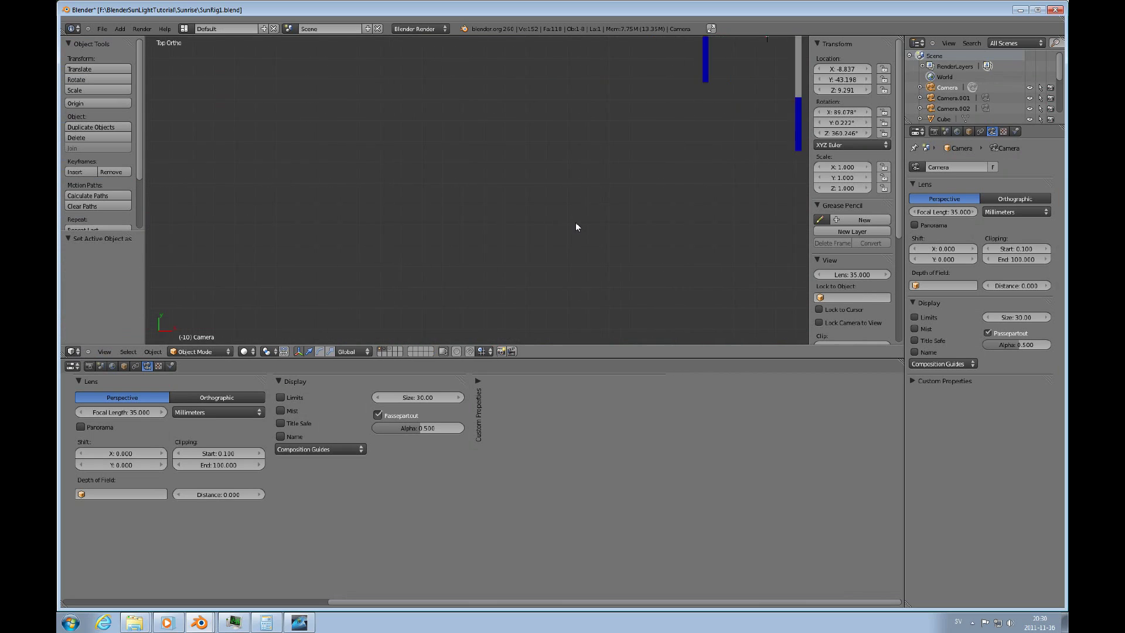
{"action": "scroll", "coordinate": [575, 227], "scroll_direction": "down", "scroll_amount": 2, "text": "ctrl"}
{"action": "scroll", "coordinate": [575, 226], "scroll_direction": "up", "scroll_amount": 7, "text": "shift"}
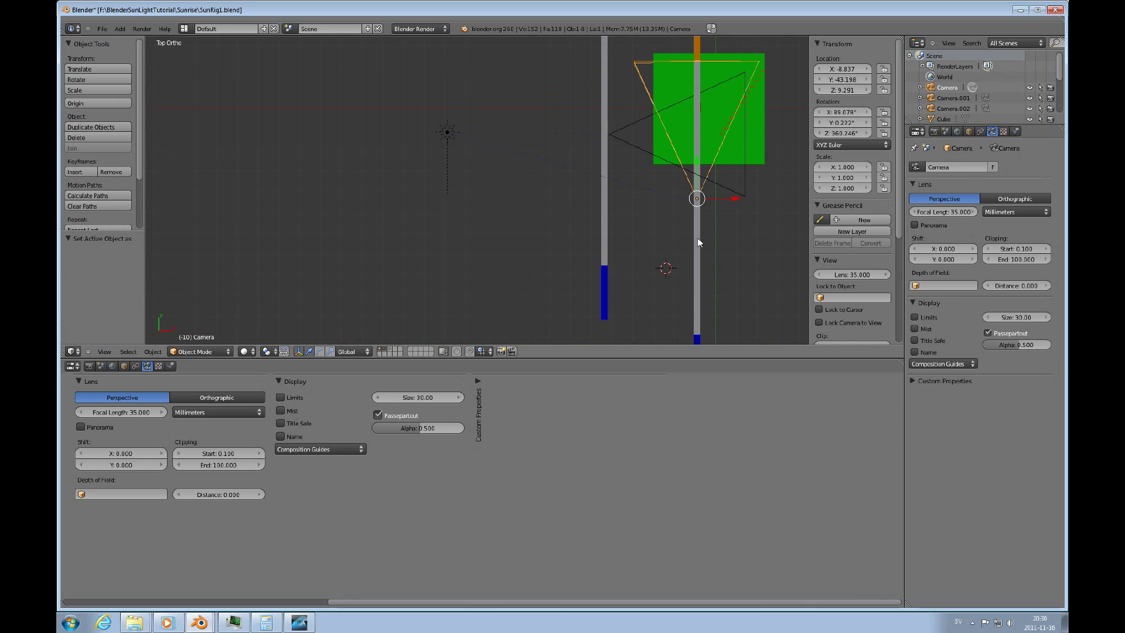
{"action": "right_click", "coordinate": [698, 242]}
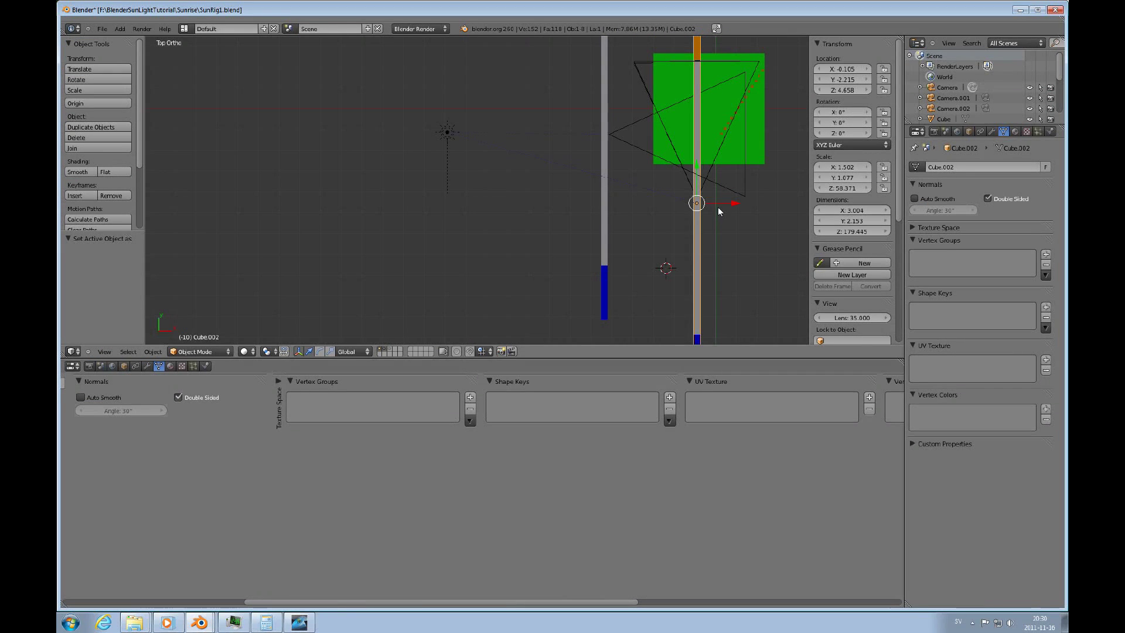
{"action": "key", "text": "KP_Divide"}
{"action": "middle_click_drag", "start_coordinate": [535, 294], "coordinate": [508, 195]}
{"action": "scroll", "coordinate": [509, 197], "scroll_direction": "up", "scroll_amount": 5}
{"action": "scroll", "coordinate": [508, 195], "scroll_direction": "down", "scroll_amount": 2}
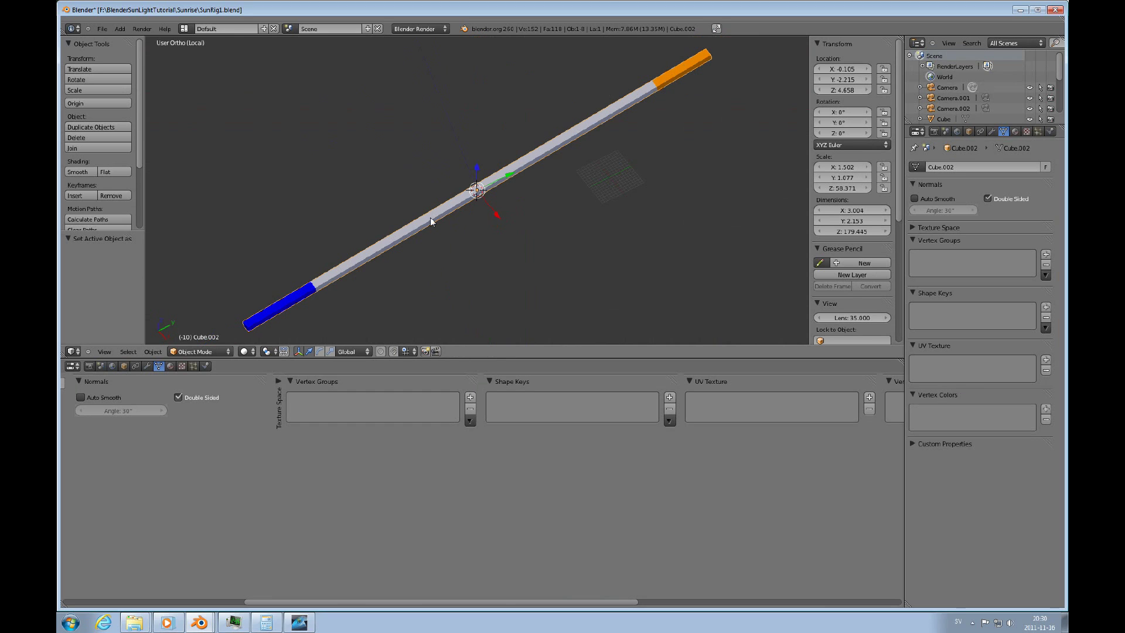
Show the pole's Material.002 and toggle its Transparency off and back on.
{"action": "left_click", "coordinate": [1015, 131]}
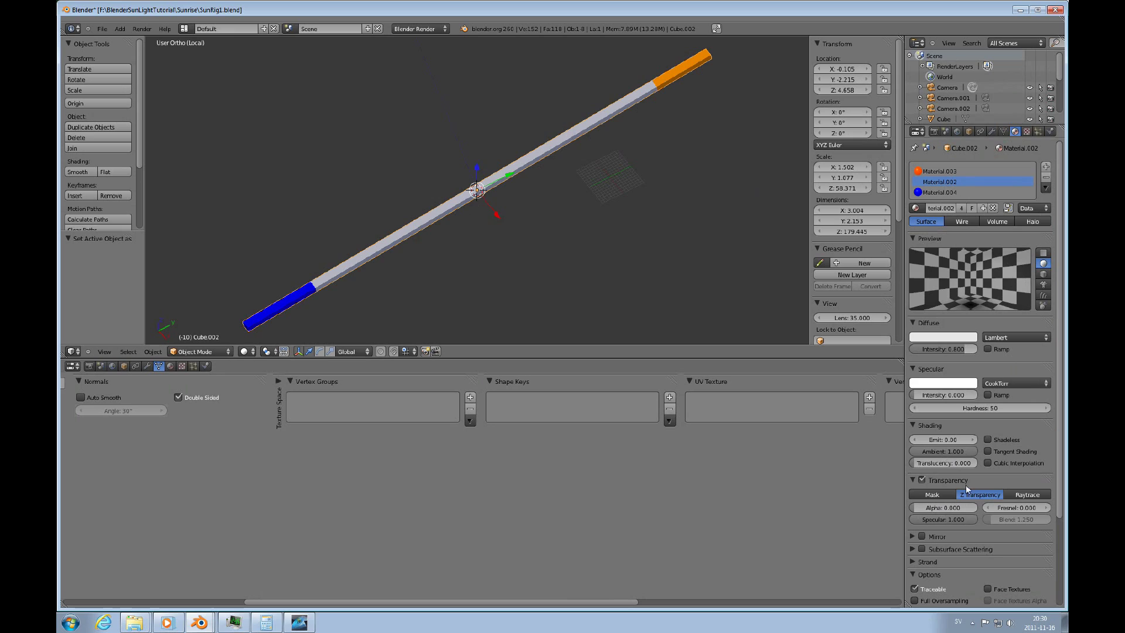
{"action": "left_click", "coordinate": [921, 480]}
{"action": "left_click", "coordinate": [921, 480]}
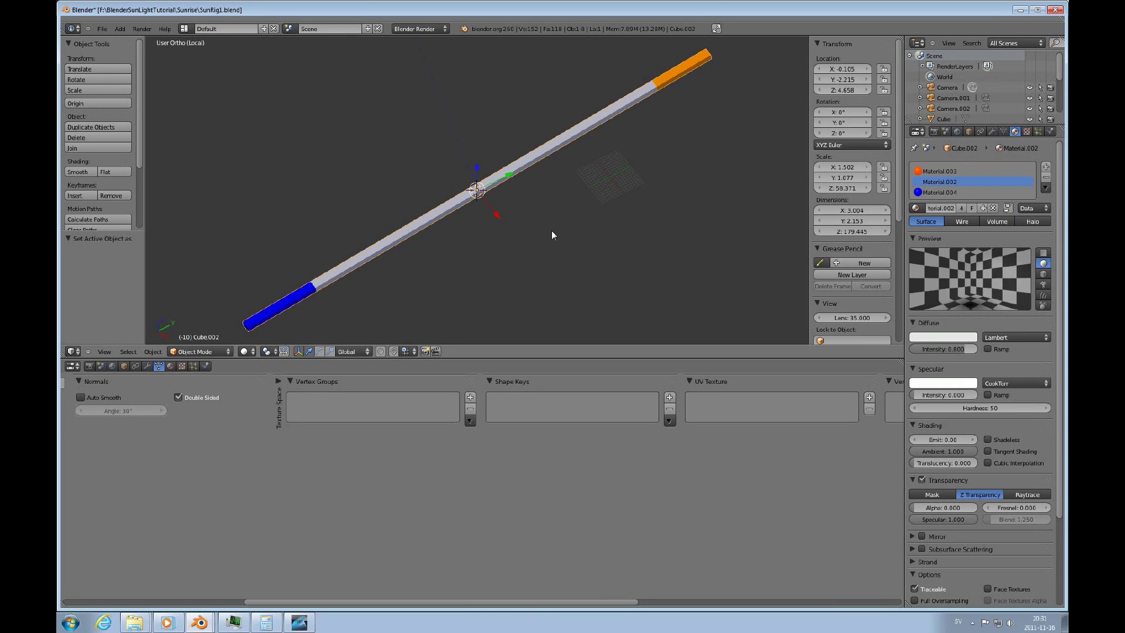
{"action": "key", "text": "KP_Divide"}
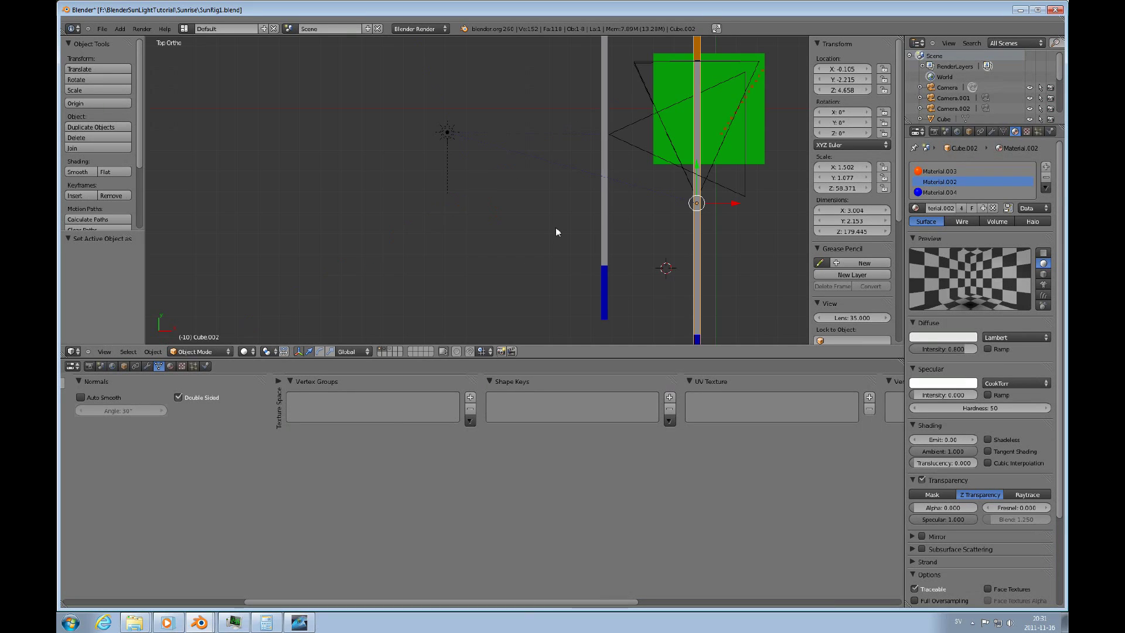
{"action": "scroll", "coordinate": [565, 226], "scroll_direction": "down", "scroll_amount": 4}
{"action": "middle_click_drag", "start_coordinate": [588, 226], "coordinate": [636, 213]}
{"action": "scroll", "coordinate": [636, 220], "scroll_direction": "up", "scroll_amount": 4}
{"action": "scroll", "coordinate": [636, 220], "scroll_direction": "down", "scroll_amount": 6}
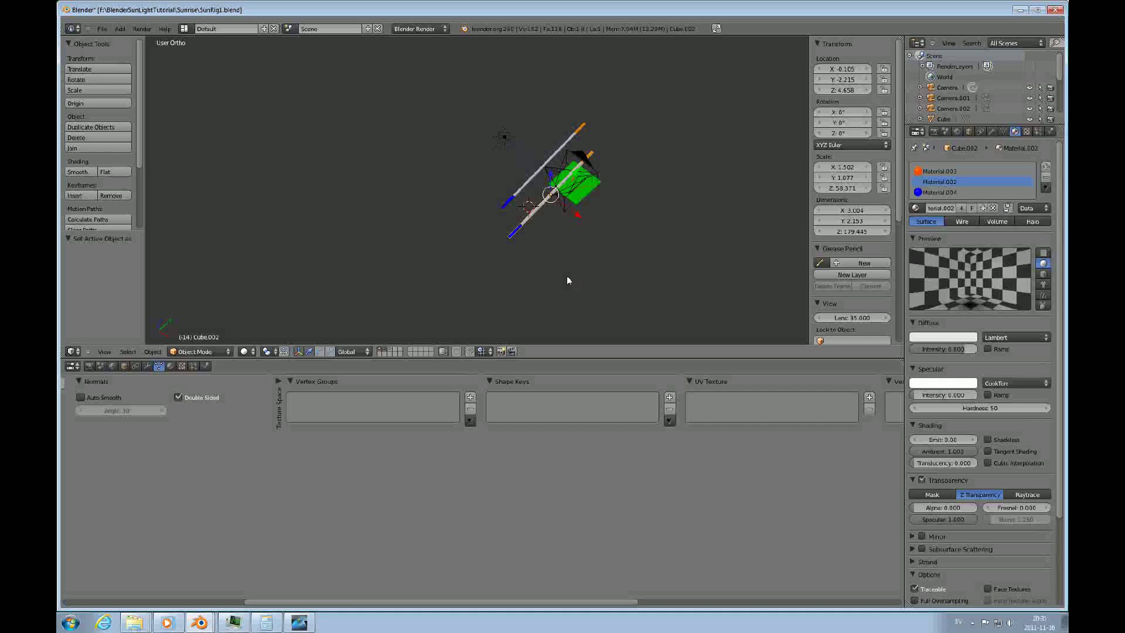
{"action": "scroll", "coordinate": [586, 282], "scroll_direction": "down", "scroll_amount": 3}
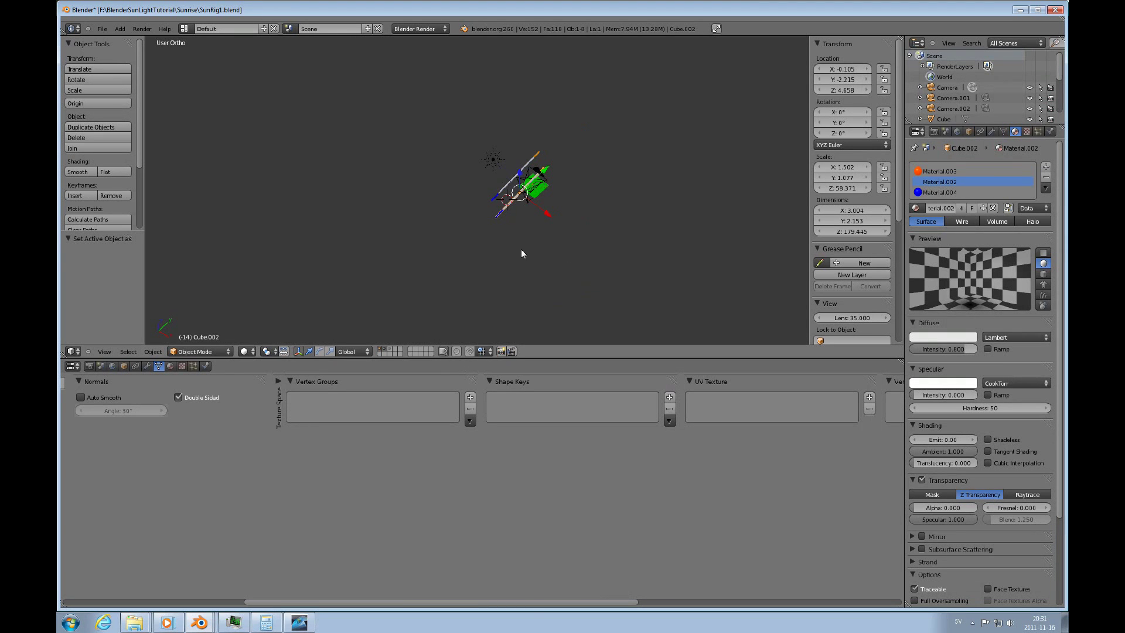
{"action": "middle_click_drag", "start_coordinate": [511, 242], "coordinate": [494, 201]}
{"action": "scroll", "coordinate": [538, 203], "scroll_direction": "up", "scroll_amount": 4}
{"action": "scroll", "coordinate": [539, 203], "scroll_direction": "up", "scroll_amount": 4}
{"action": "scroll", "coordinate": [653, 200], "scroll_direction": "down", "scroll_amount": 4}
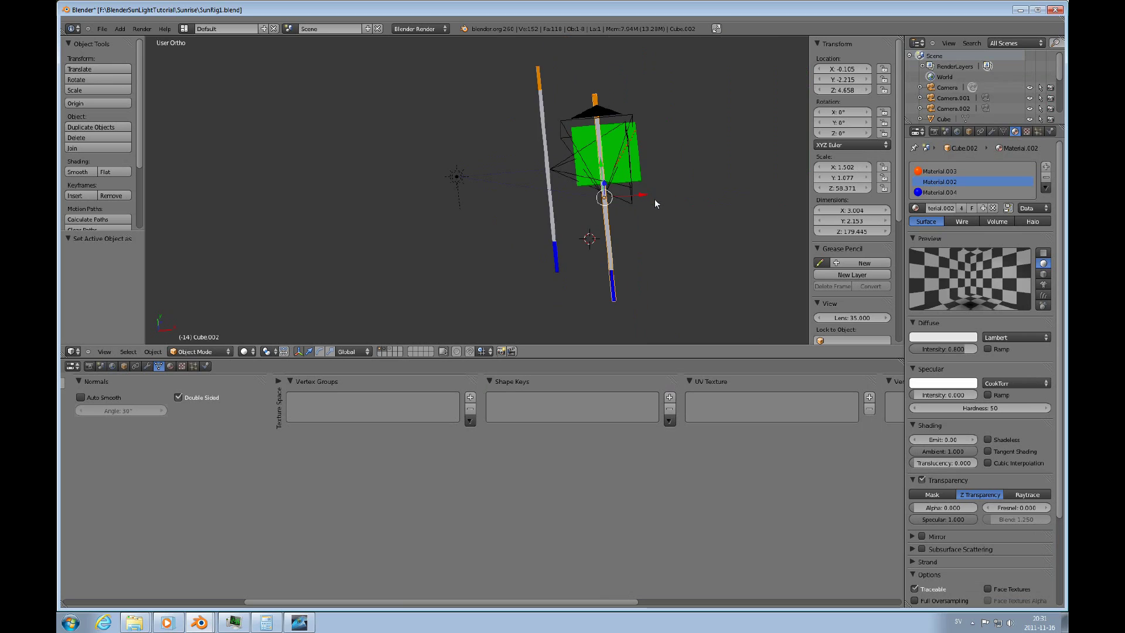
{"action": "middle_click_drag", "start_coordinate": [655, 201], "coordinate": [621, 216]}
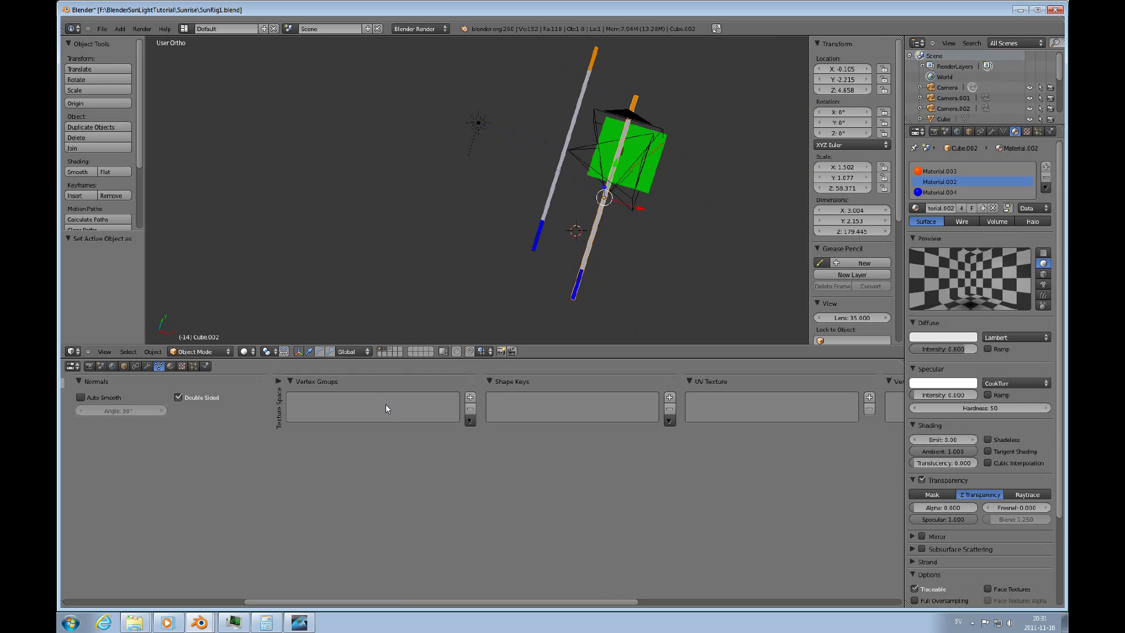
Enable the extra helper-bar layer, inspect the rig, and select the Sun lamp.
{"action": "left_click", "coordinate": [391, 350], "text": "shift"}
{"action": "middle_click_drag", "start_coordinate": [683, 223], "coordinate": [551, 199]}
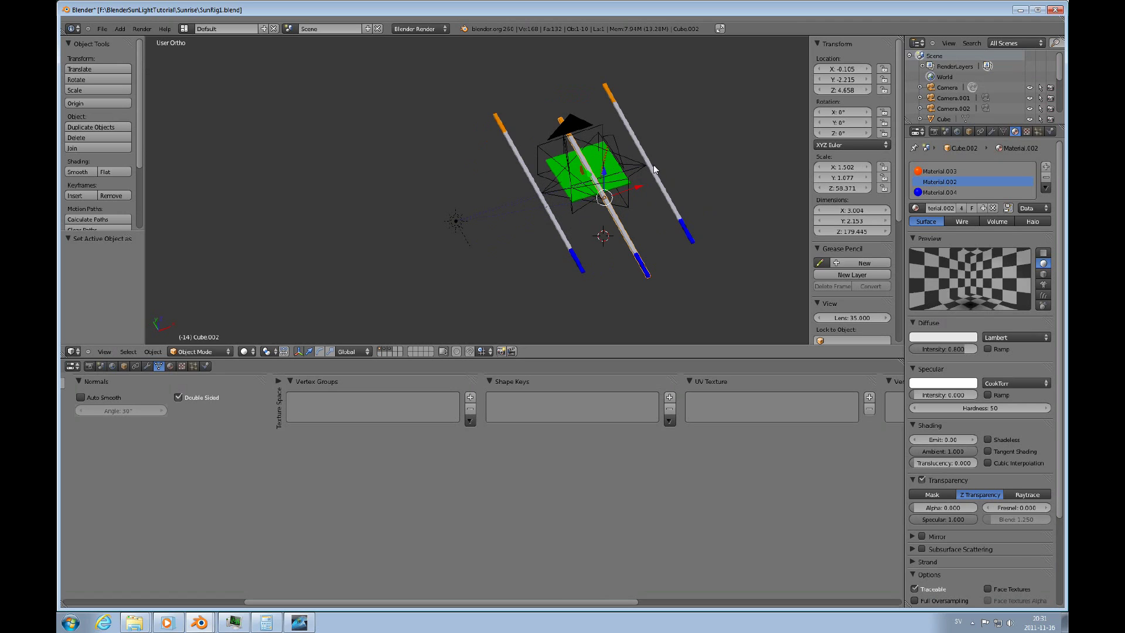
{"action": "middle_click_drag", "start_coordinate": [622, 198], "coordinate": [651, 195]}
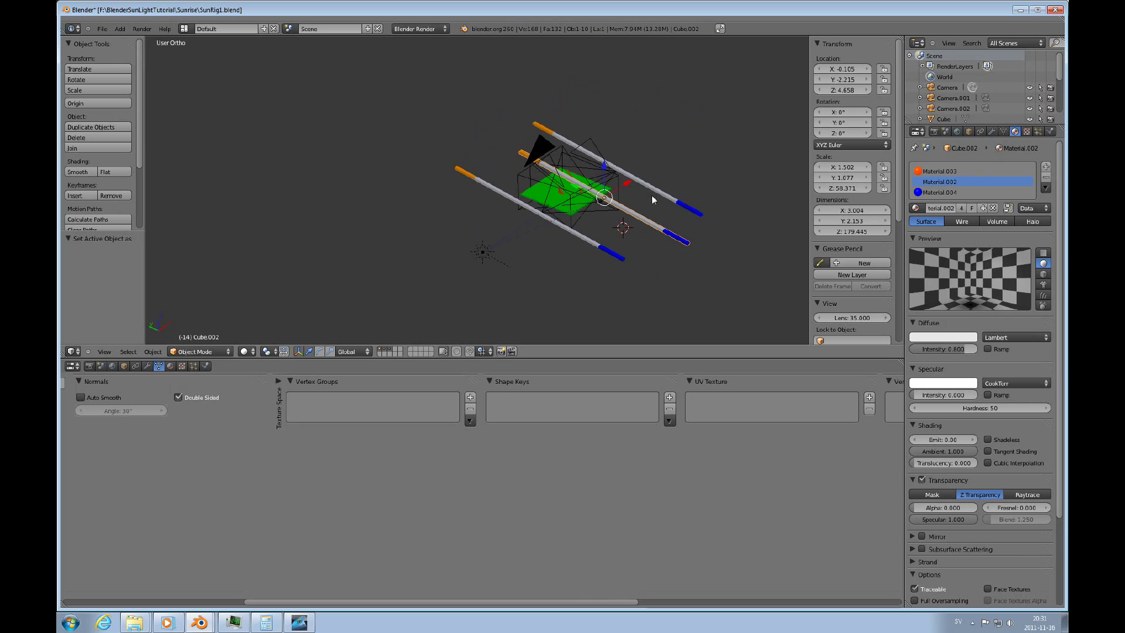
{"action": "key", "text": "g"}
{"action": "left_click", "coordinate": [599, 206]}
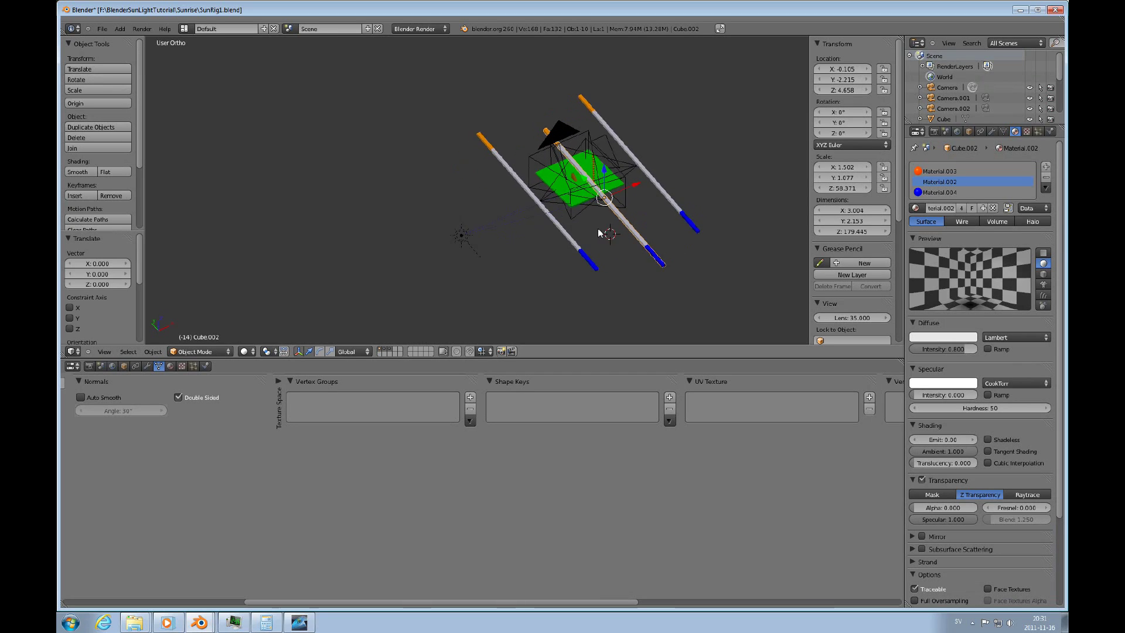
{"action": "middle_click_drag", "start_coordinate": [598, 232], "coordinate": [579, 228]}
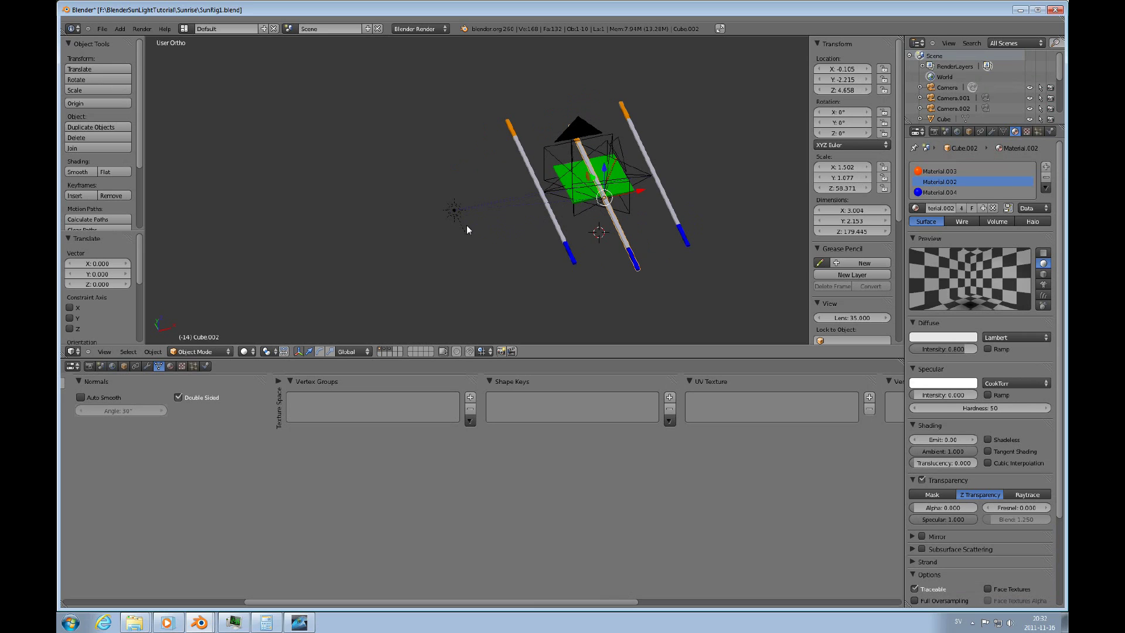
{"action": "right_click", "coordinate": [456, 210]}
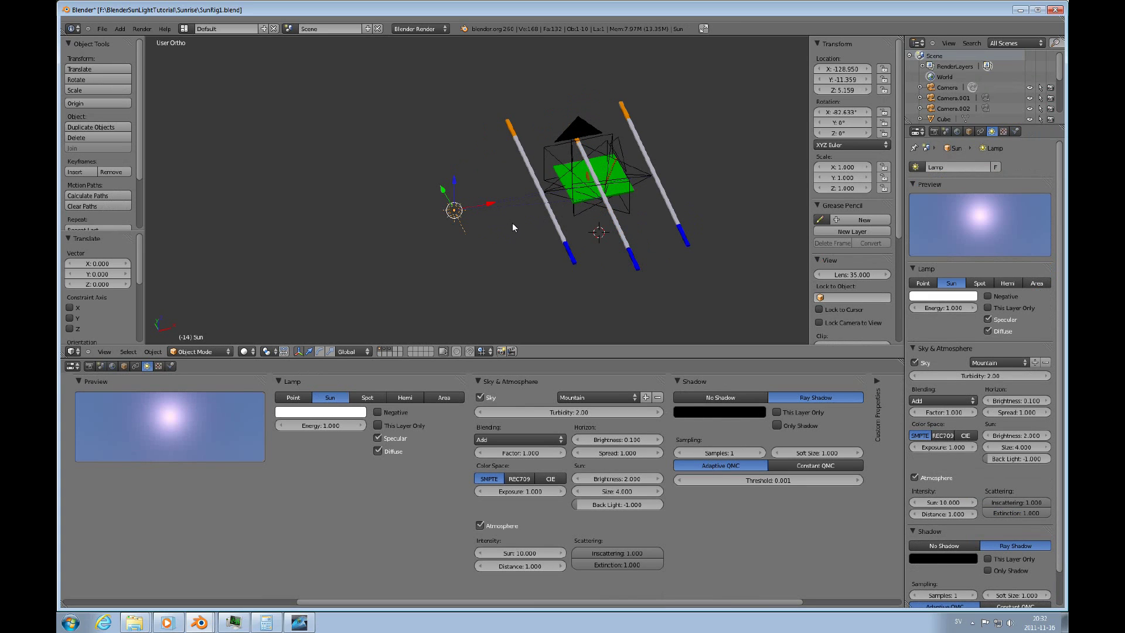
Rotate the Sun lamp about global Z to 47.376°, swinging the rods diagonally.
{"action": "middle_click_drag", "start_coordinate": [522, 226], "coordinate": [510, 182]}
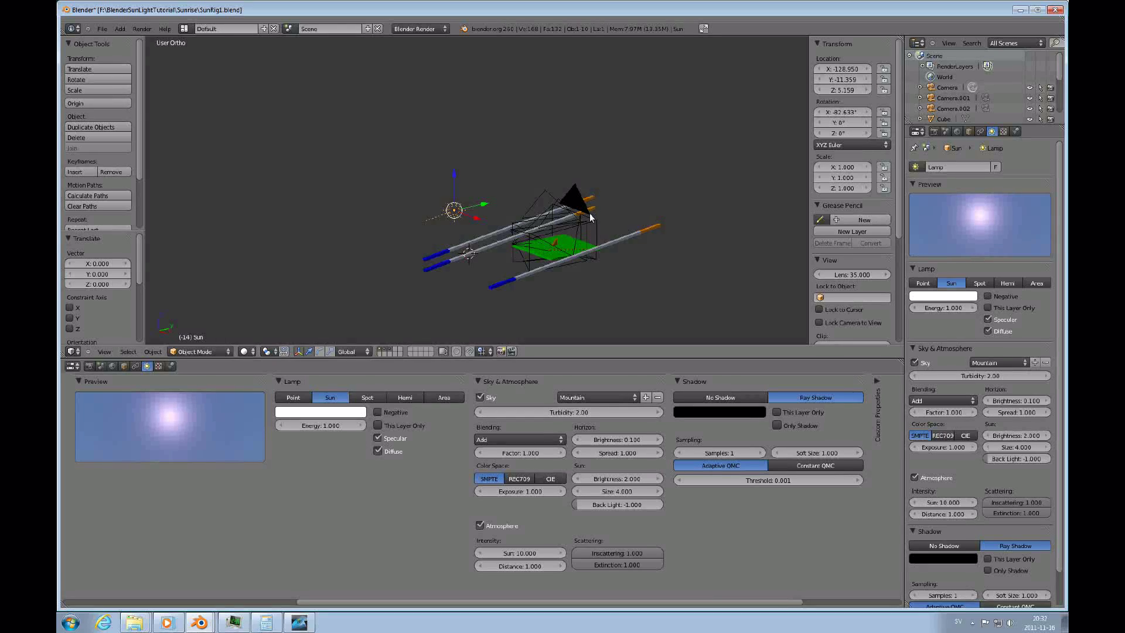
{"action": "middle_click_drag", "start_coordinate": [574, 221], "coordinate": [494, 232]}
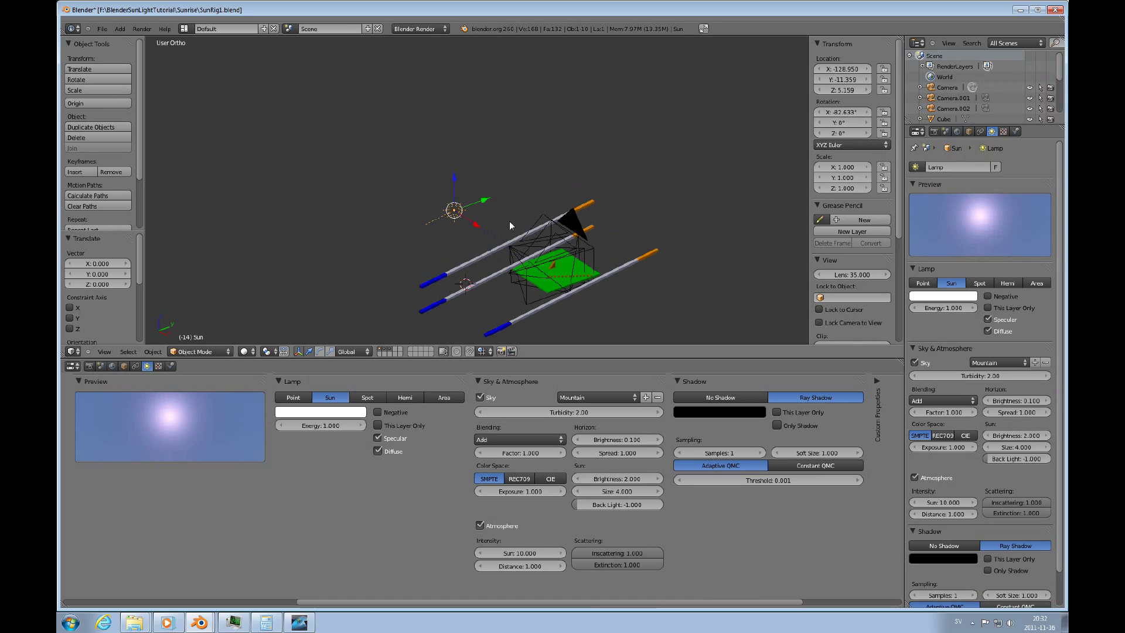
{"action": "key", "text": "r"}
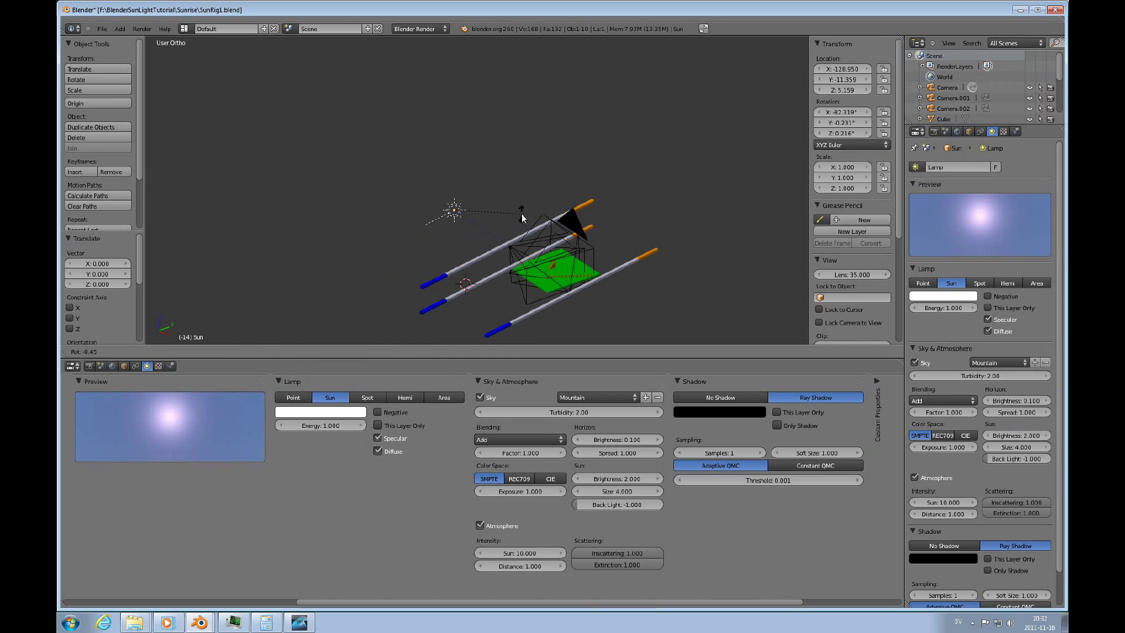
{"action": "key", "text": "z"}
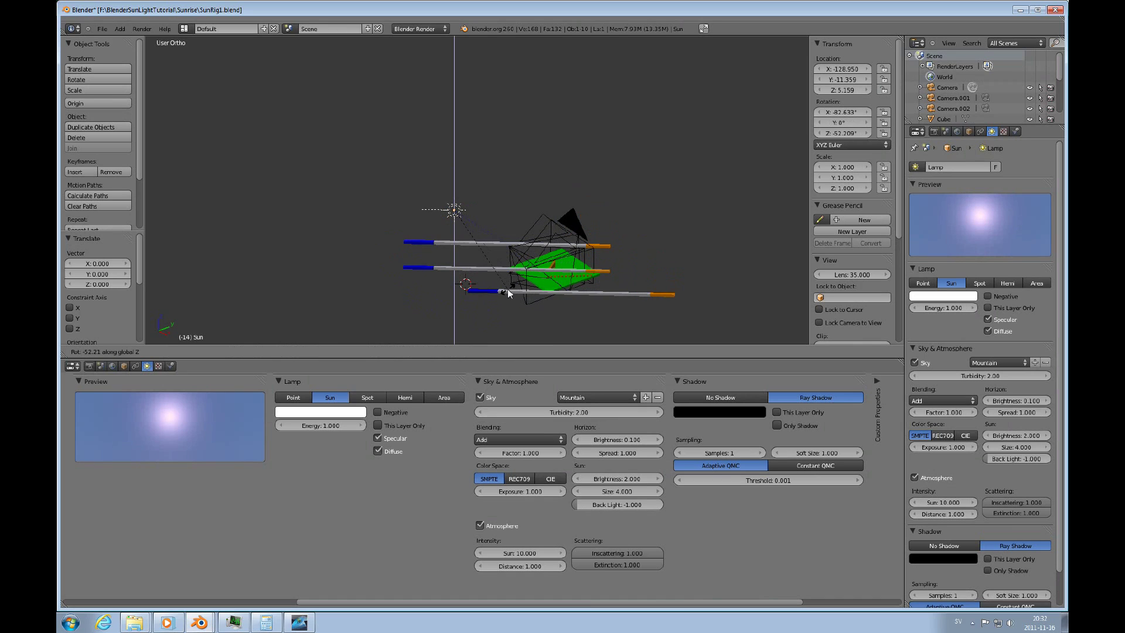
{"action": "left_click", "coordinate": [515, 288]}
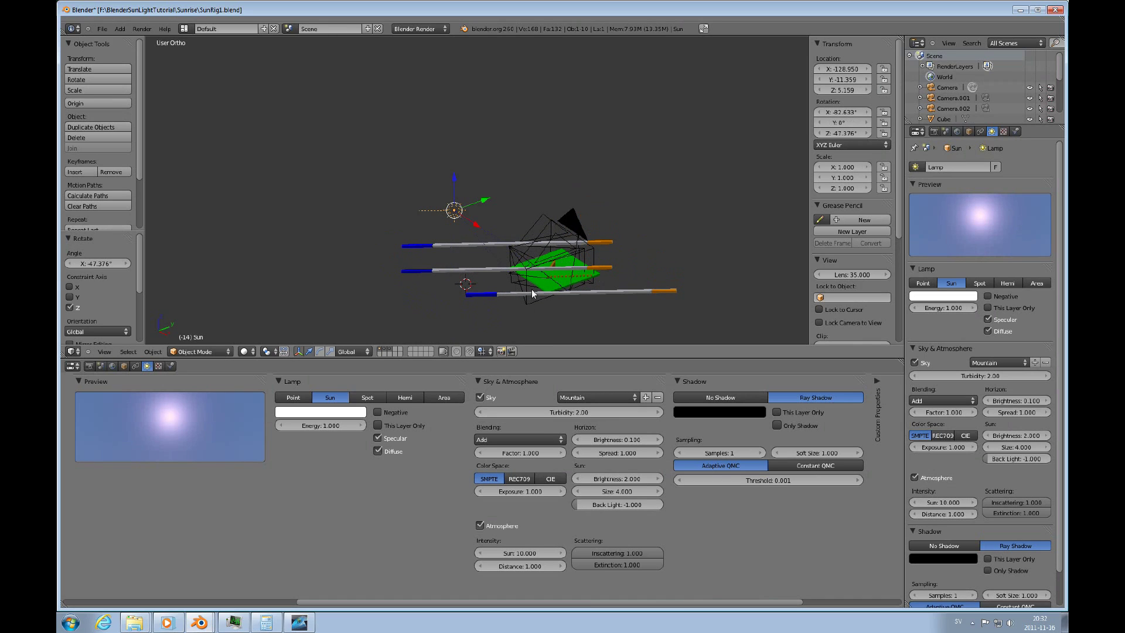
{"action": "middle_click_drag", "start_coordinate": [532, 293], "coordinate": [617, 259]}
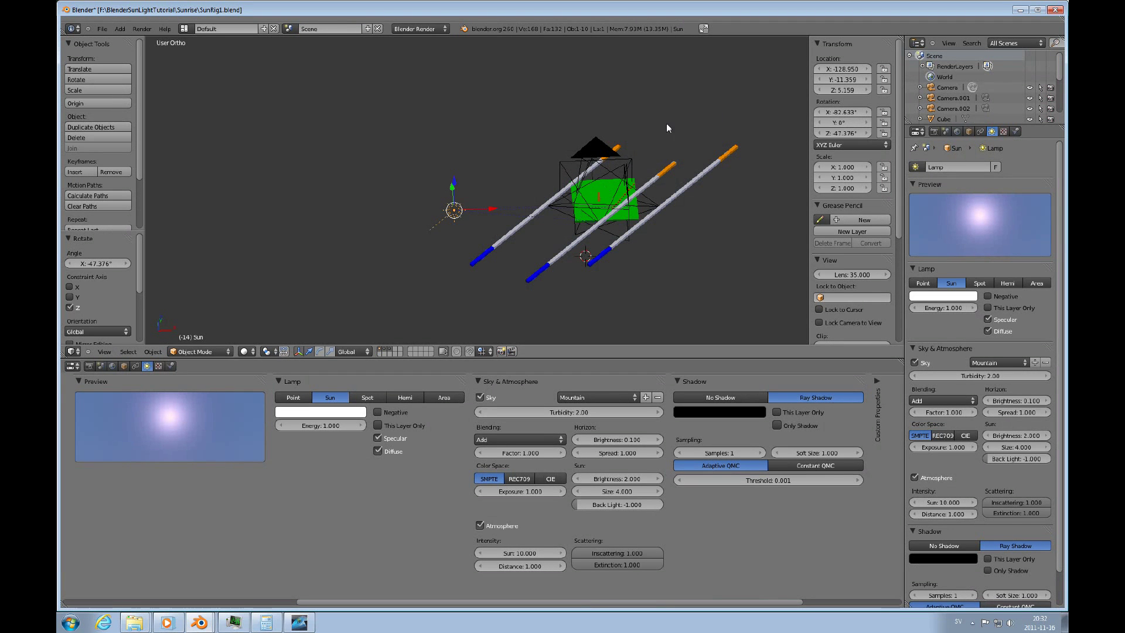
Select Camera.001 and orbit around it to view it from several angles.
{"action": "scroll", "coordinate": [597, 208], "scroll_direction": "up", "scroll_amount": 5}
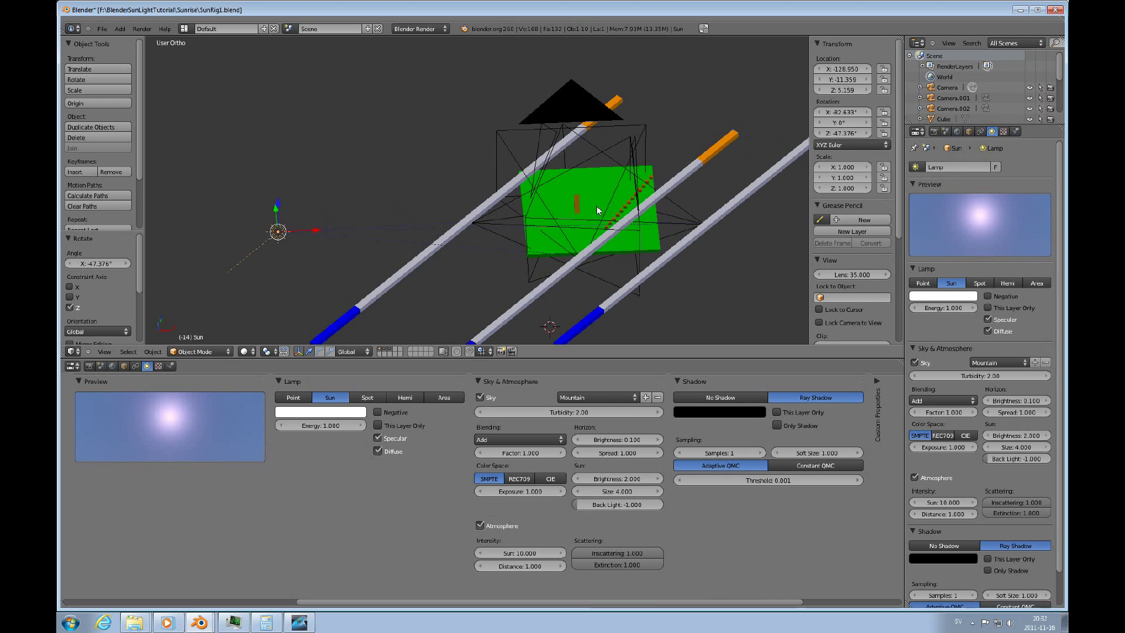
{"action": "scroll", "coordinate": [543, 225], "scroll_direction": "down", "scroll_amount": 2}
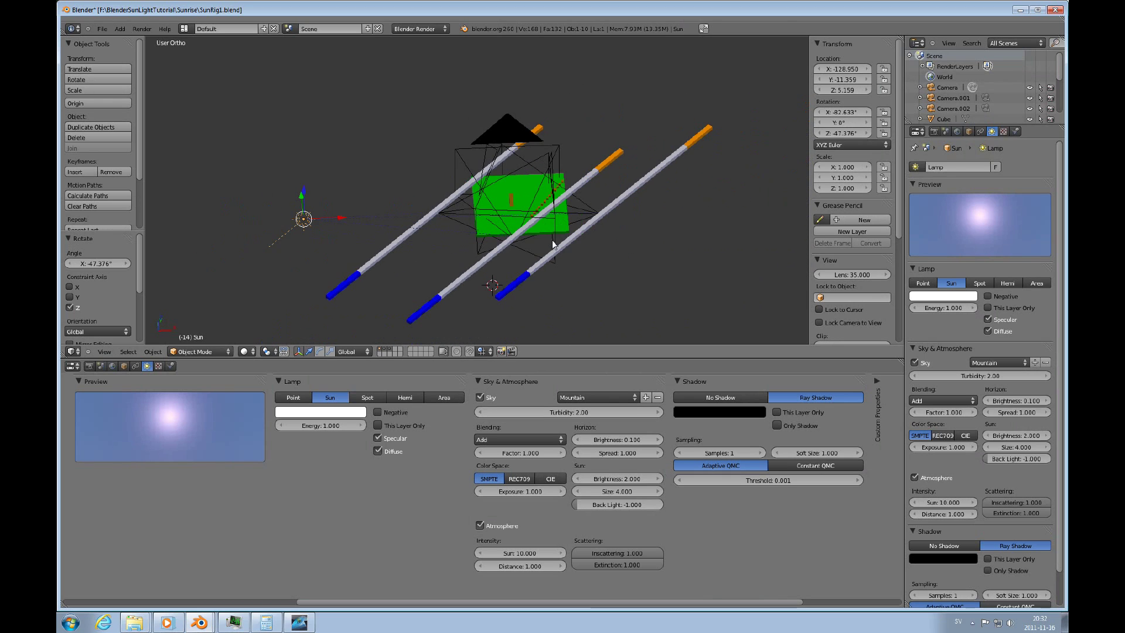
{"action": "middle_click_drag", "start_coordinate": [546, 272], "coordinate": [448, 193]}
{"action": "right_click", "coordinate": [443, 186]}
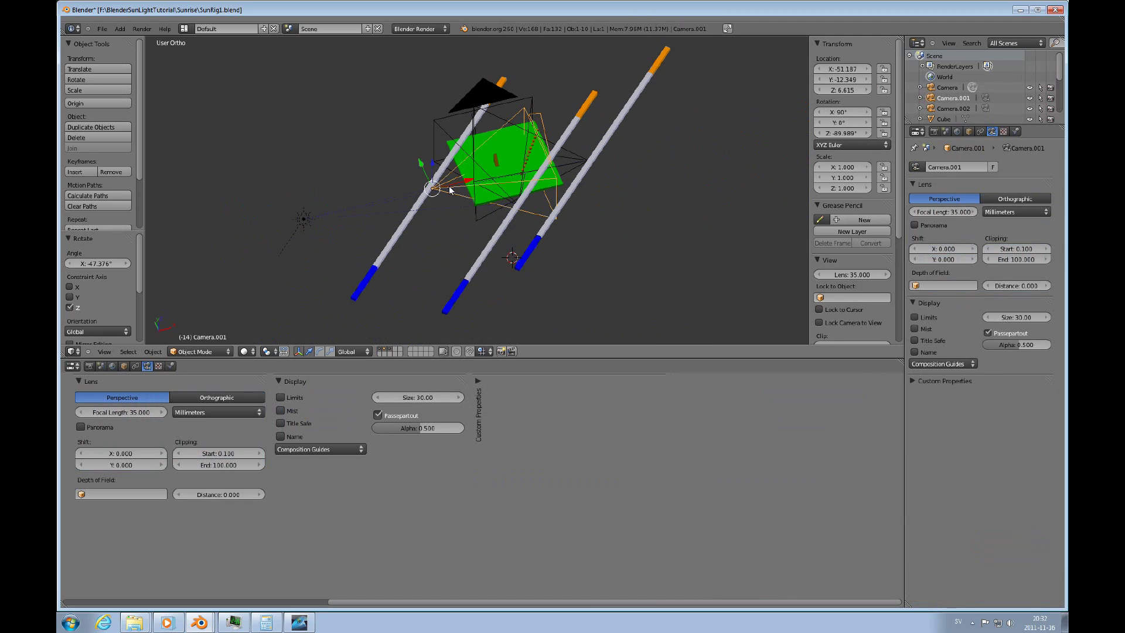
{"action": "middle_click_drag", "start_coordinate": [458, 199], "coordinate": [471, 173]}
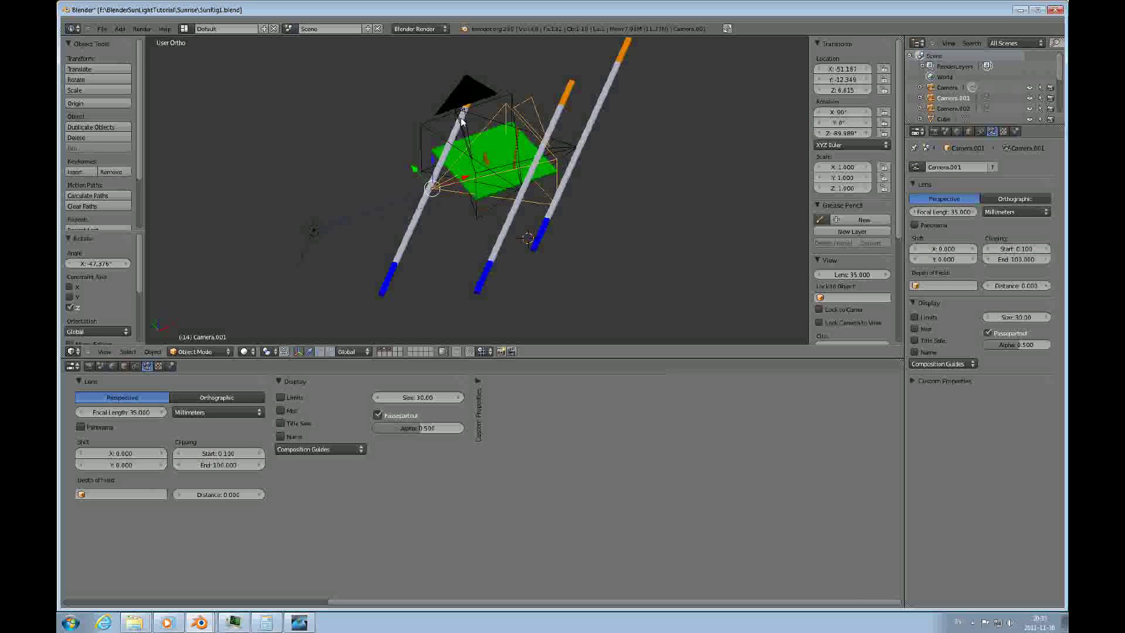
{"action": "mouse_move", "coordinate": [461, 153]}
{"action": "middle_mouse_down"}
{"action": "mouse_move", "coordinate": [448, 129]}
{"action": "mouse_move", "coordinate": [467, 141]}
{"action": "middle_mouse_up"}
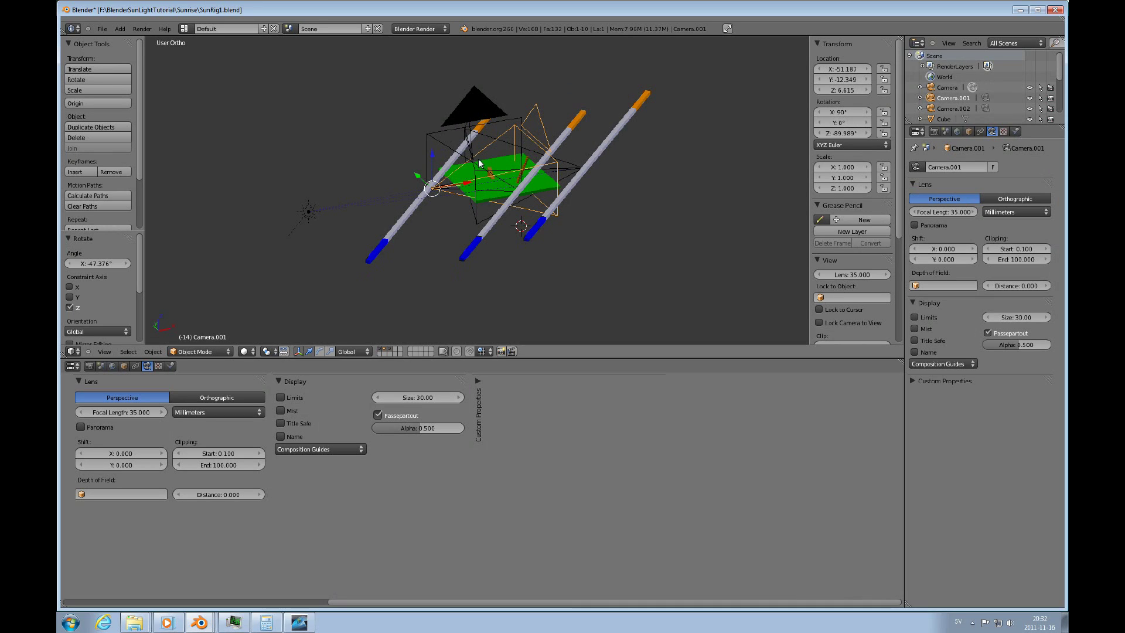
{"action": "middle_click_drag", "start_coordinate": [488, 155], "coordinate": [519, 182]}
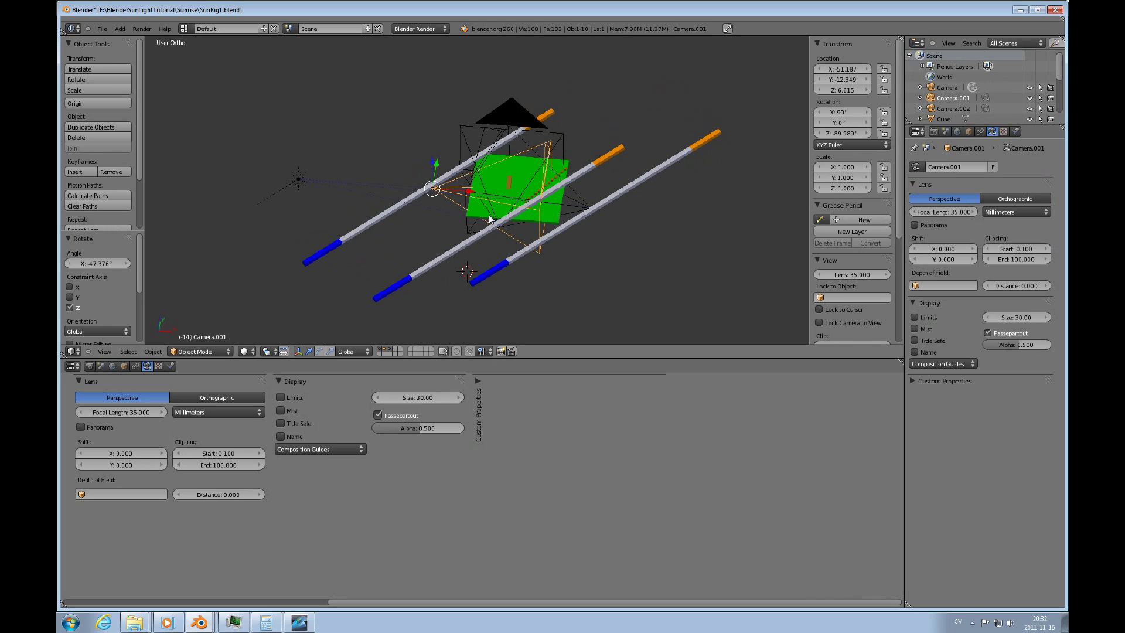
Select Camera and then Camera.002, orbiting the view around each.
{"action": "right_click", "coordinate": [487, 194]}
{"action": "middle_click_drag", "start_coordinate": [525, 208], "coordinate": [588, 174]}
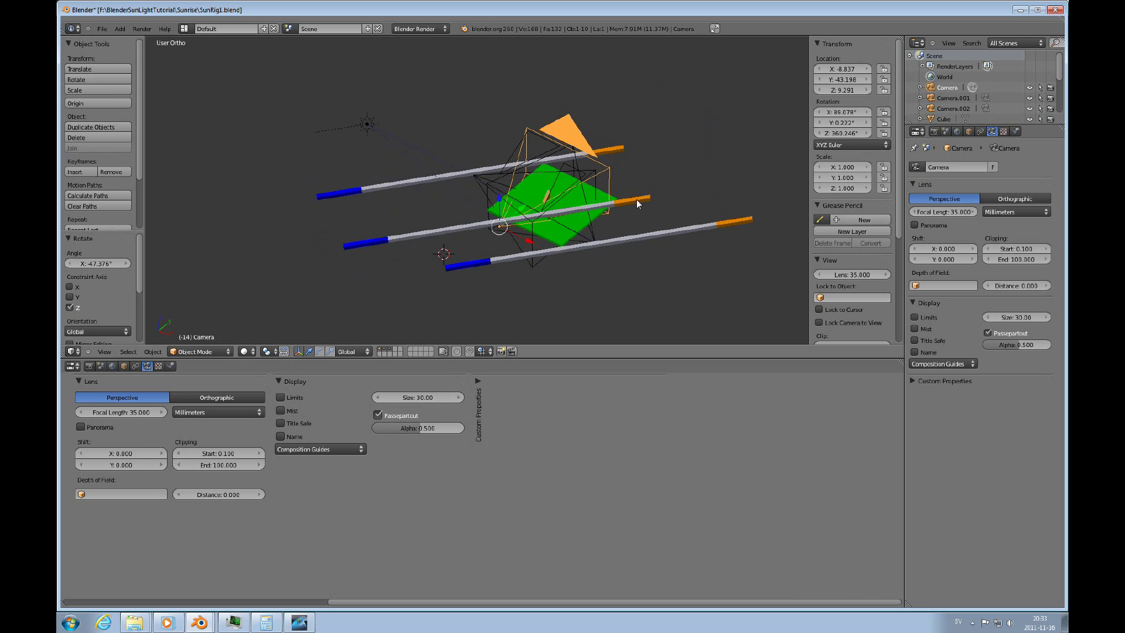
{"action": "middle_click_drag", "start_coordinate": [635, 211], "coordinate": [616, 230]}
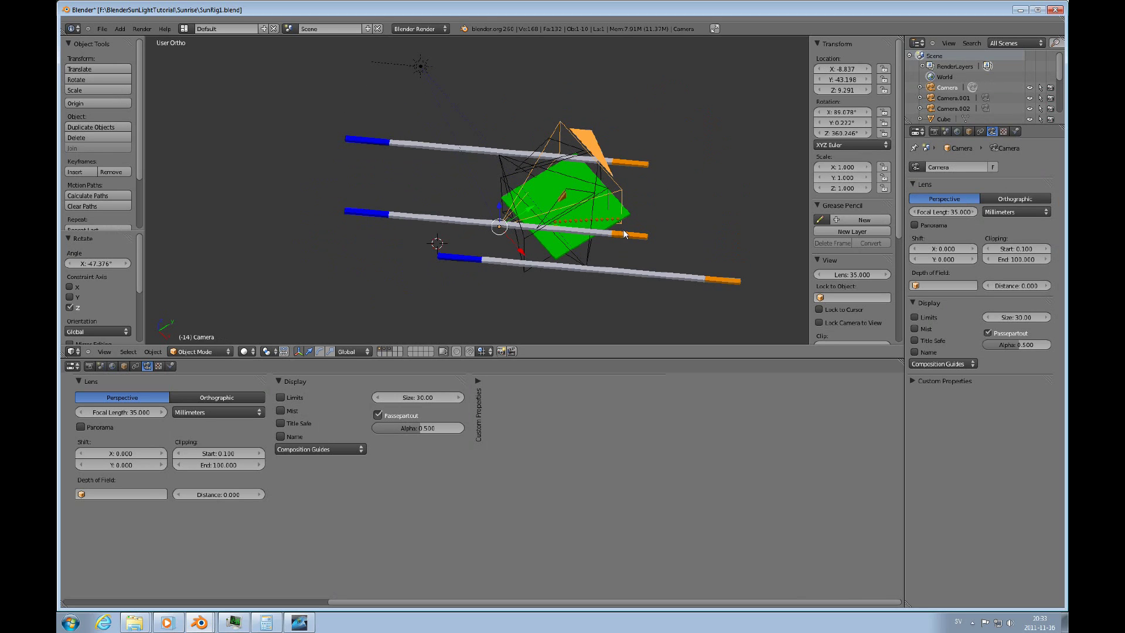
{"action": "right_click", "coordinate": [518, 239]}
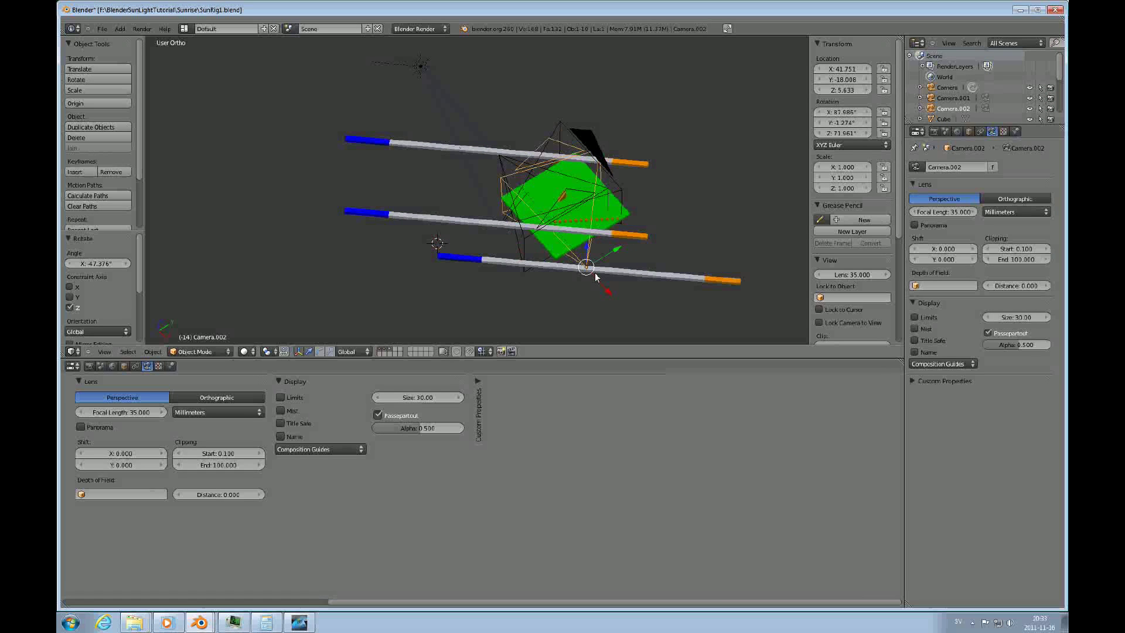
{"action": "middle_click_drag", "start_coordinate": [521, 218], "coordinate": [505, 232]}
Move Camera.001 along X and Y to about X -60.483, Y -32.091.
{"action": "right_click", "coordinate": [468, 239]}
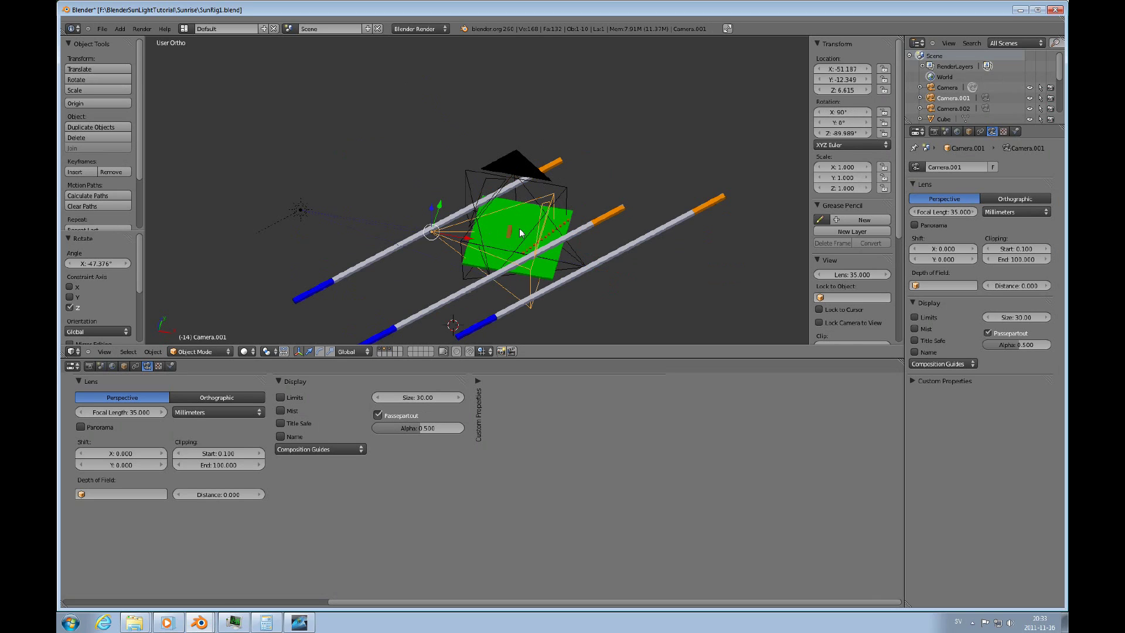
{"action": "key", "text": "g"}
{"action": "key", "text": "x"}
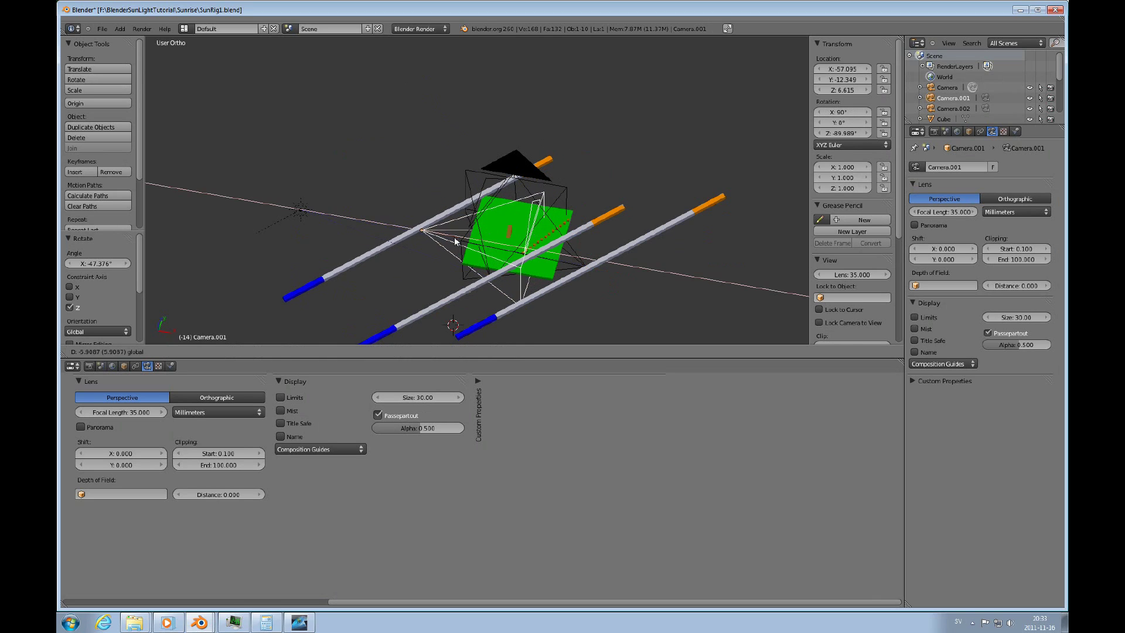
{"action": "left_click", "coordinate": [455, 241]}
{"action": "key", "text": "g"}
{"action": "key", "text": "y"}
{"action": "left_click", "coordinate": [432, 241]}
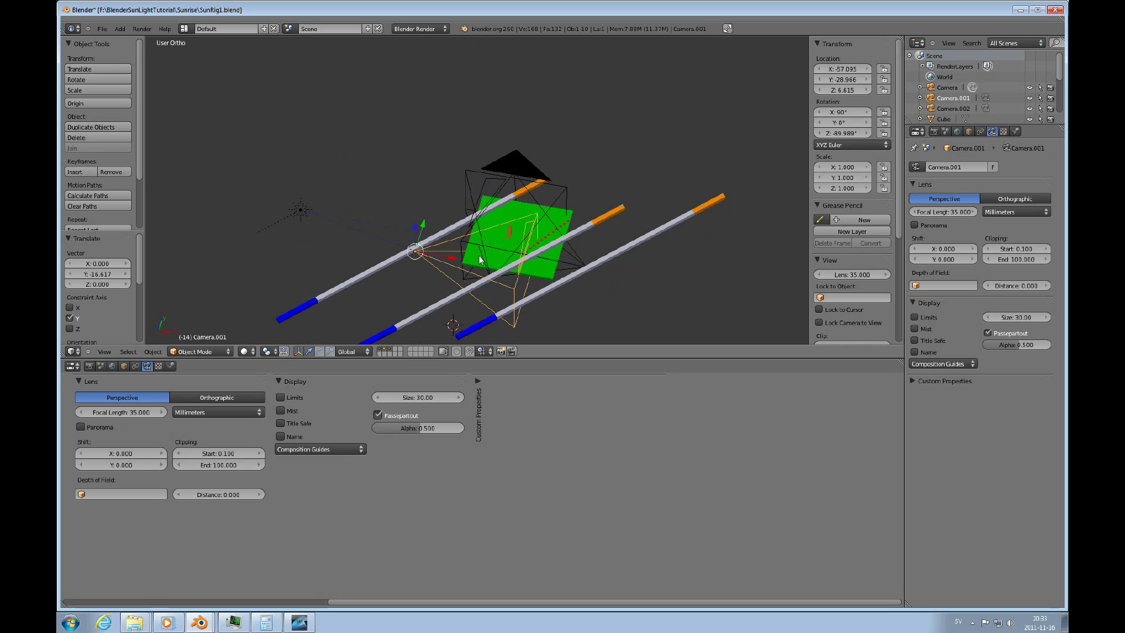
{"action": "key", "text": "g"}
{"action": "key", "text": "y"}
{"action": "left_click", "coordinate": [458, 261]}
{"action": "key", "text": "g"}
{"action": "key", "text": "x"}
{"action": "left_click", "coordinate": [447, 261]}
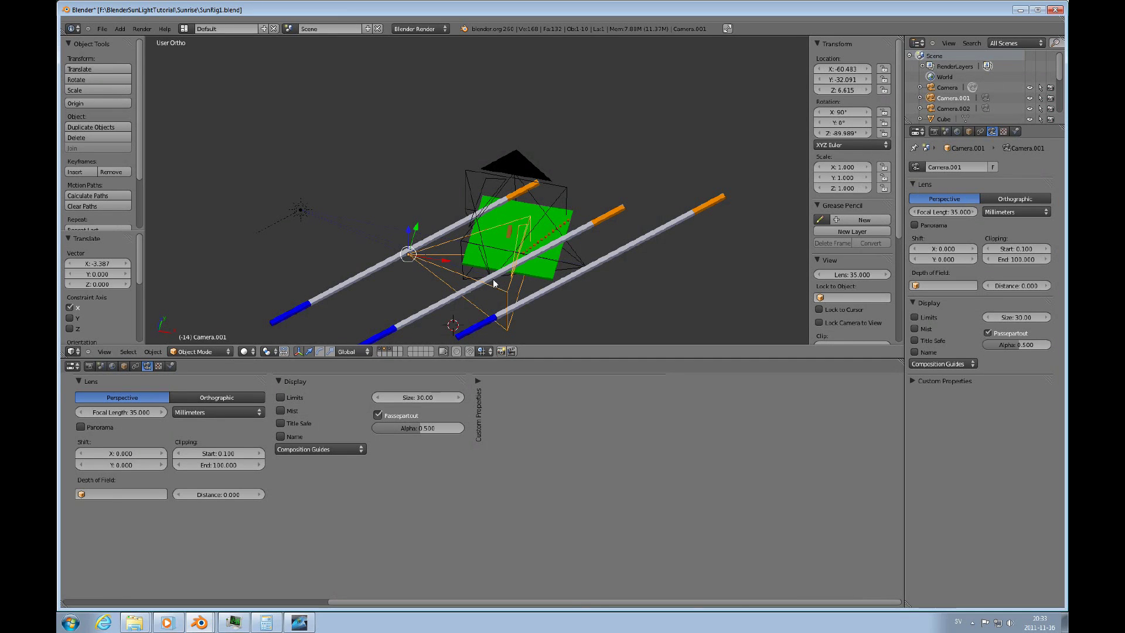
Rotate Camera.001 about 28.9° around global Z to a -61.96° Z rotation.
{"action": "key", "text": "r"}
{"action": "key", "text": "z"}
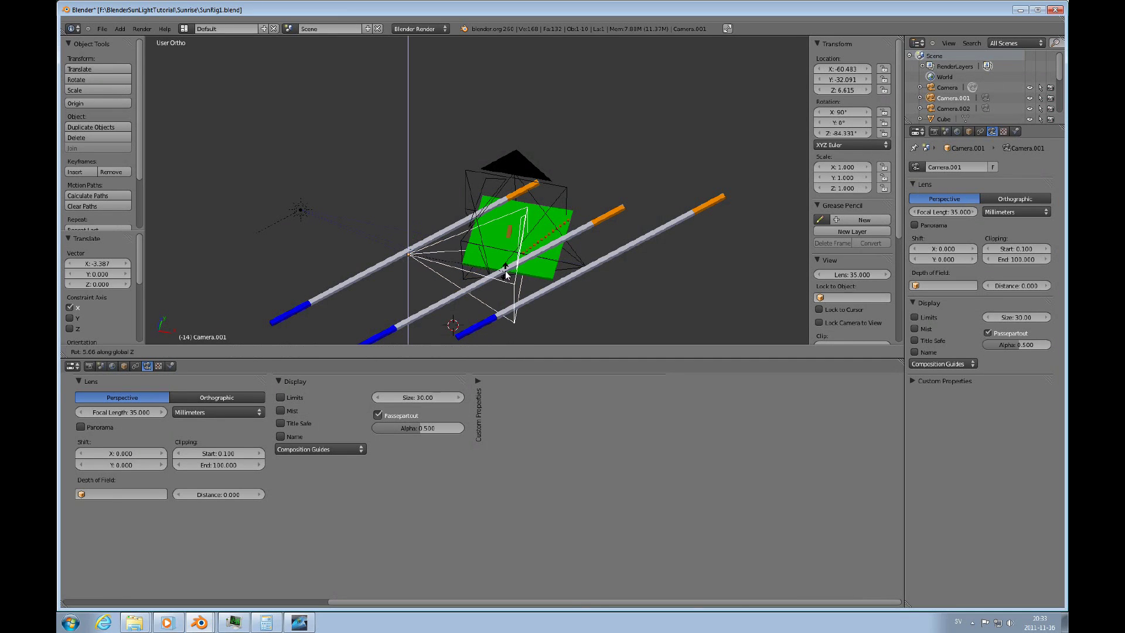
{"action": "left_click", "coordinate": [524, 249]}
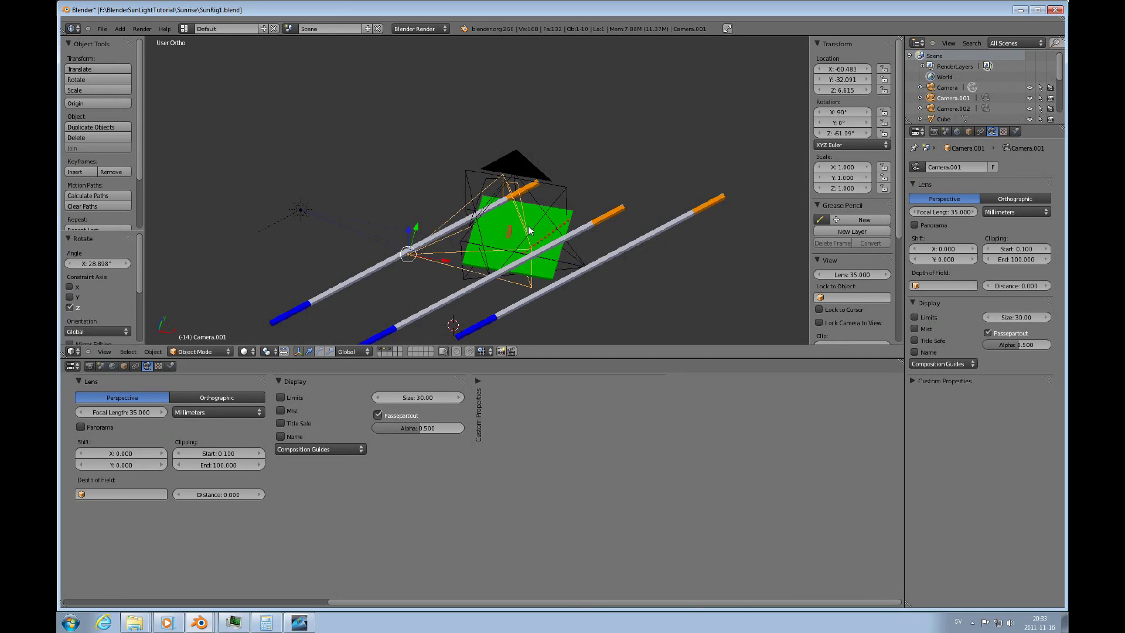
{"action": "middle_click_drag", "start_coordinate": [519, 268], "coordinate": [574, 232]}
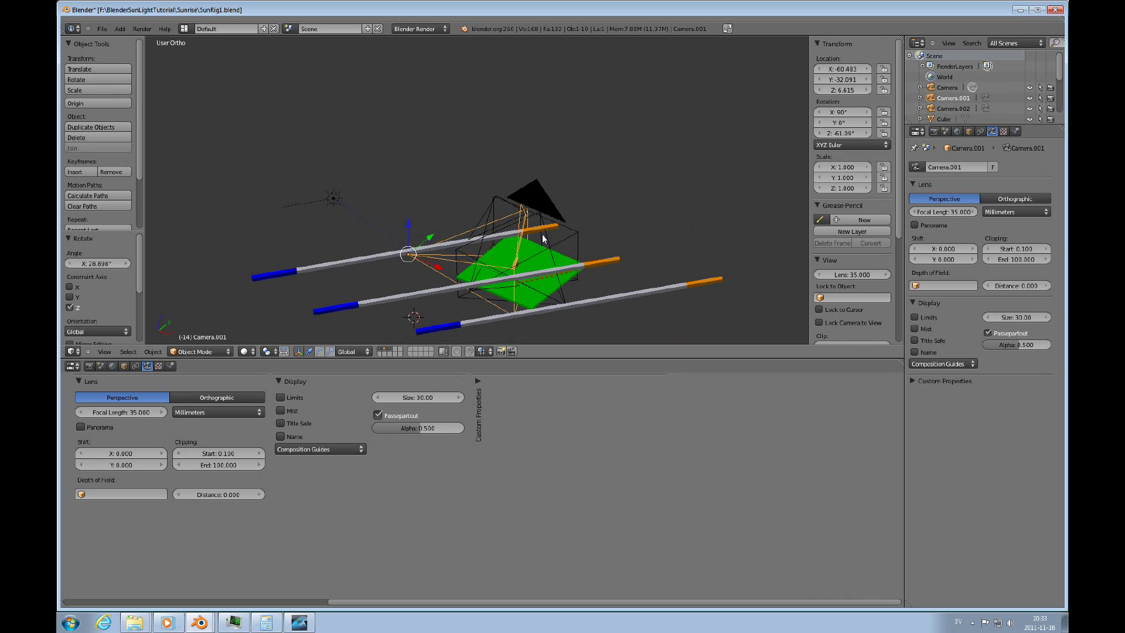
{"action": "middle_click_drag", "start_coordinate": [531, 268], "coordinate": [402, 269]}
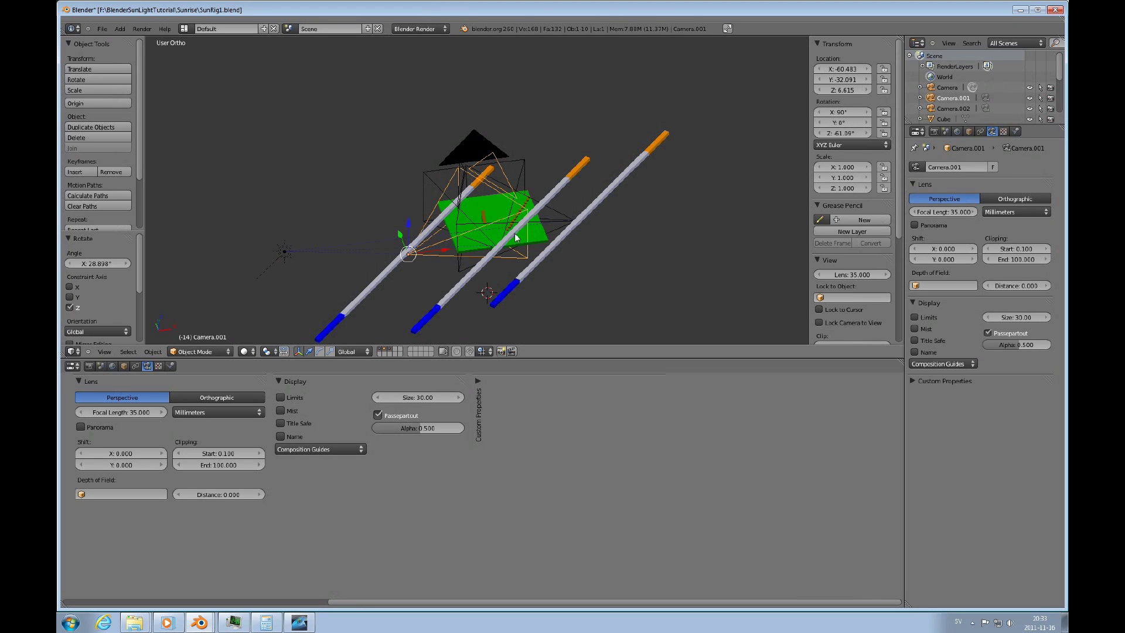
Render through Camera.001, then restore the 3D viewport and orbit out of the camera view.
{"action": "key", "text": "ctrl+KP_0"}
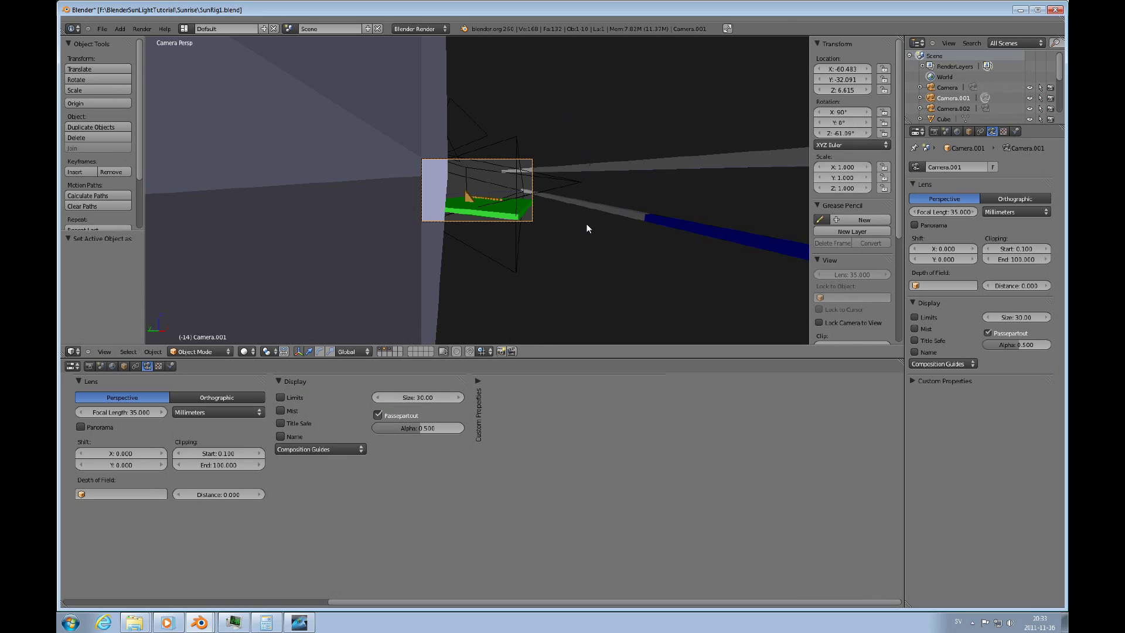
{"action": "key", "text": "F12"}
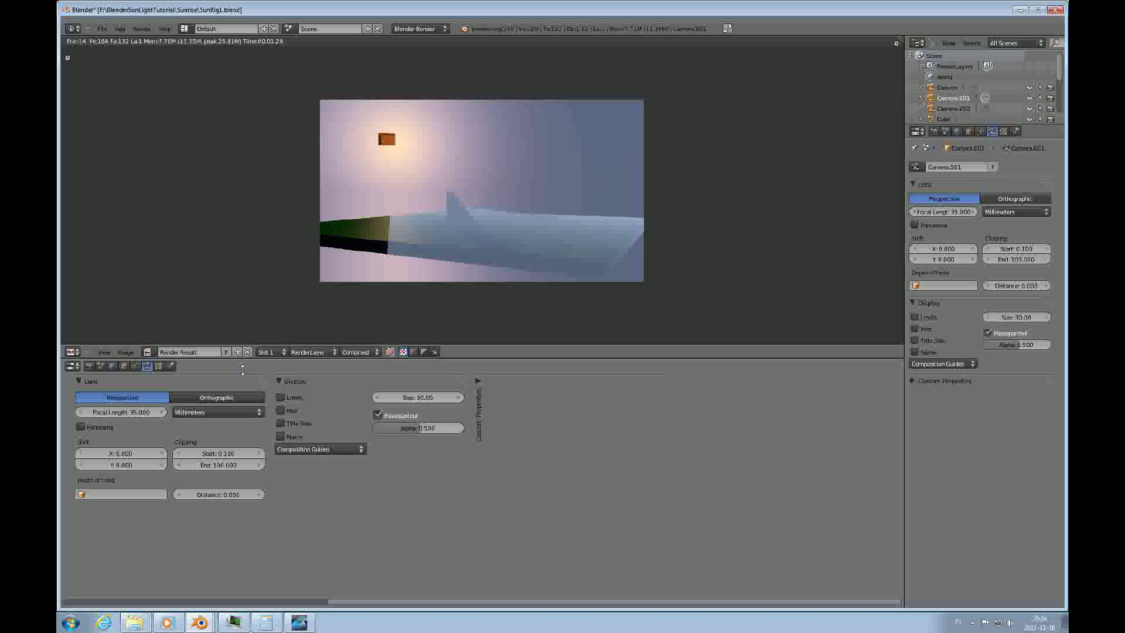
{"action": "left_click", "coordinate": [72, 351]}
{"action": "left_click", "coordinate": [83, 342]}
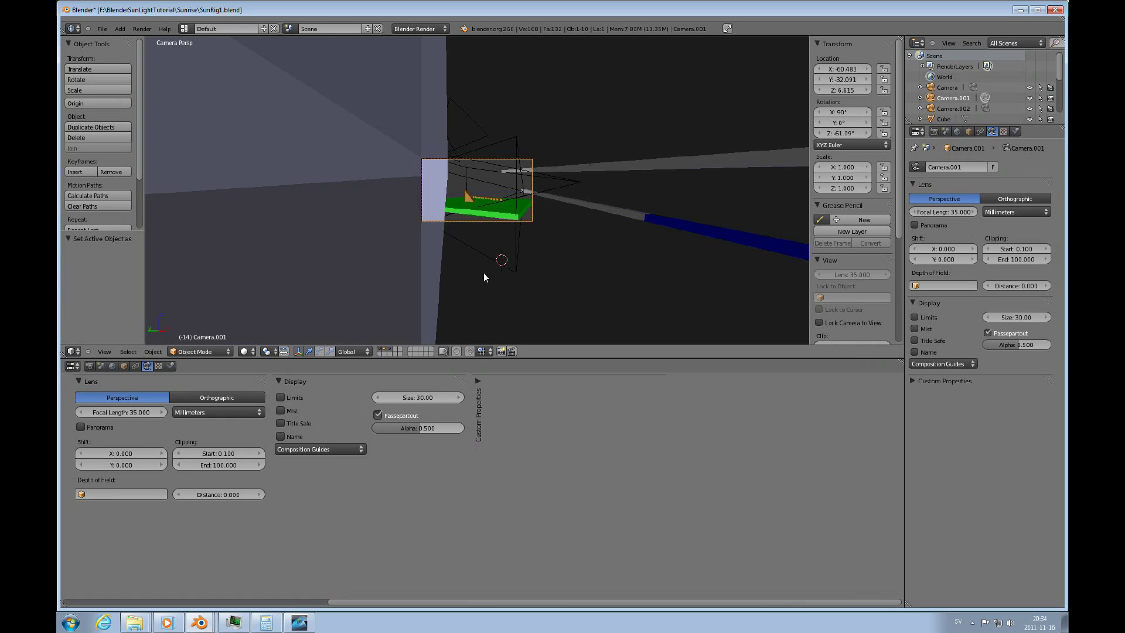
{"action": "middle_click_drag", "start_coordinate": [484, 273], "coordinate": [507, 325]}
Set the Sun lamp's atmosphere sun intensity to 1.000 and render the scene again.
{"action": "right_click", "coordinate": [354, 269]}
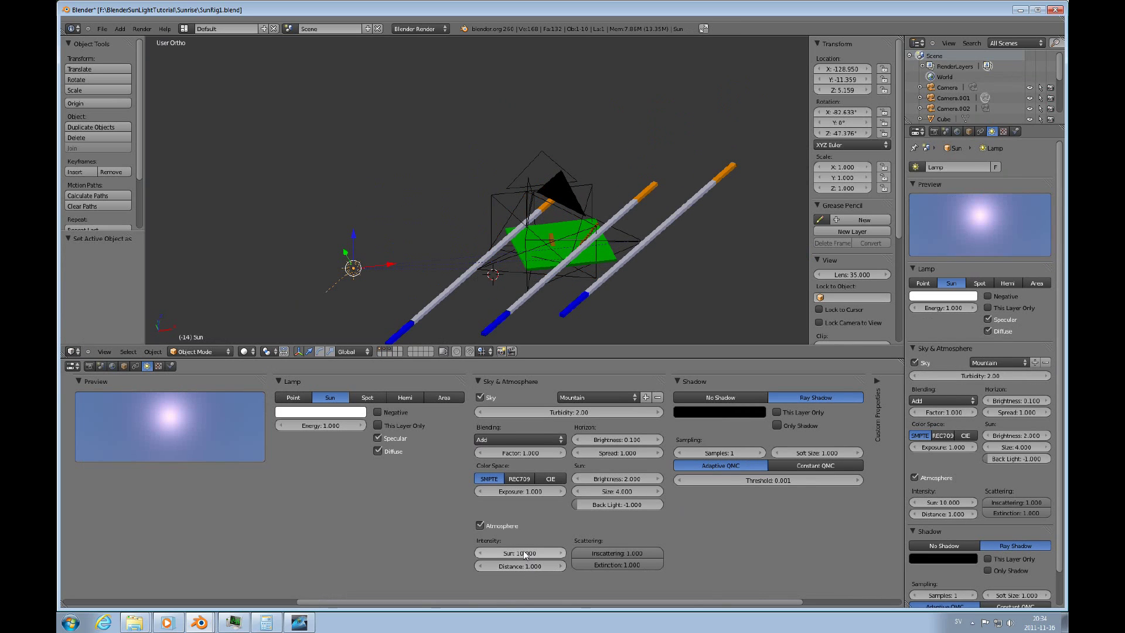
{"action": "left_click", "coordinate": [525, 554]}
{"action": "type", "text": "1"}
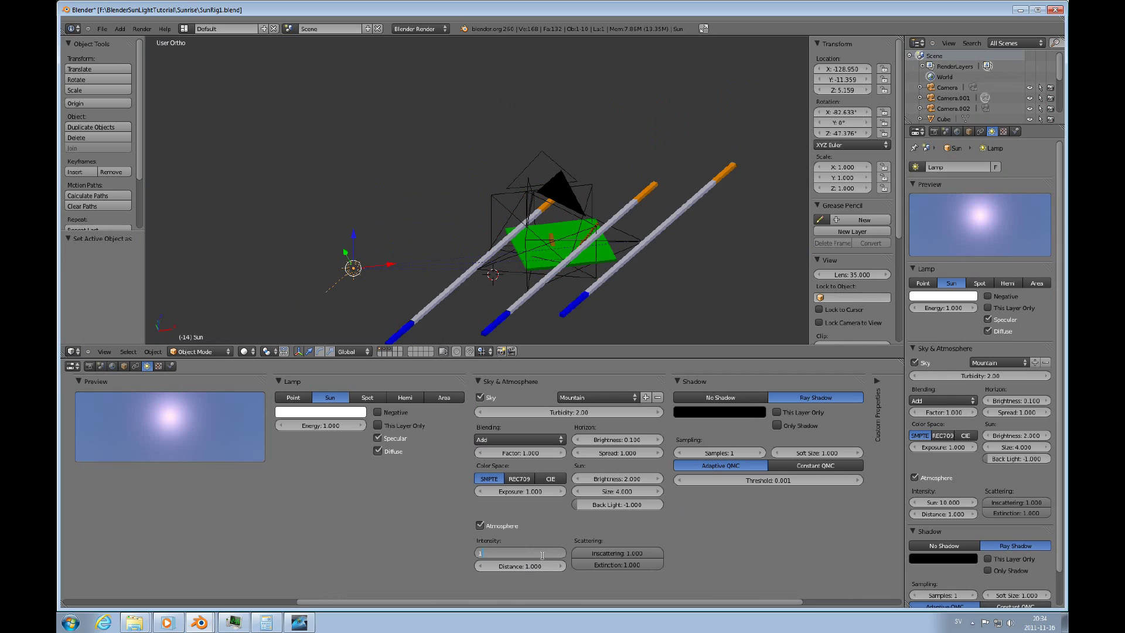
{"action": "key", "text": "Return"}
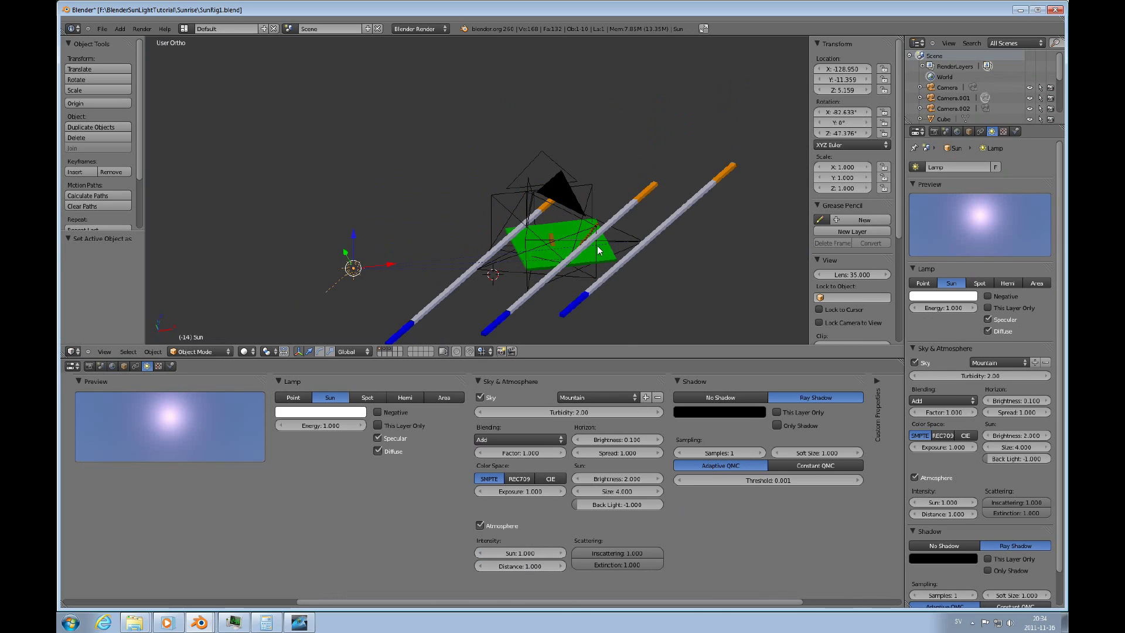
{"action": "key", "text": "F12"}
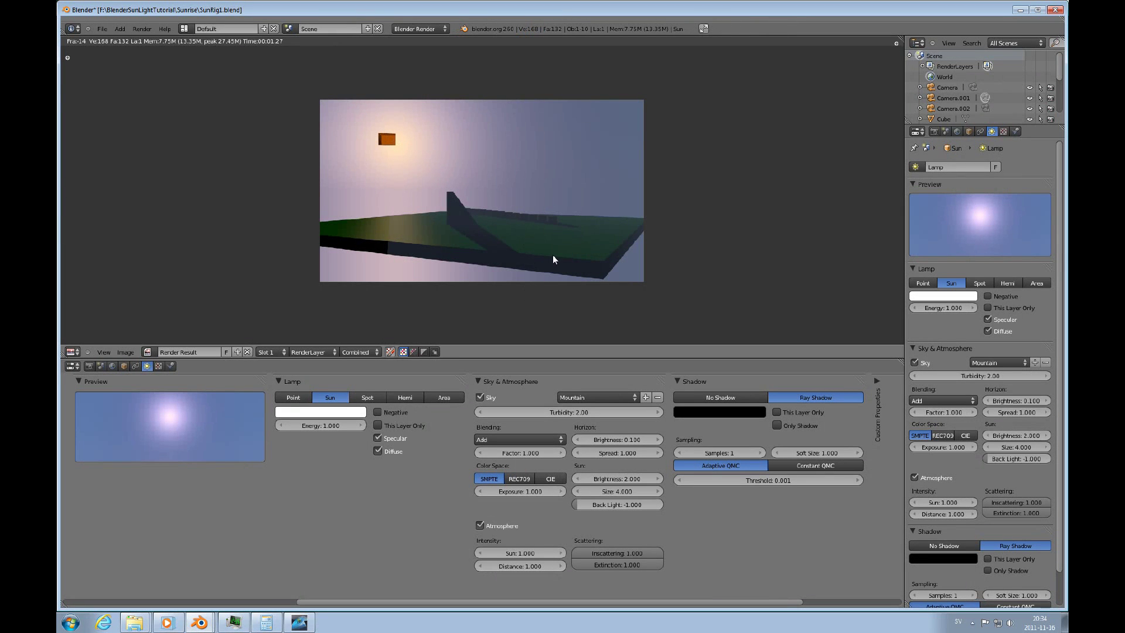
Restore the 3D viewport, view the scene from the top and select the main camera.
{"action": "left_click", "coordinate": [72, 352]}
{"action": "left_click", "coordinate": [81, 343]}
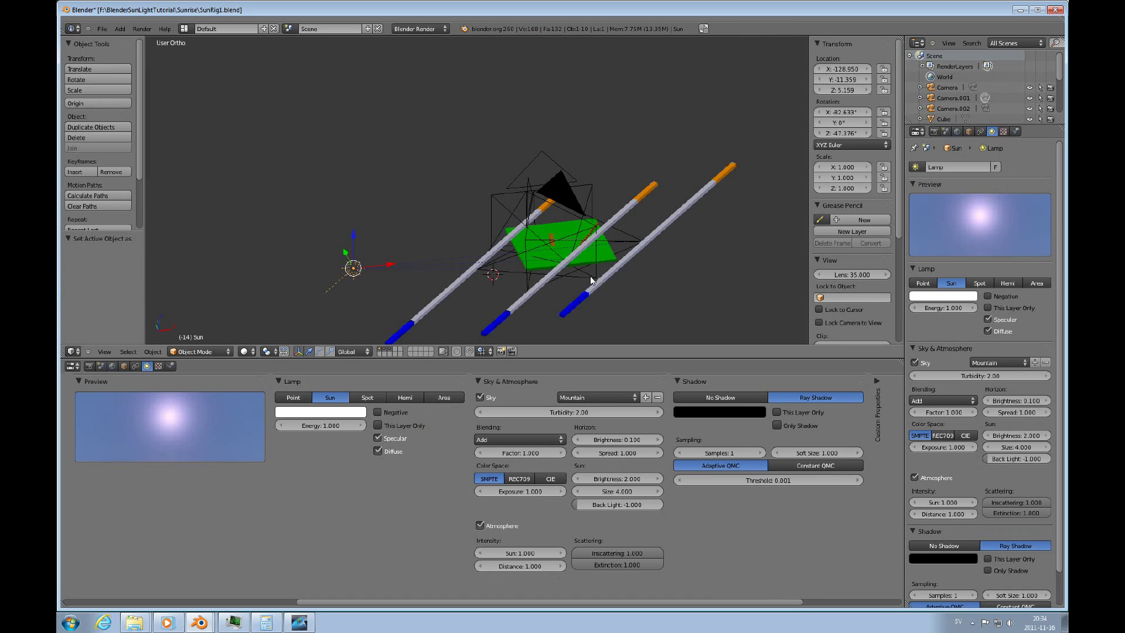
{"action": "key", "text": "KP_7"}
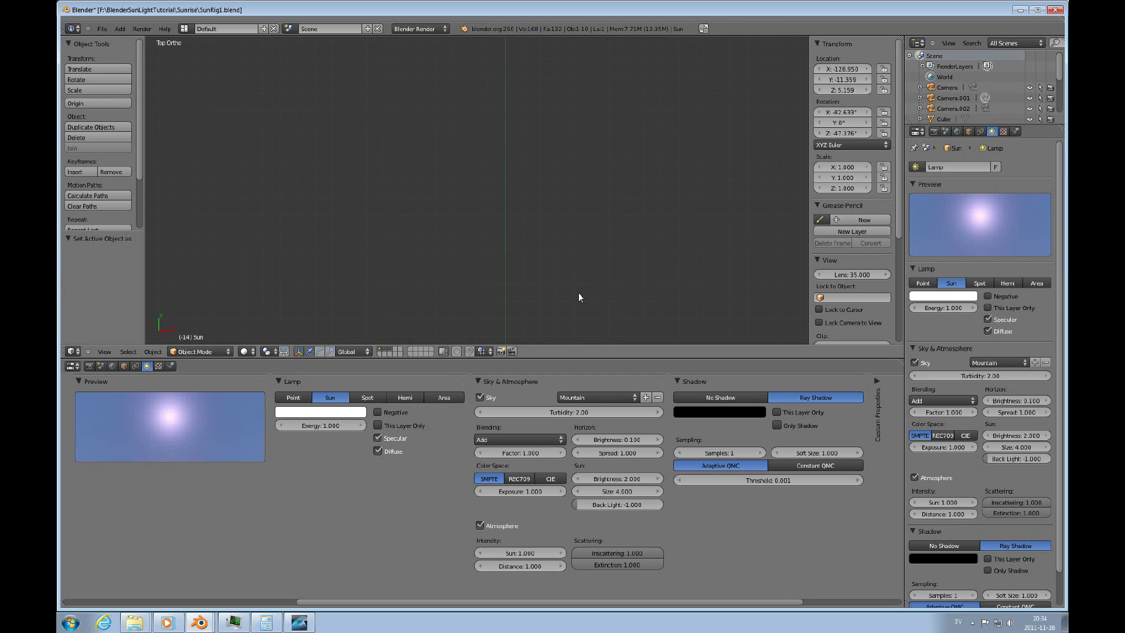
{"action": "scroll", "coordinate": [506, 306], "scroll_direction": "down", "scroll_amount": 5, "text": "shift"}
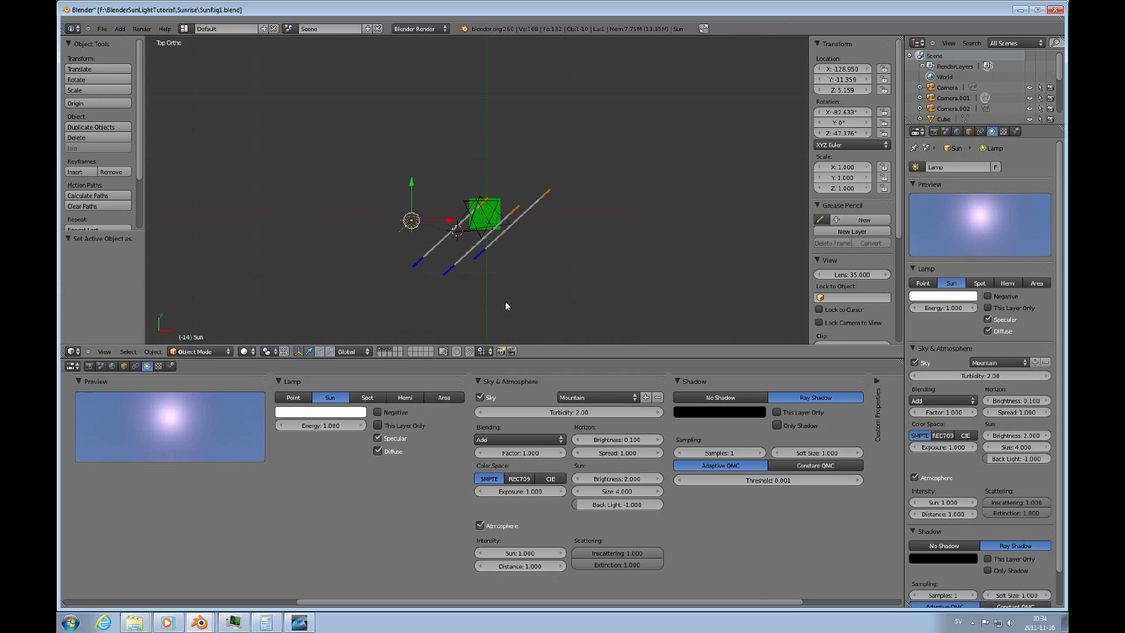
{"action": "right_click", "coordinate": [488, 248]}
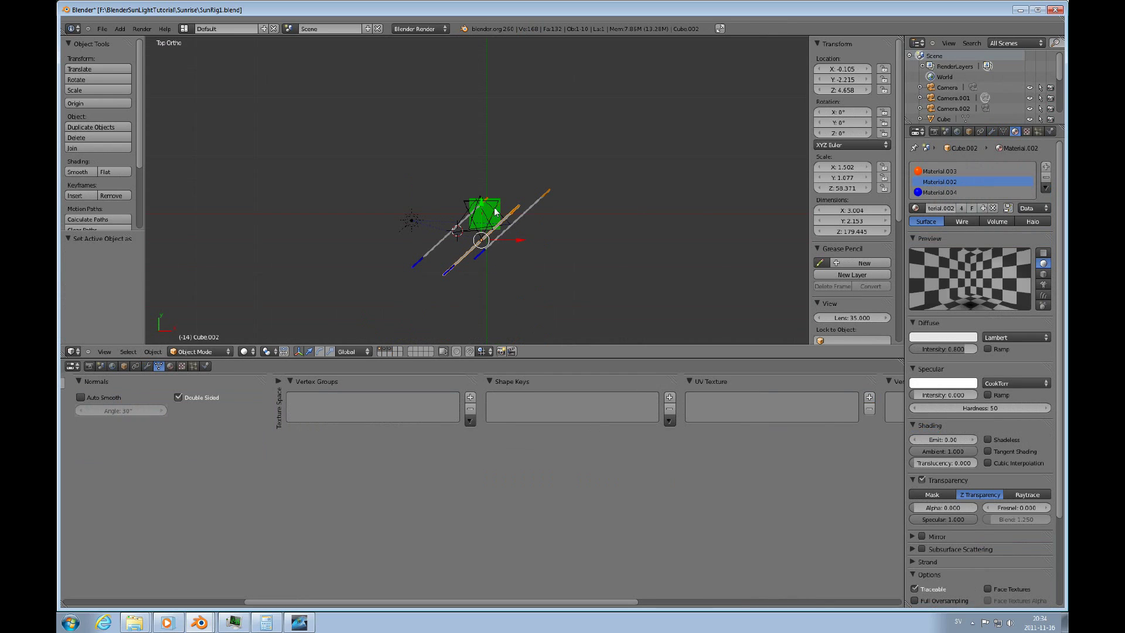
{"action": "right_click", "coordinate": [500, 261]}
{"action": "scroll", "coordinate": [499, 261], "scroll_direction": "up", "scroll_amount": 4}
{"action": "scroll", "coordinate": [500, 264], "scroll_direction": "down", "scroll_amount": 1, "text": "shift"}
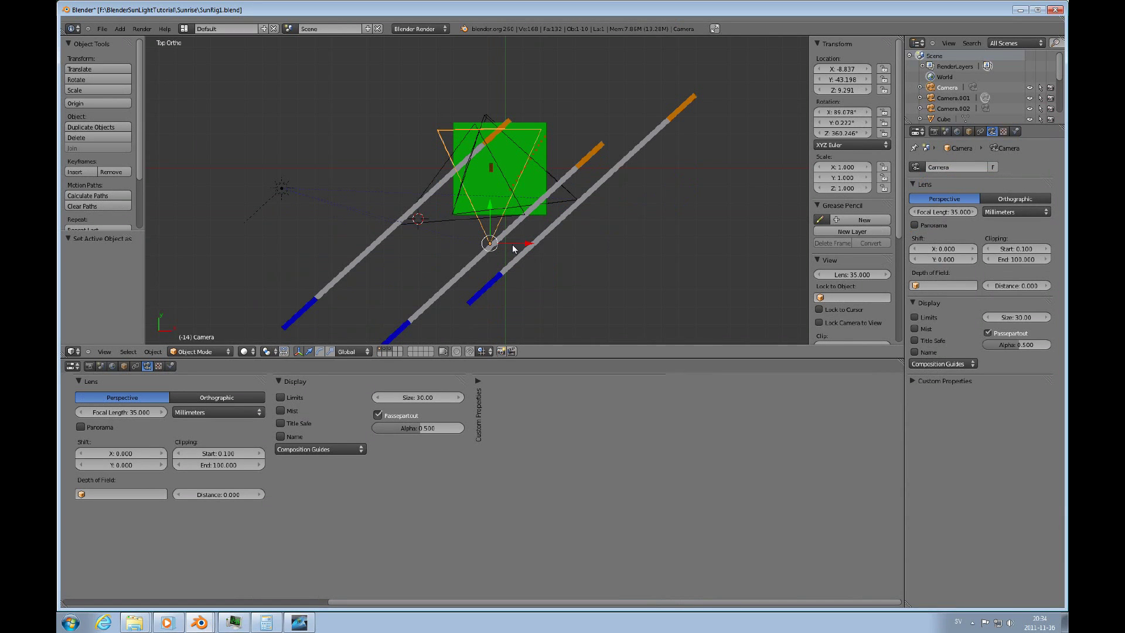
Render the main camera's view of the orange sun bar, then return to the 3D viewport.
{"action": "key", "text": "KP_0"}
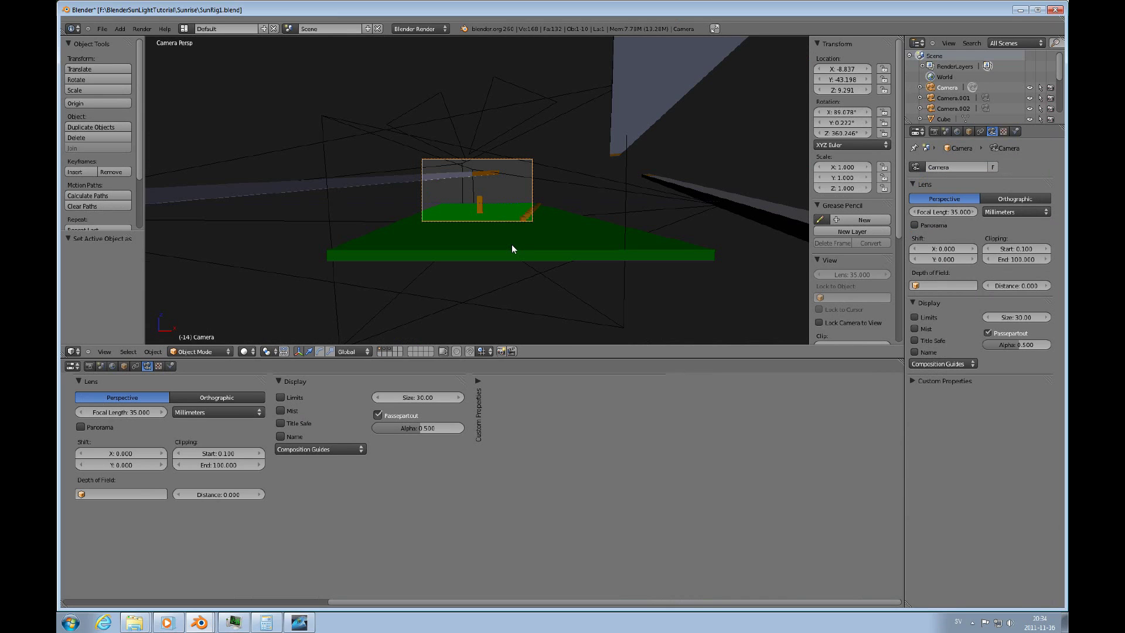
{"action": "key", "text": "F12"}
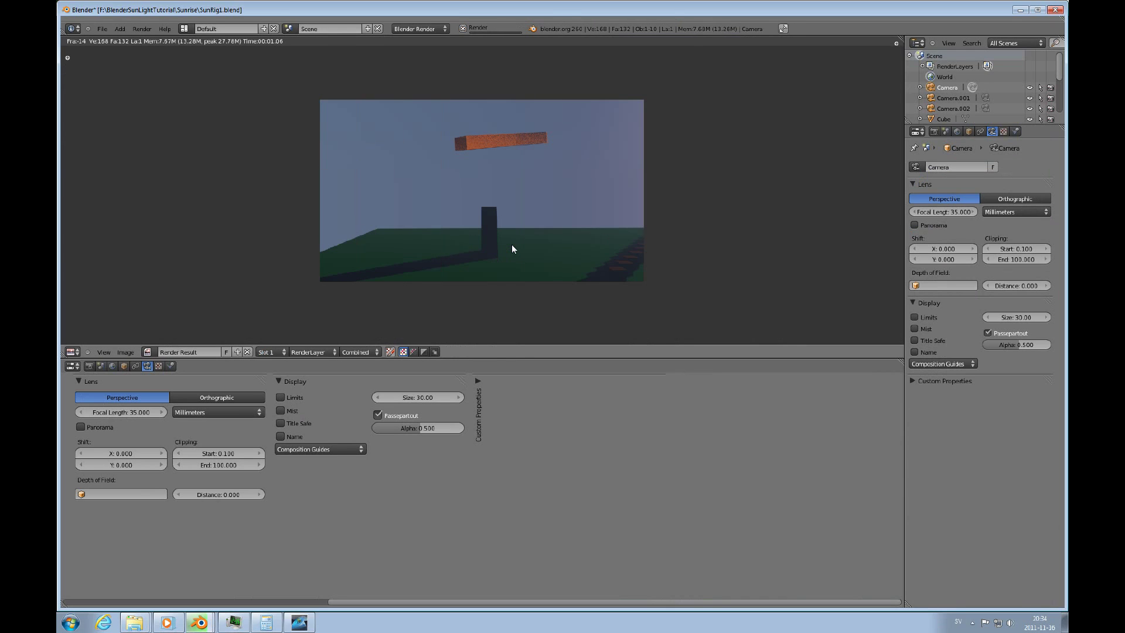
{"action": "scroll", "coordinate": [527, 206], "scroll_direction": "down", "scroll_amount": 1}
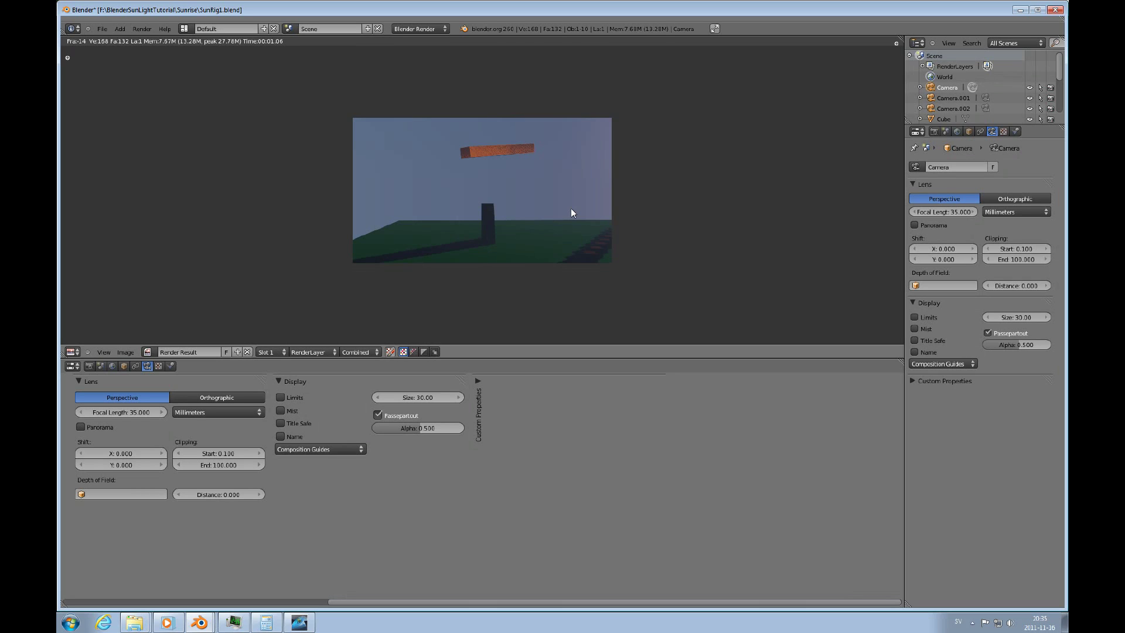
{"action": "left_click", "coordinate": [71, 352]}
{"action": "left_click", "coordinate": [79, 340]}
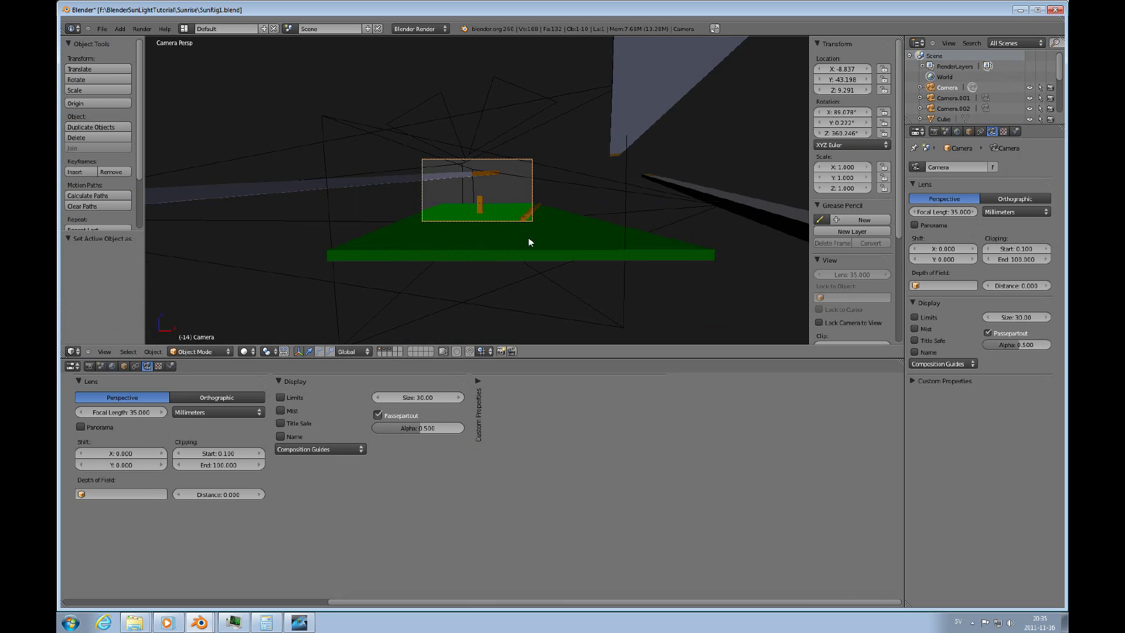
{"action": "scroll", "coordinate": [529, 241], "scroll_direction": "up", "scroll_amount": 3}
Move the Sun lamp along X to −88.709 and raise it to Z 17.491.
{"action": "scroll", "coordinate": [532, 277], "scroll_direction": "down", "scroll_amount": 3}
{"action": "key", "text": "KP_Decimal"}
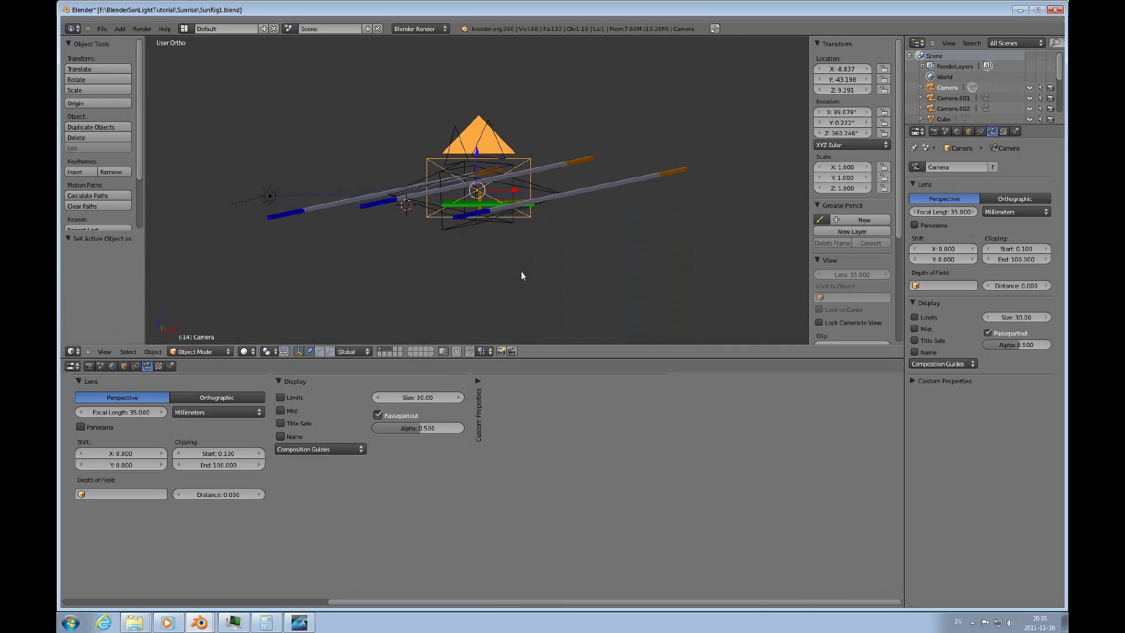
{"action": "middle_click_drag", "start_coordinate": [521, 272], "coordinate": [494, 186]}
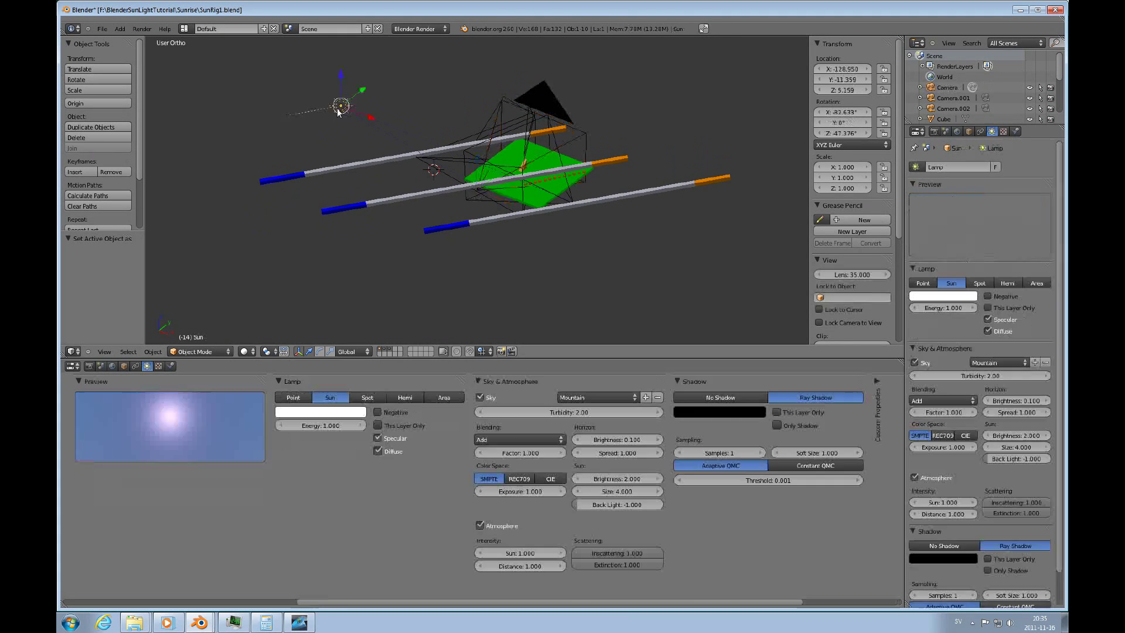
{"action": "left_click_drag", "start_coordinate": [374, 119], "coordinate": [403, 98]}
{"action": "left_click", "coordinate": [448, 131]}
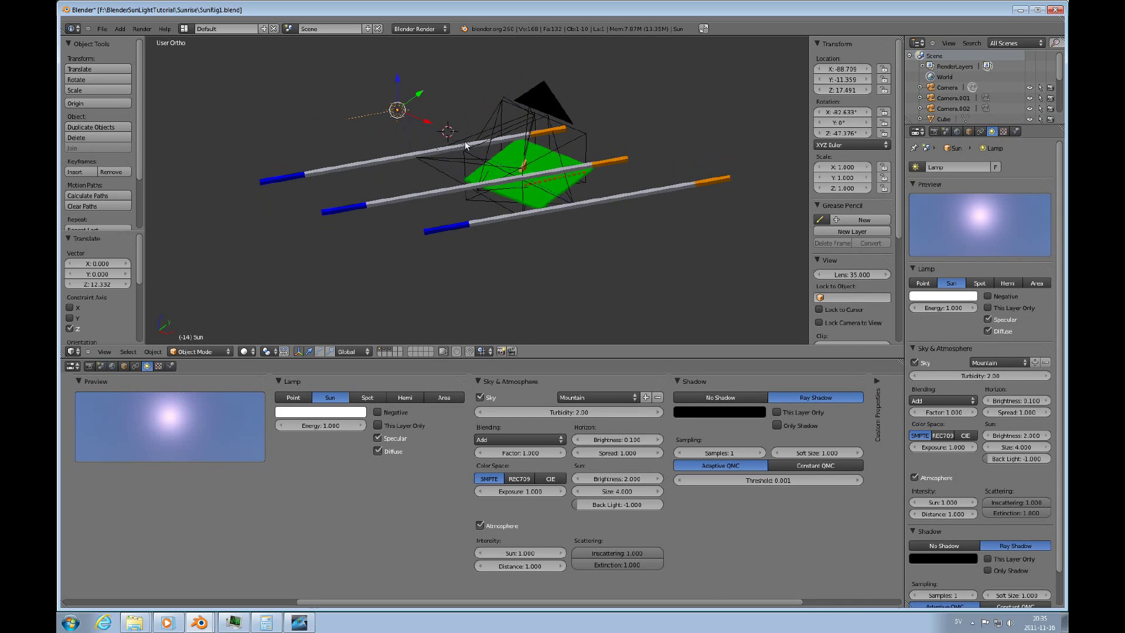
Orbit the view to inspect the helper bars from several angles.
{"action": "middle_click_drag", "start_coordinate": [466, 146], "coordinate": [451, 160]}
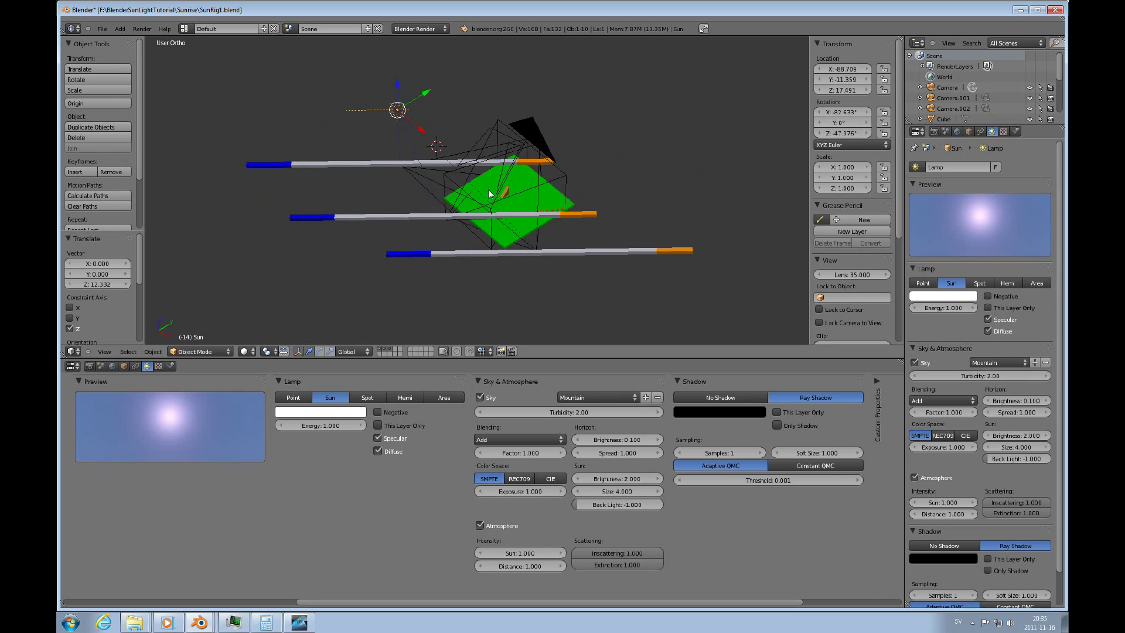
{"action": "middle_click_drag", "start_coordinate": [447, 178], "coordinate": [437, 121]}
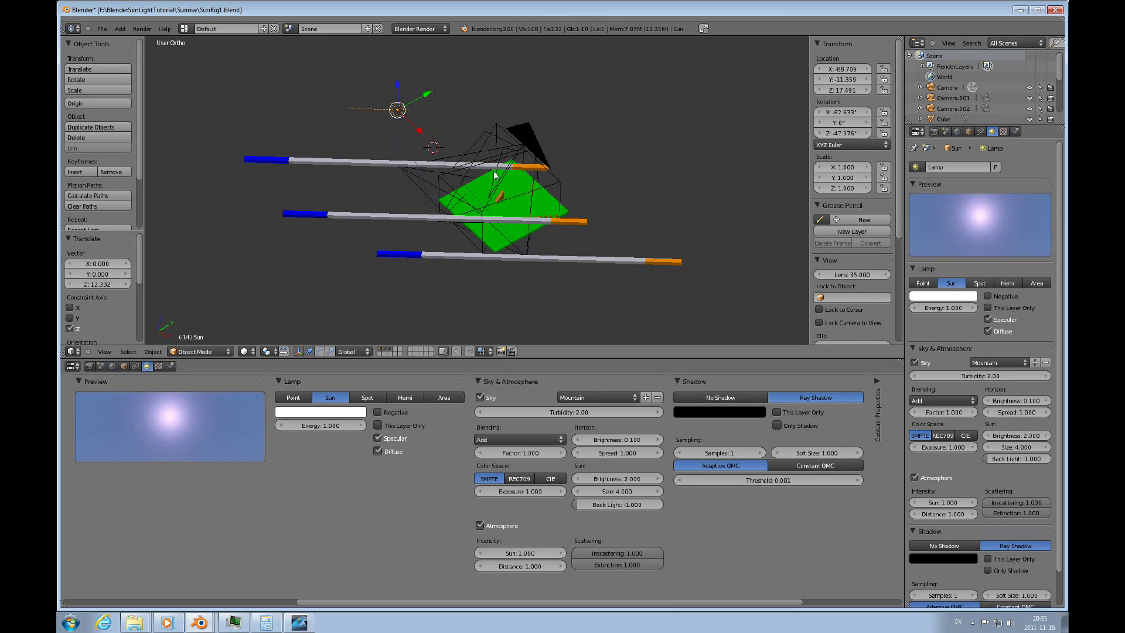
{"action": "middle_click_drag", "start_coordinate": [491, 173], "coordinate": [452, 171]}
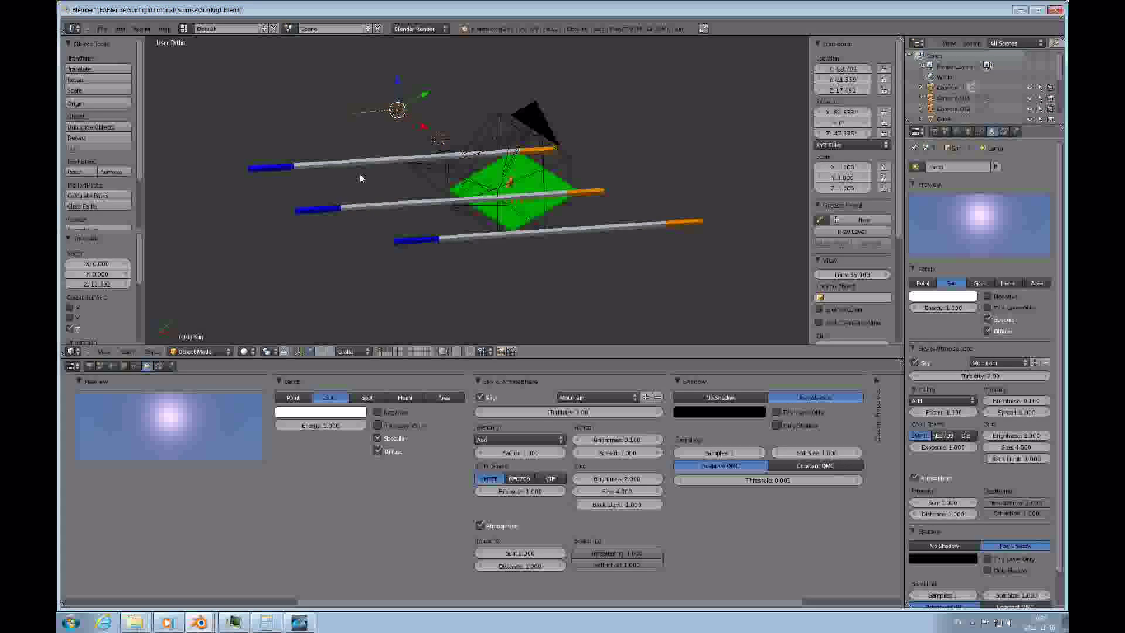
Reset the Sun lamp's X, Y and Z rotation to 0° in the Transform panel.
{"action": "key", "text": "KP_7"}
{"action": "scroll", "coordinate": [504, 148], "scroll_direction": "down", "scroll_amount": 5}
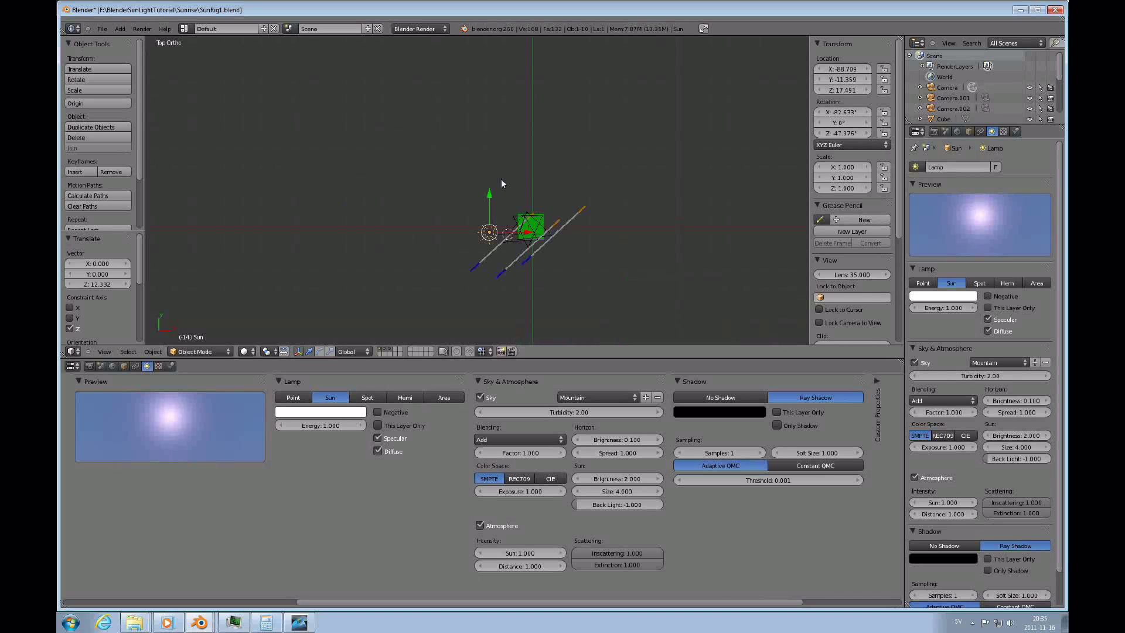
{"action": "key", "text": "KP_Decimal"}
{"action": "scroll", "coordinate": [505, 225], "scroll_direction": "up", "scroll_amount": 9}
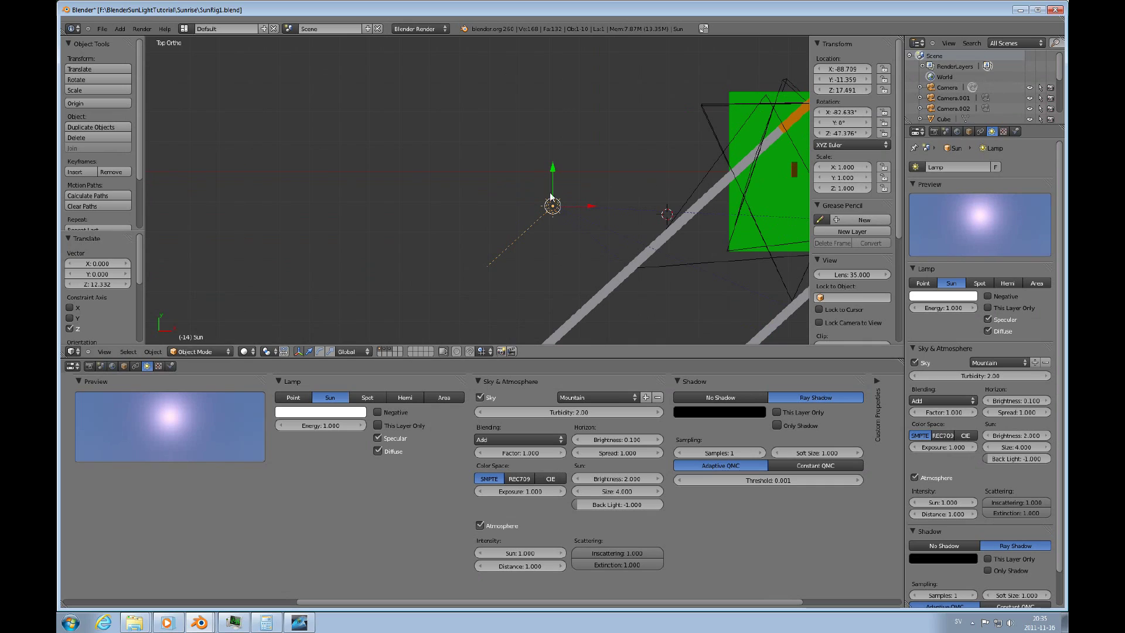
{"action": "left_click", "coordinate": [866, 112]}
{"action": "type", "text": "0"}
{"action": "key", "text": "Tab"}
{"action": "key", "text": "Tab"}
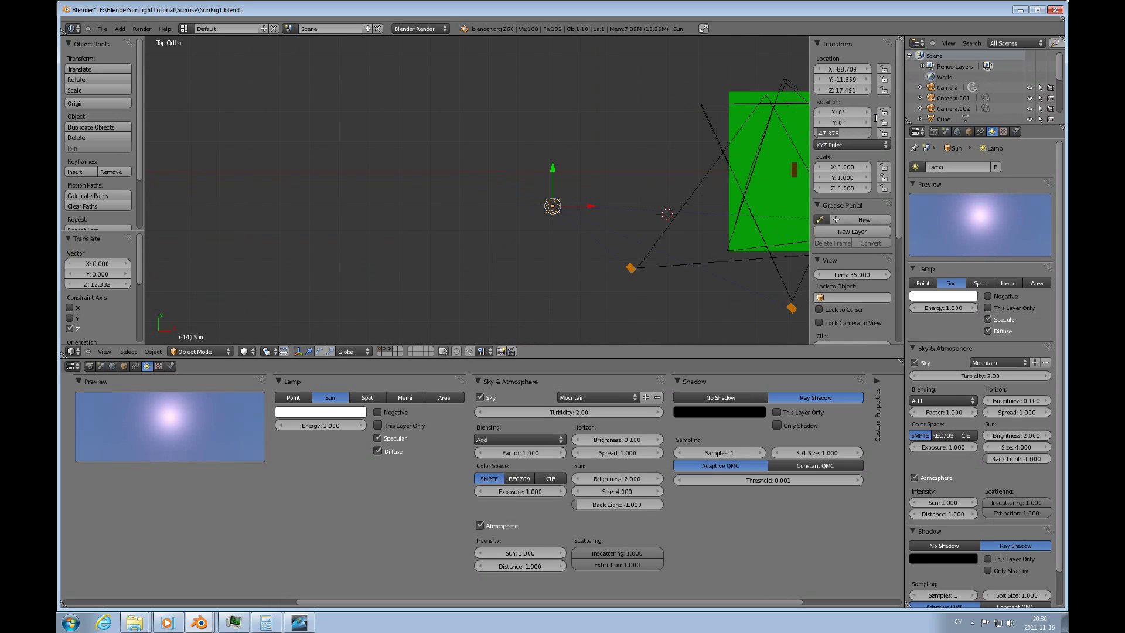
{"action": "type", "text": "0"}
{"action": "key", "text": "Return"}
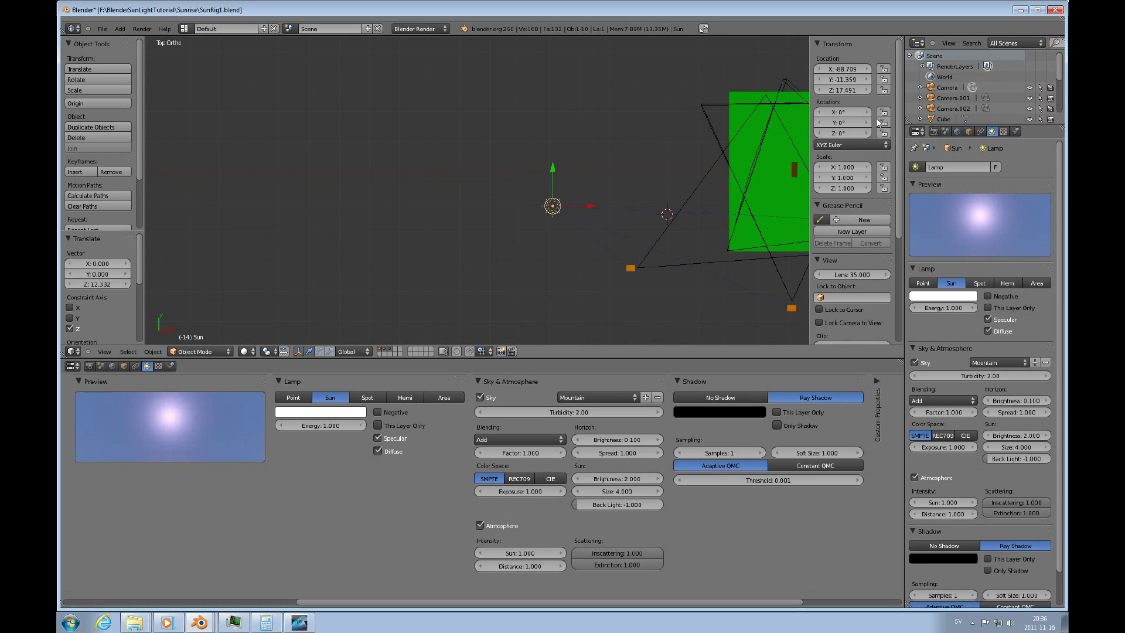
Set the Sun lamp's X rotation to −90° so the helper bars swing to match.
{"action": "scroll", "coordinate": [664, 215], "scroll_direction": "down", "scroll_amount": 3}
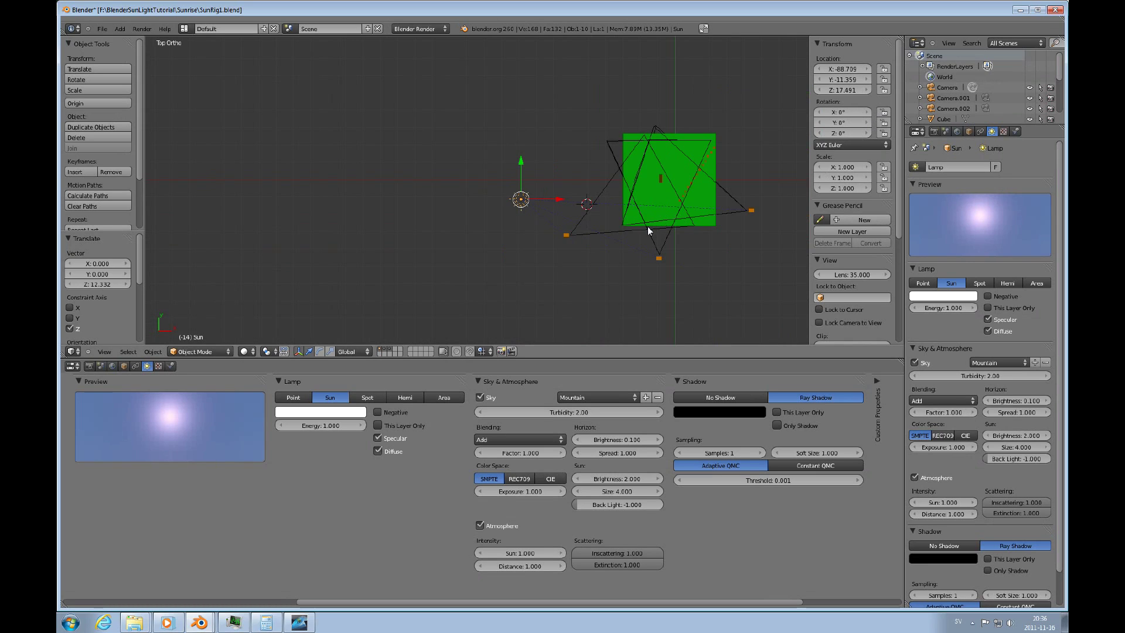
{"action": "middle_click_drag", "start_coordinate": [637, 227], "coordinate": [555, 215]}
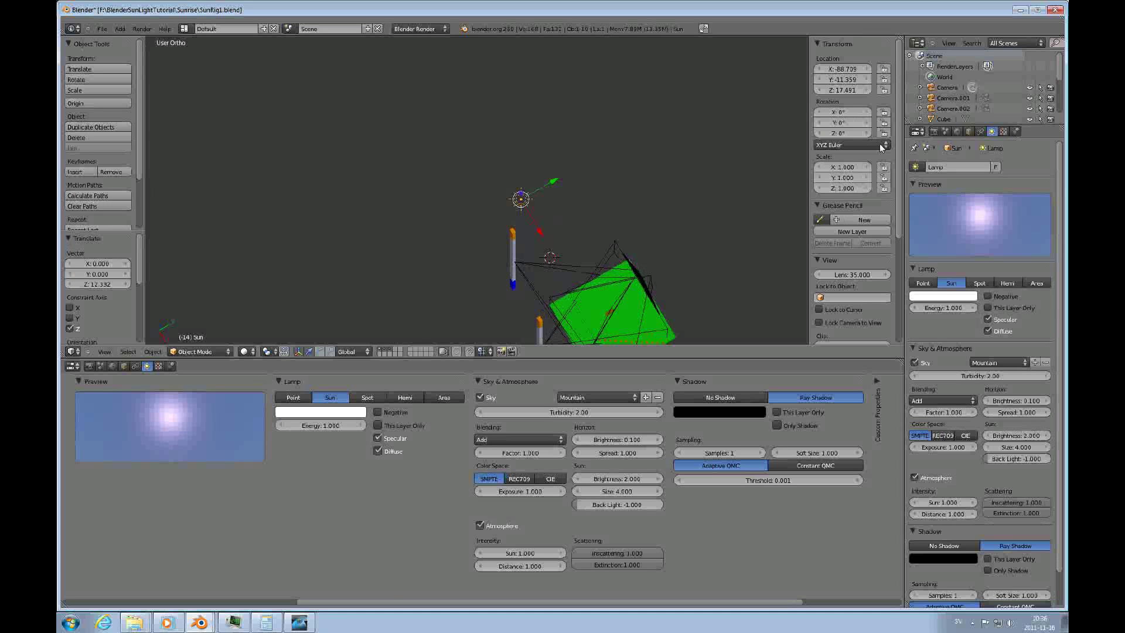
{"action": "left_click", "coordinate": [845, 115]}
{"action": "key", "text": "Return"}
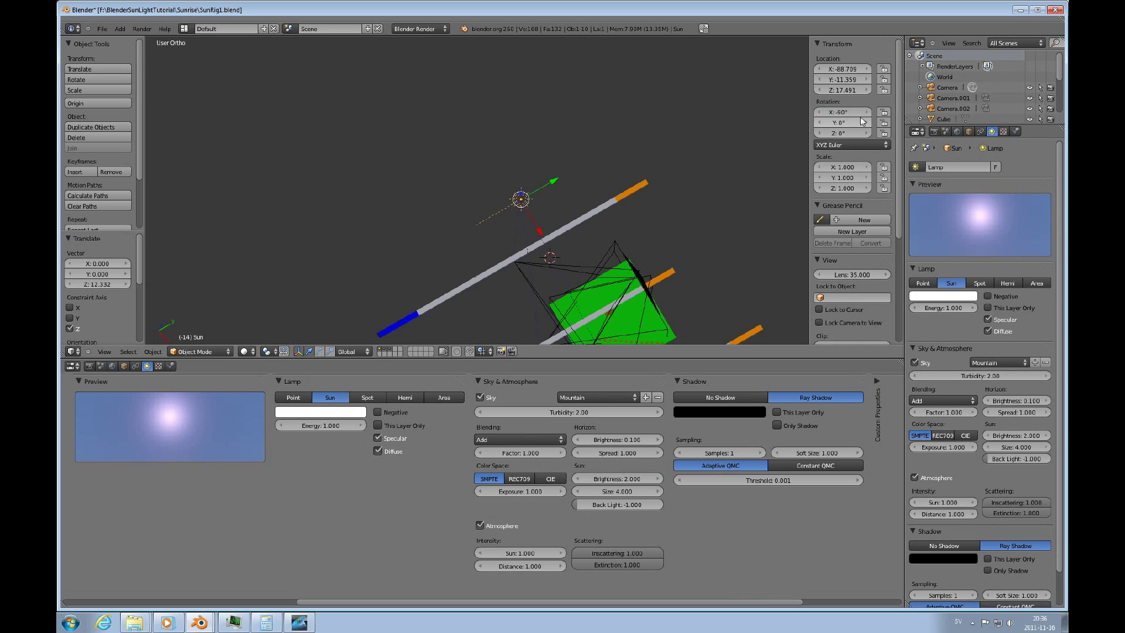
{"action": "scroll", "coordinate": [814, 260], "scroll_direction": "down", "scroll_amount": 2}
{"action": "scroll", "coordinate": [563, 296], "scroll_direction": "down", "scroll_amount": 4}
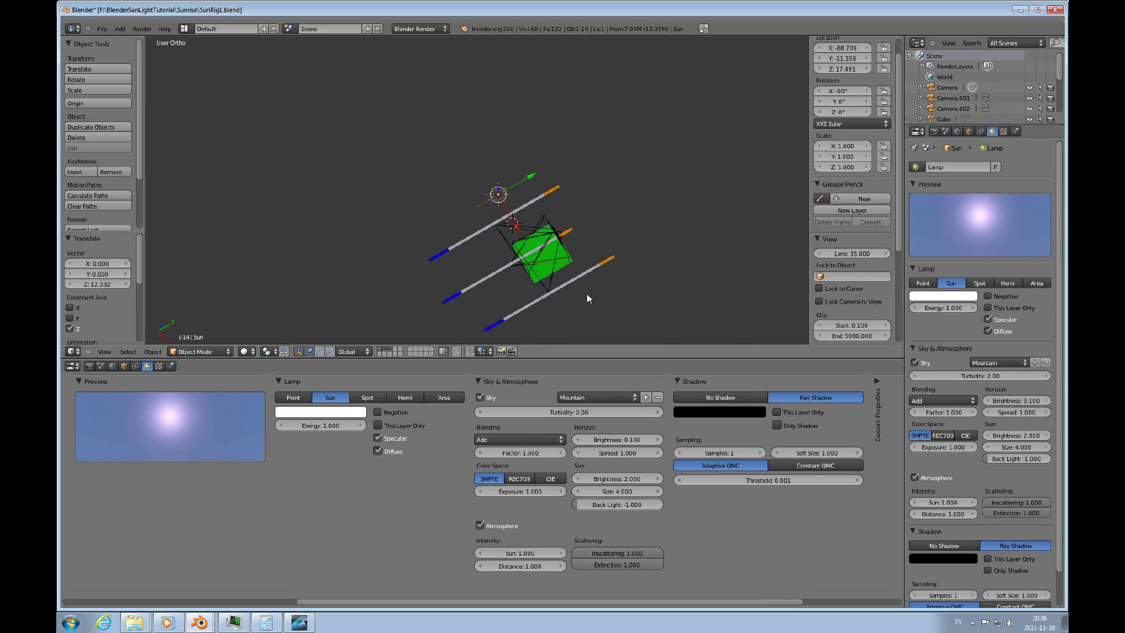
{"action": "scroll", "coordinate": [540, 289], "scroll_direction": "up", "scroll_amount": 3}
Render the sunrise through the camera, then return to the 3D viewport.
{"action": "right_click", "coordinate": [538, 300]}
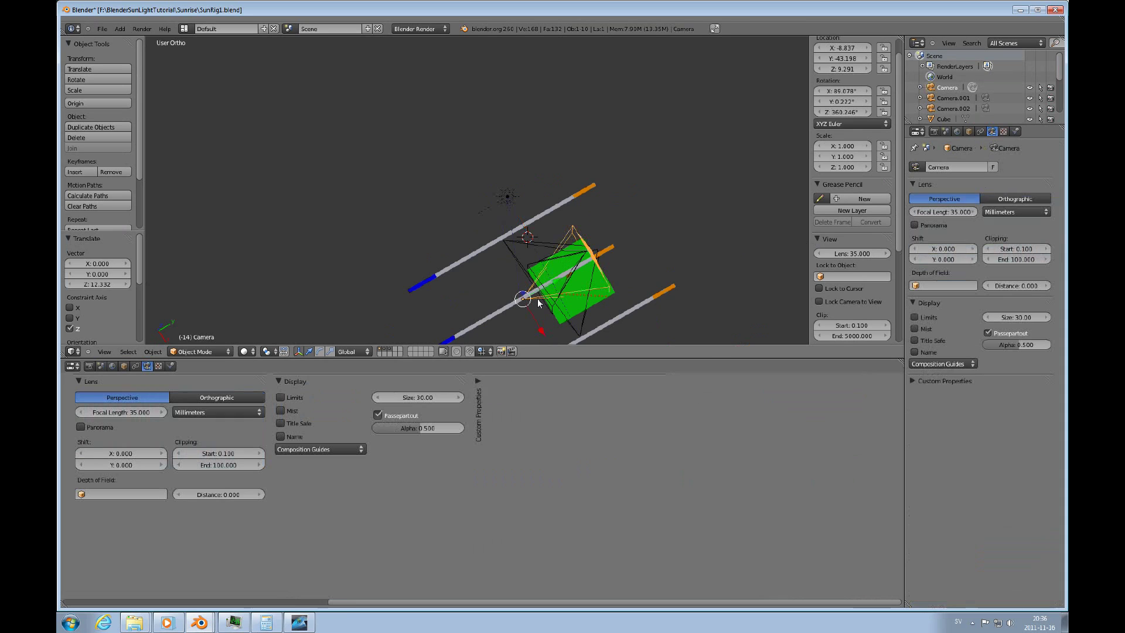
{"action": "key", "text": "KP_0"}
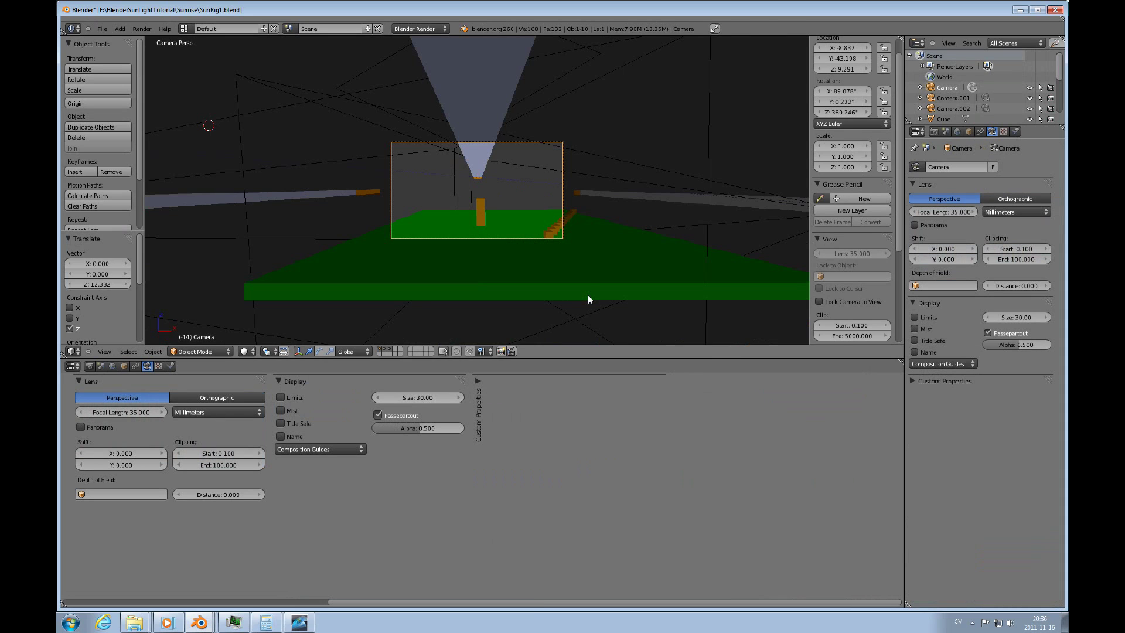
{"action": "key", "text": "F12"}
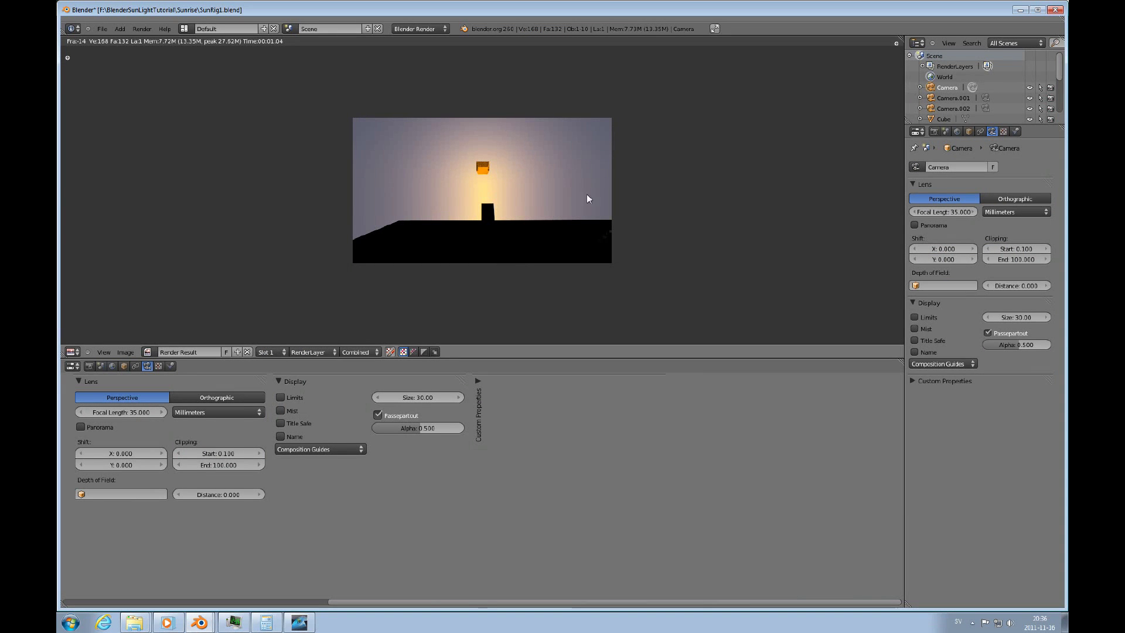
{"action": "left_click", "coordinate": [75, 351]}
{"action": "left_click", "coordinate": [85, 342]}
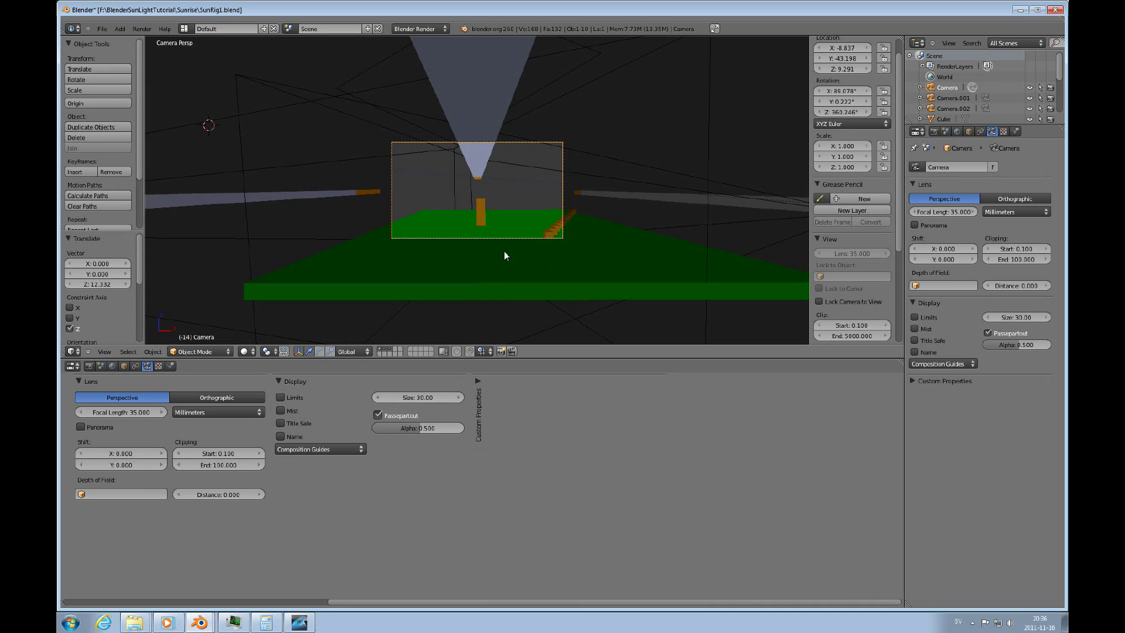
Tilt the Sun lamp about 11° around global X and render to check its position.
{"action": "key", "text": "KP_0"}
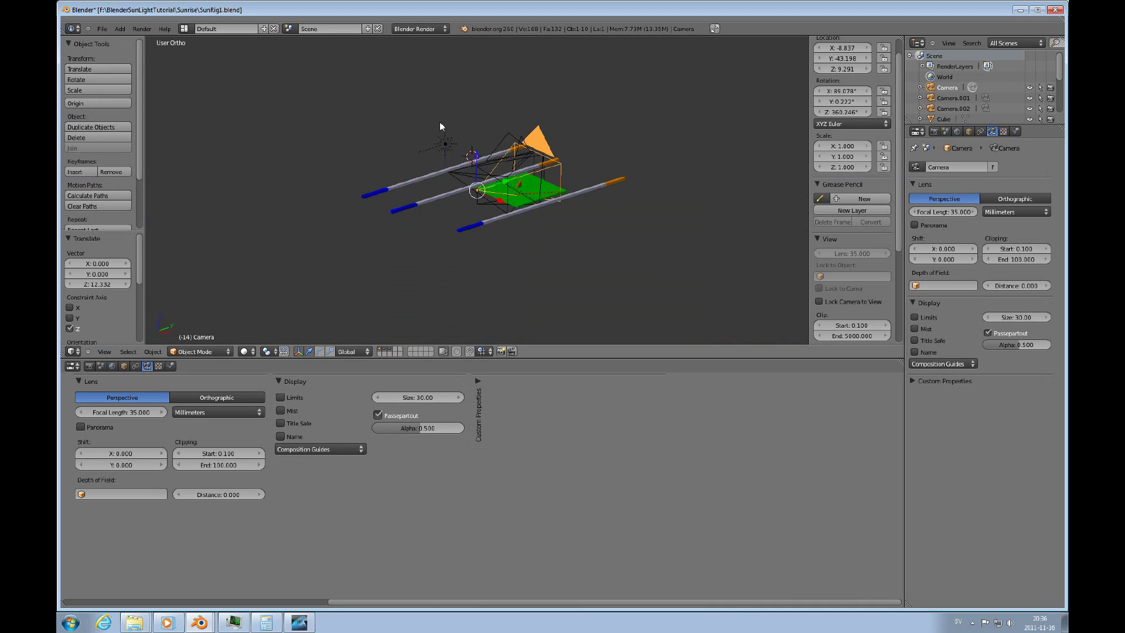
{"action": "right_click", "coordinate": [445, 144]}
{"action": "scroll", "coordinate": [467, 153], "scroll_direction": "up", "scroll_amount": 4}
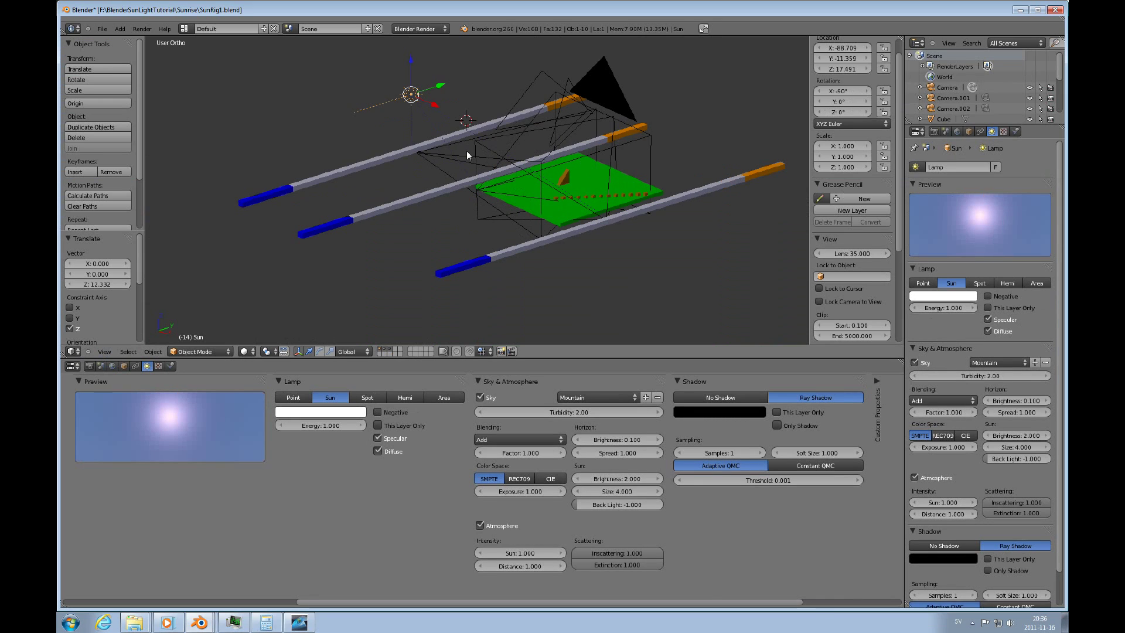
{"action": "key", "text": "r"}
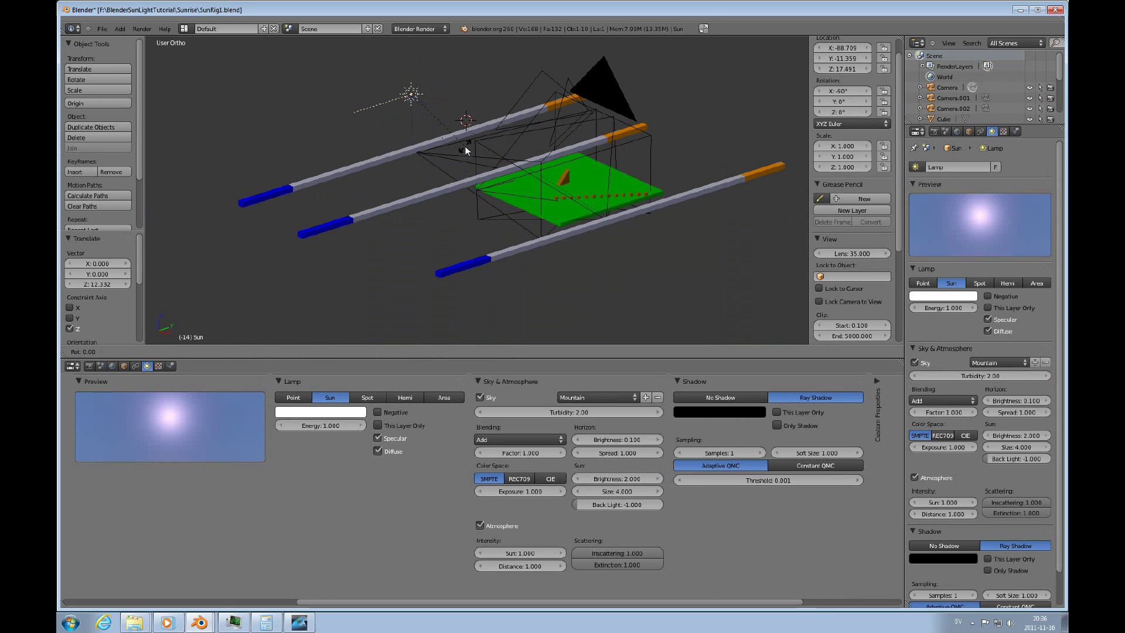
{"action": "key", "text": "x"}
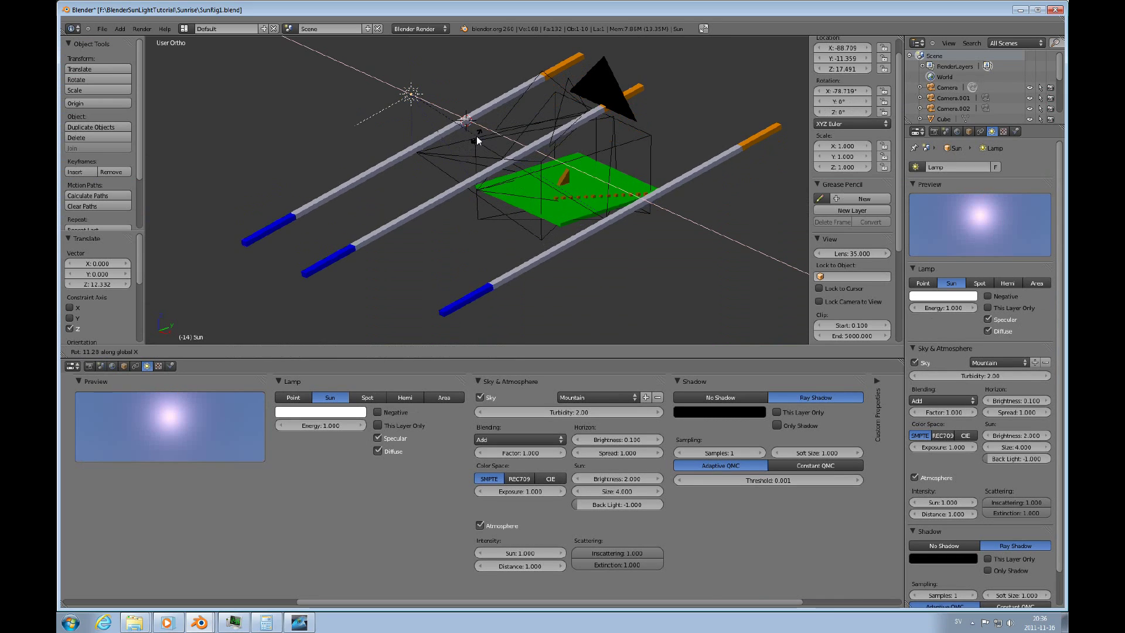
{"action": "left_click", "coordinate": [478, 139]}
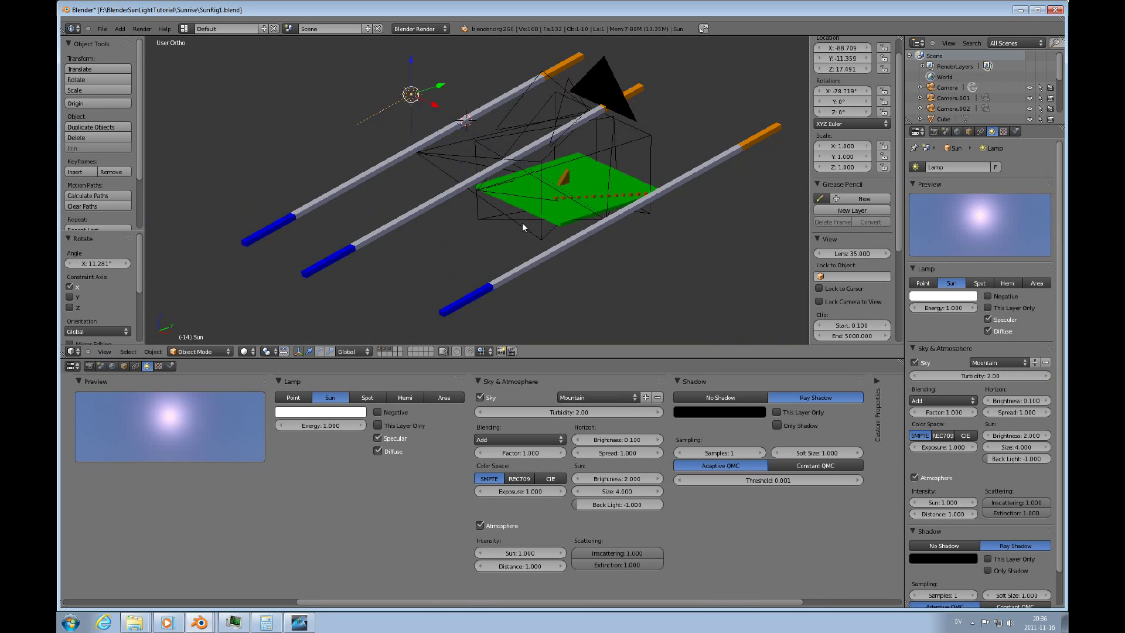
{"action": "key", "text": "F12"}
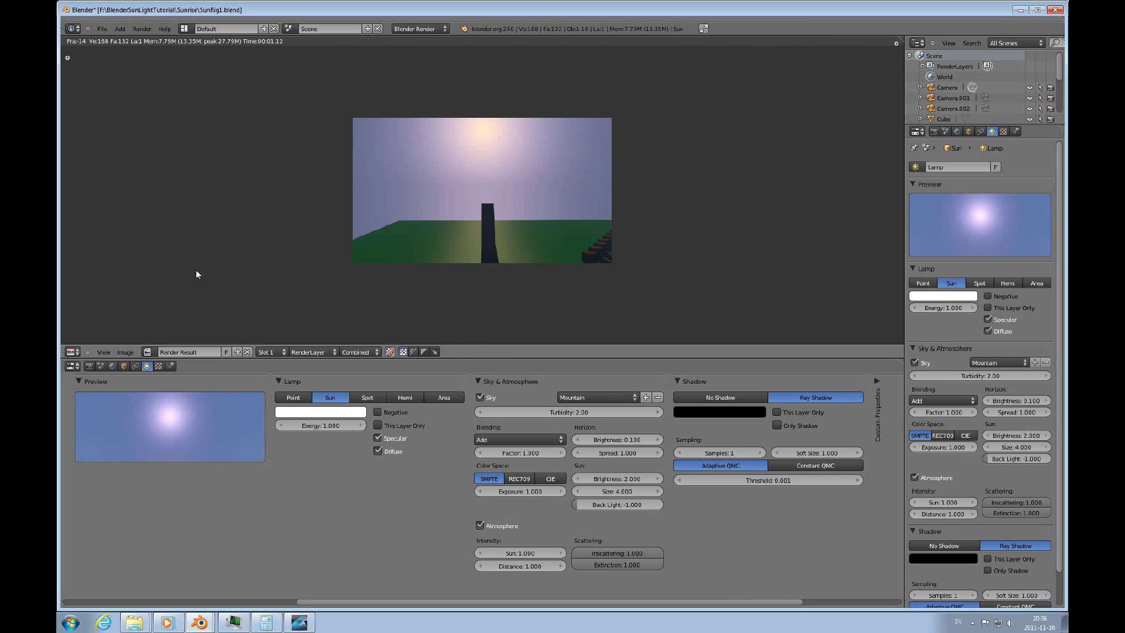
{"action": "left_click", "coordinate": [74, 351]}
Set the Sun lamp's Y rotation to 90° and render to test the new angle.
{"action": "left_click", "coordinate": [86, 342]}
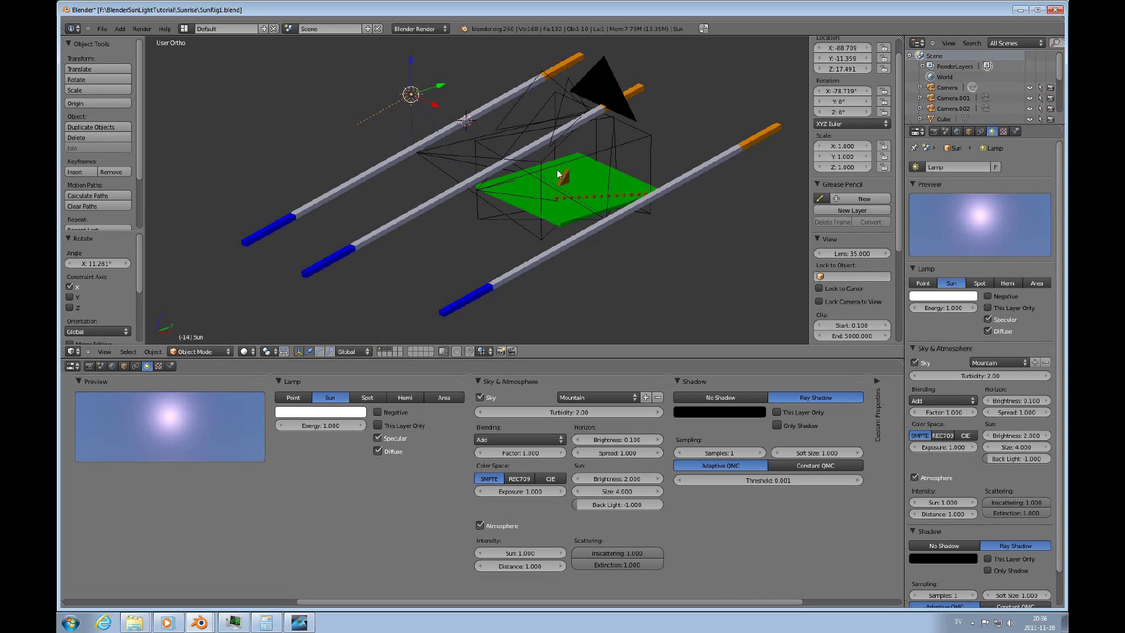
{"action": "scroll", "coordinate": [542, 153], "scroll_direction": "down", "scroll_amount": 1}
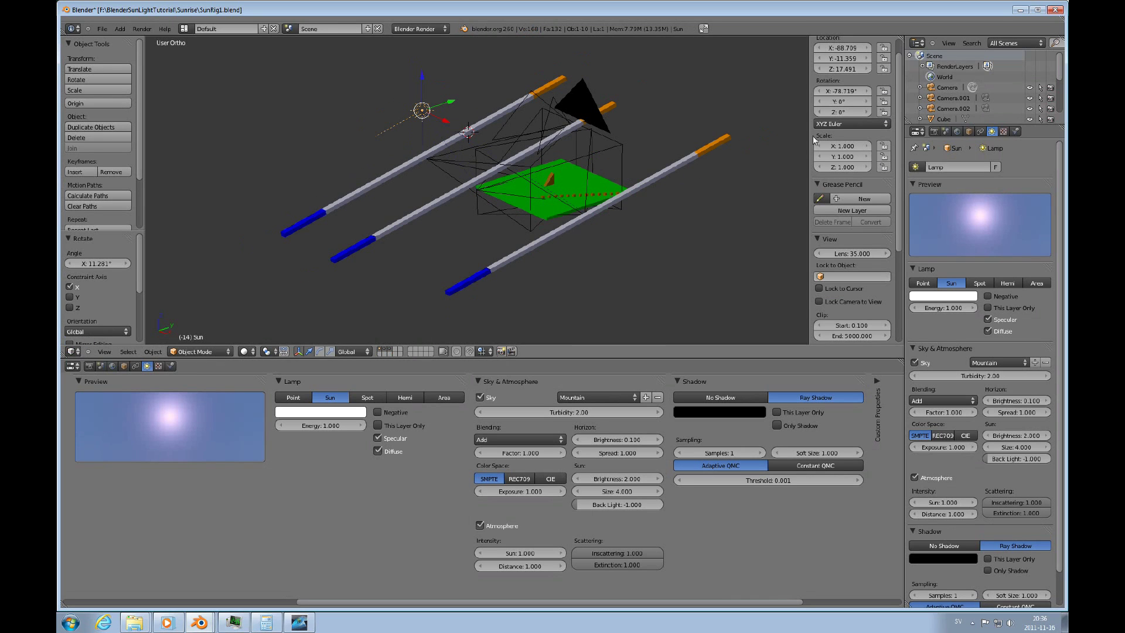
{"action": "left_click", "coordinate": [856, 101]}
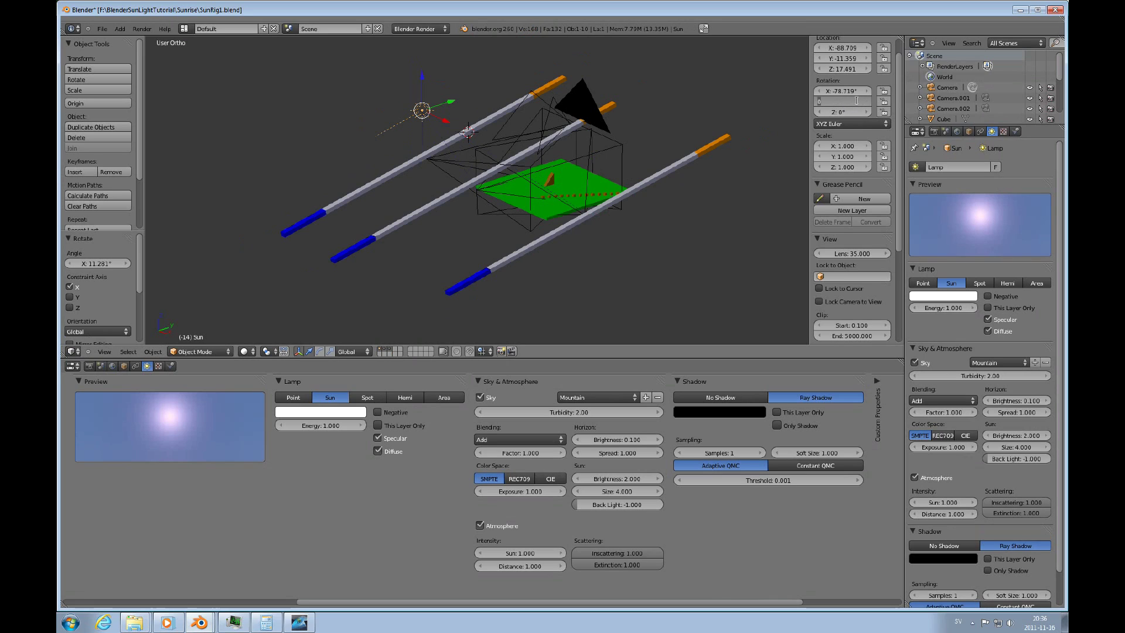
{"action": "type", "text": "90"}
{"action": "key", "text": "Return"}
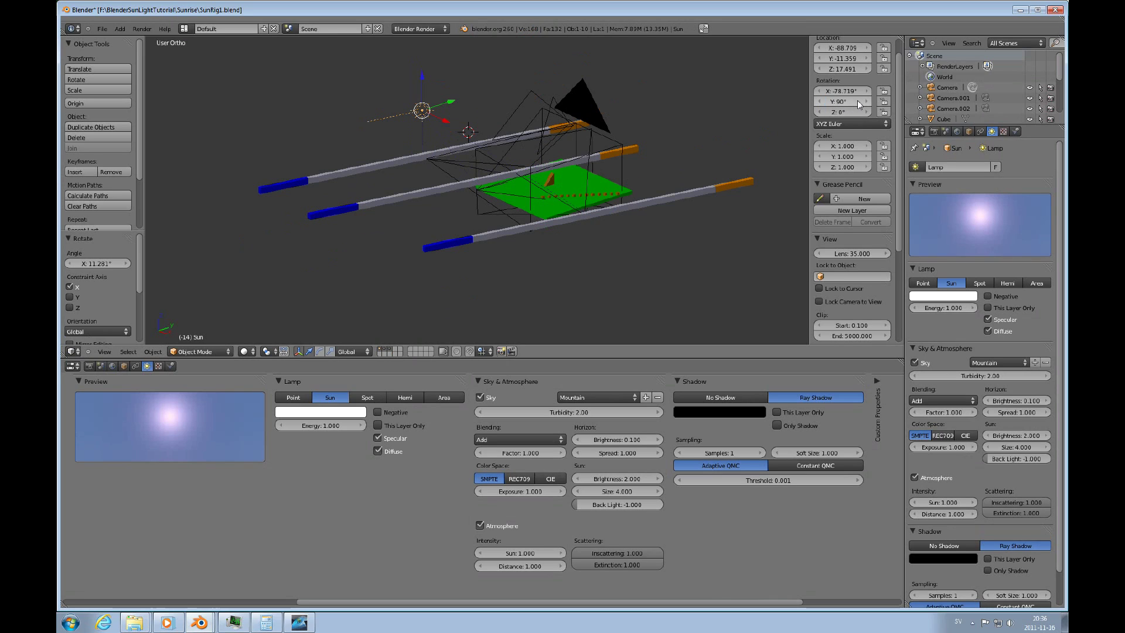
{"action": "key", "text": "F12"}
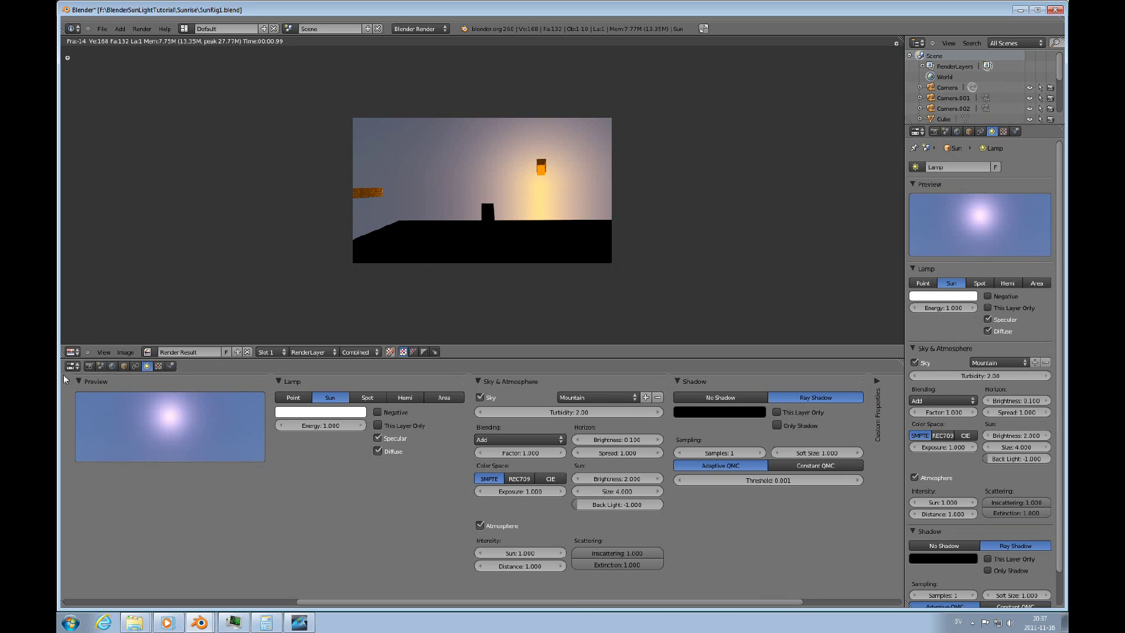
Back in the 3D viewport, reset the sun's Y rotation to 0° and orbit around the rig.
{"action": "left_click", "coordinate": [75, 352]}
{"action": "left_click", "coordinate": [87, 342]}
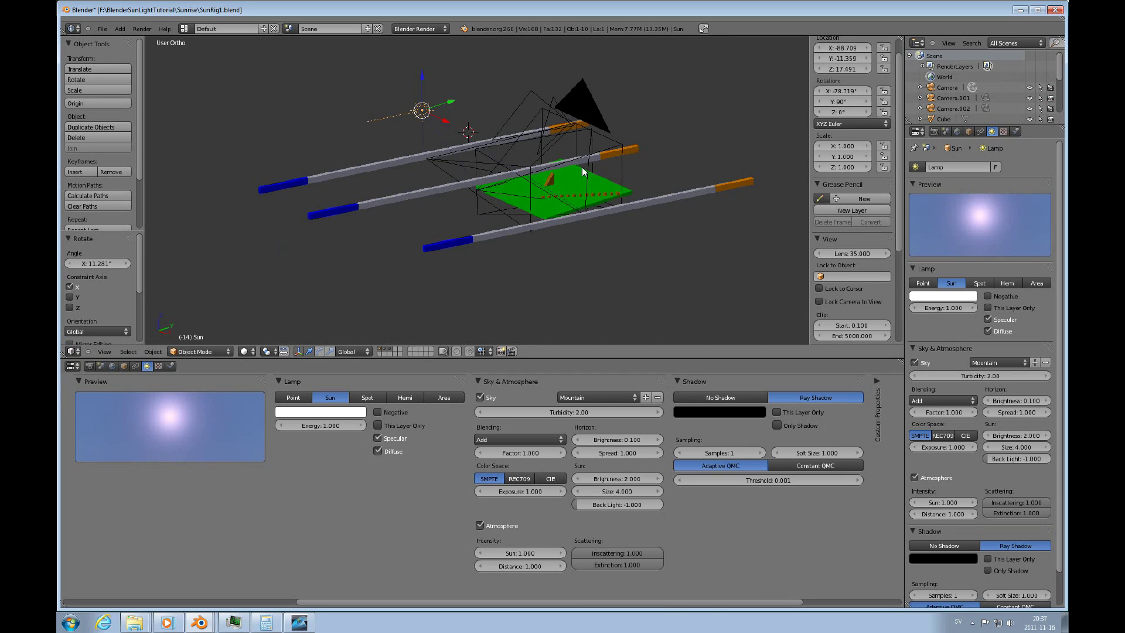
{"action": "left_click", "coordinate": [856, 102]}
{"action": "type", "text": "0"}
{"action": "key", "text": "Return"}
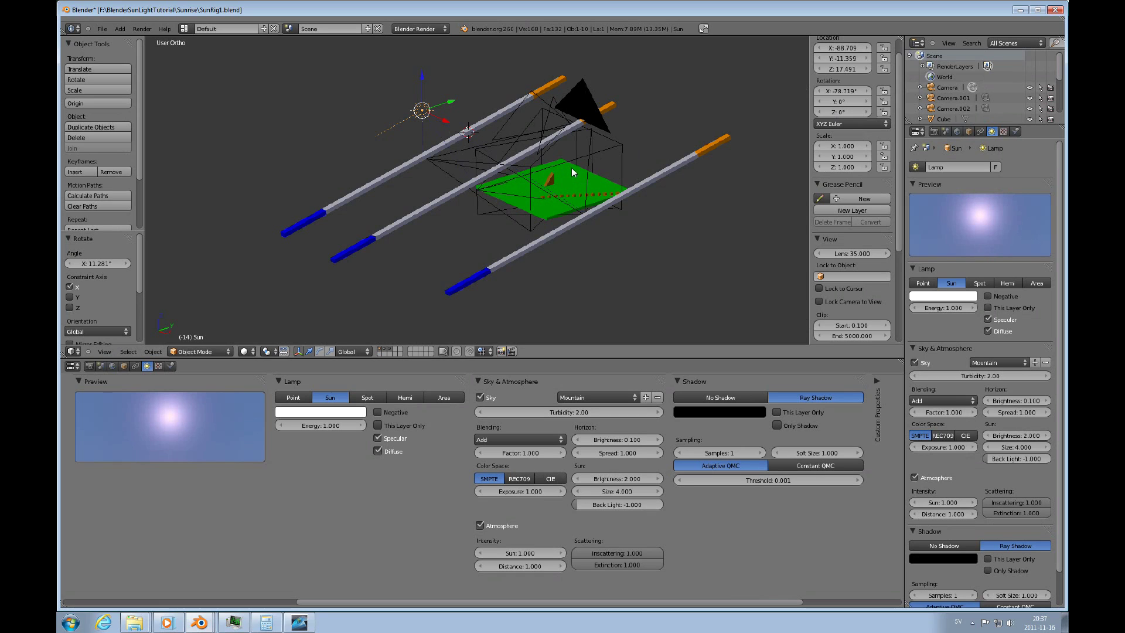
{"action": "scroll", "coordinate": [572, 167], "scroll_direction": "up", "scroll_amount": 1}
{"action": "scroll", "coordinate": [577, 166], "scroll_direction": "down", "scroll_amount": 4}
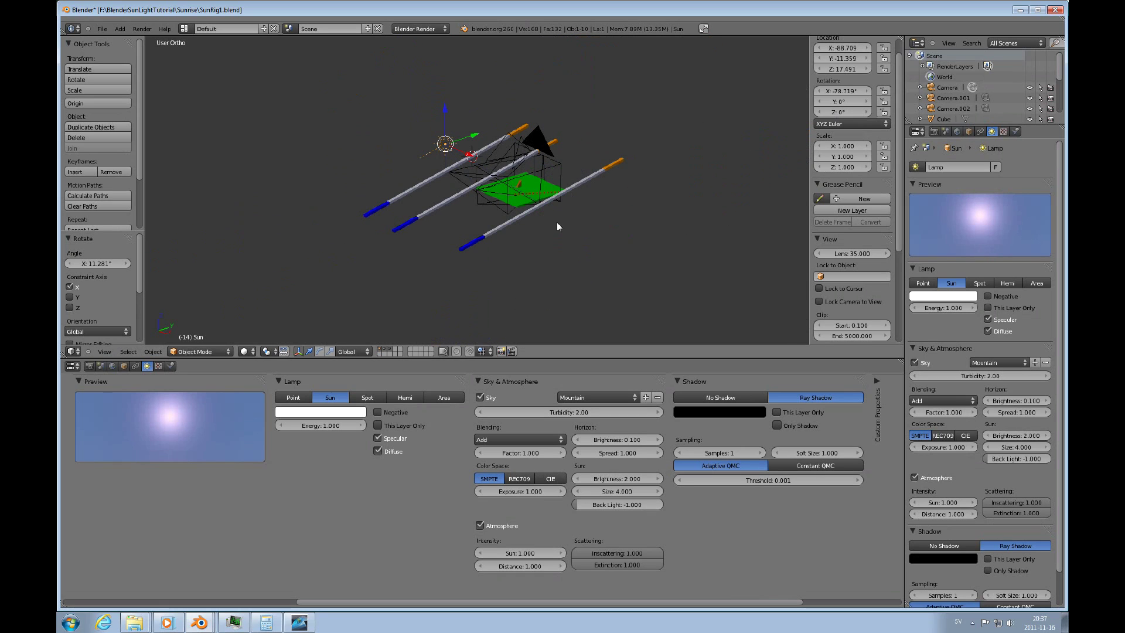
{"action": "mouse_move", "coordinate": [540, 239]}
{"action": "middle_mouse_down"}
{"action": "mouse_move", "coordinate": [547, 229]}
{"action": "mouse_move", "coordinate": [534, 253]}
{"action": "mouse_move", "coordinate": [555, 247]}
{"action": "middle_mouse_up"}
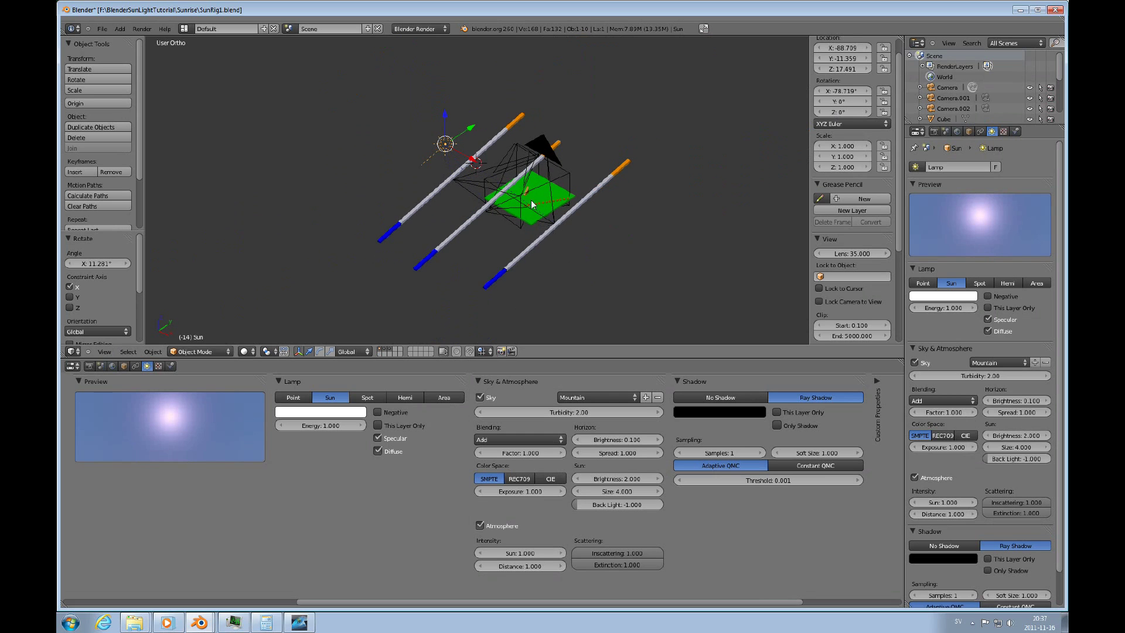
{"action": "scroll", "coordinate": [532, 204], "scroll_direction": "up", "scroll_amount": 3}
{"action": "scroll", "coordinate": [551, 188], "scroll_direction": "down", "scroll_amount": 3}
{"action": "scroll", "coordinate": [548, 199], "scroll_direction": "up", "scroll_amount": 1}
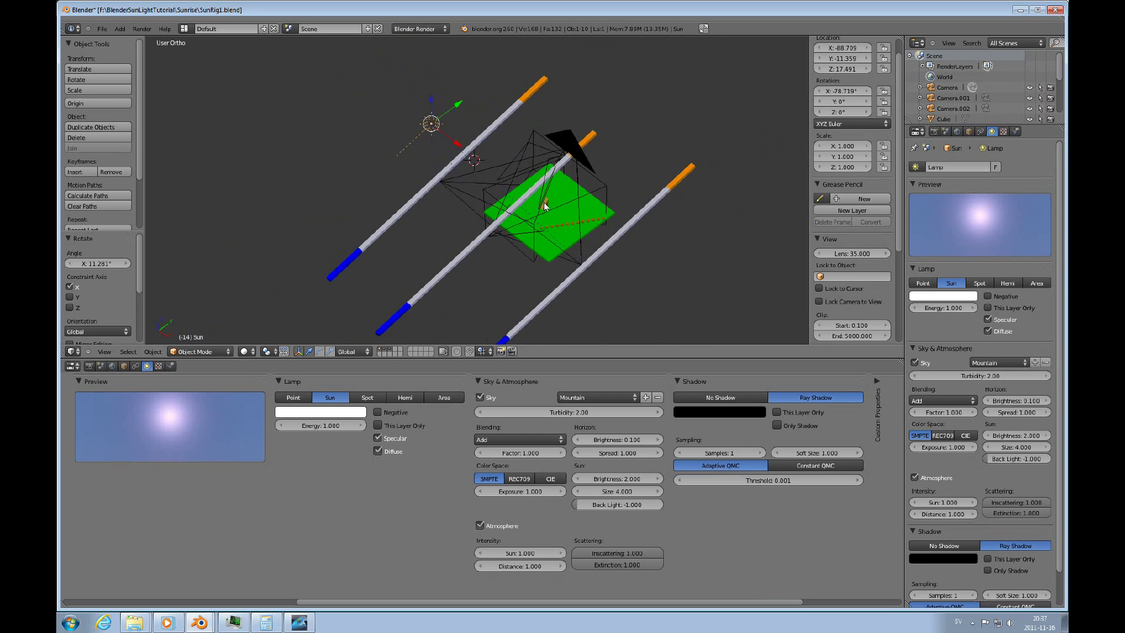
{"action": "middle_click_drag", "start_coordinate": [544, 206], "coordinate": [522, 187]}
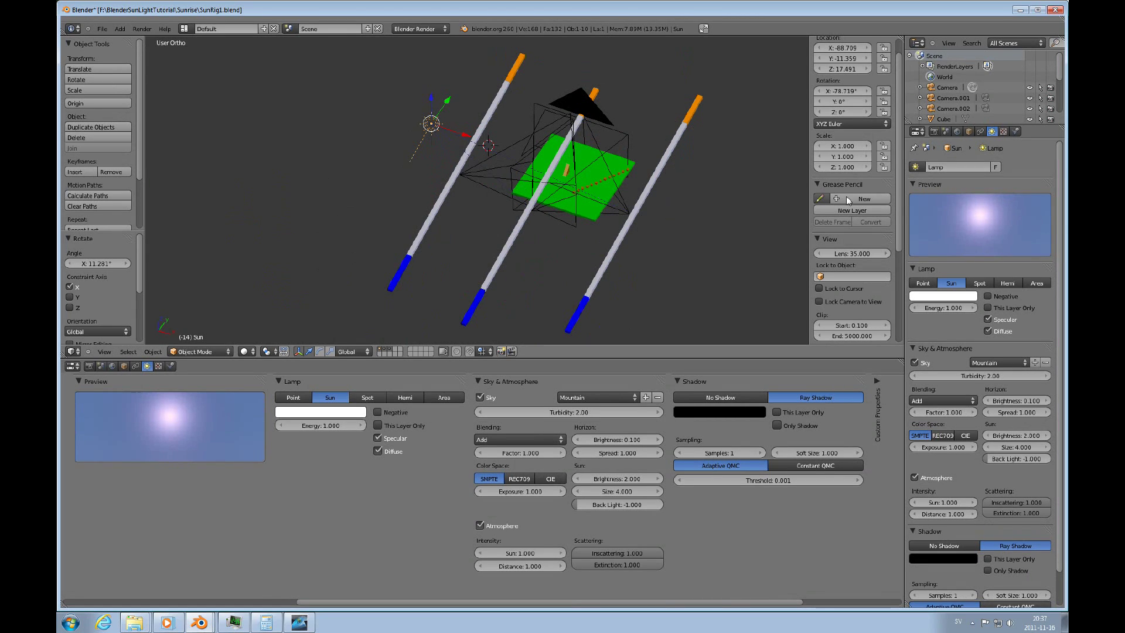
Show the sun's constraints, then slide helper rod Cube.004 along X to location 4.237.
{"action": "left_click", "coordinate": [980, 132]}
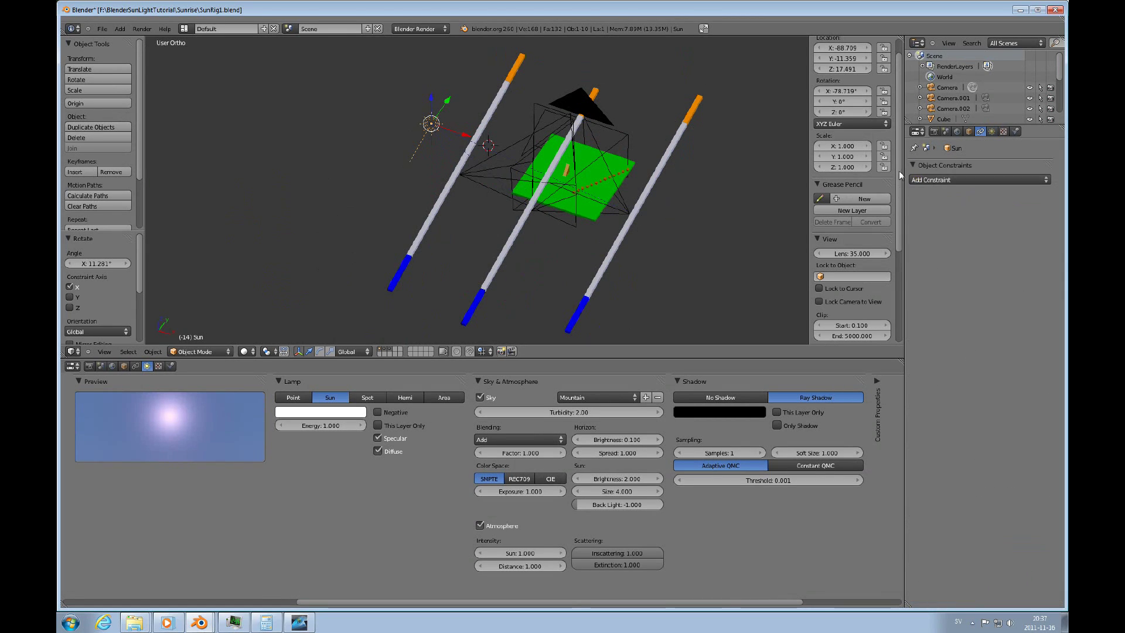
{"action": "right_click", "coordinate": [655, 185]}
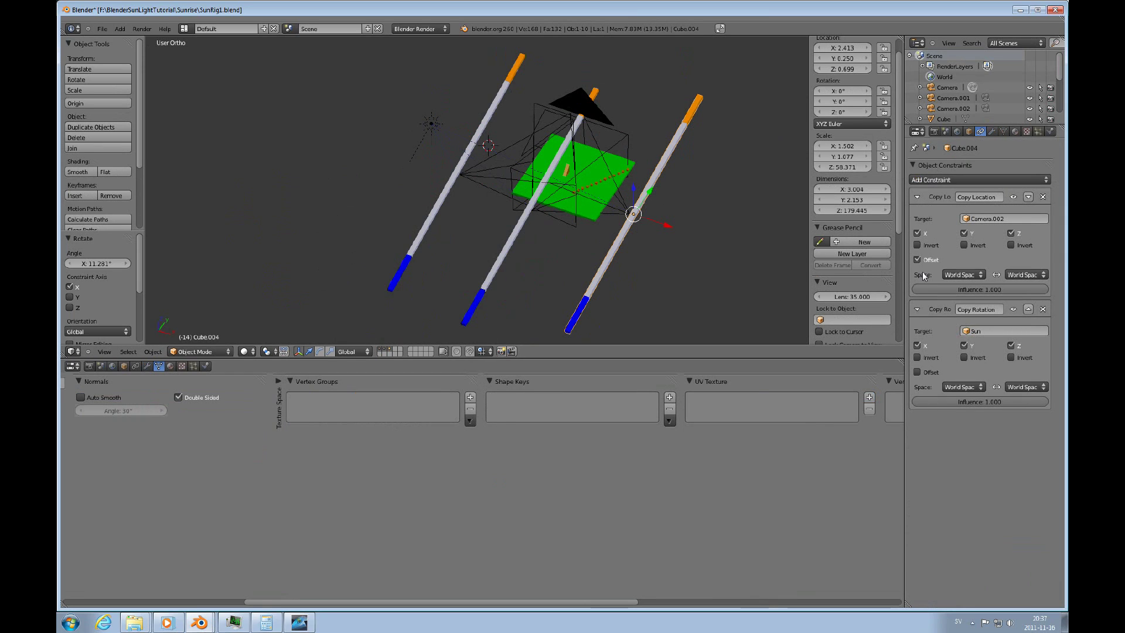
{"action": "key", "text": "g"}
{"action": "key", "text": "x"}
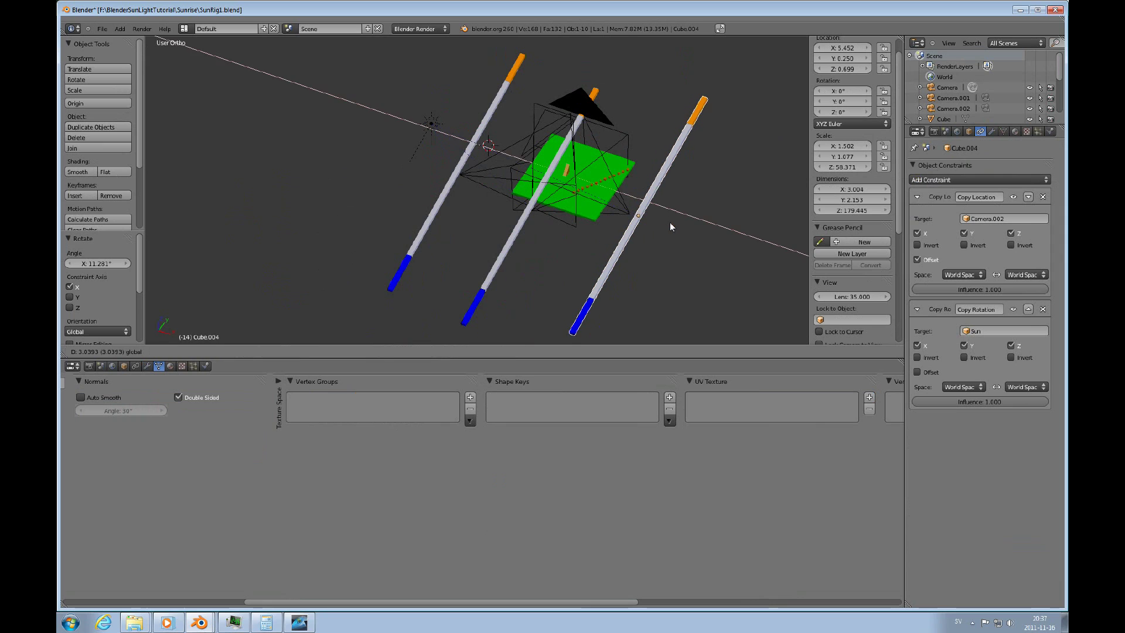
{"action": "left_click", "coordinate": [667, 223]}
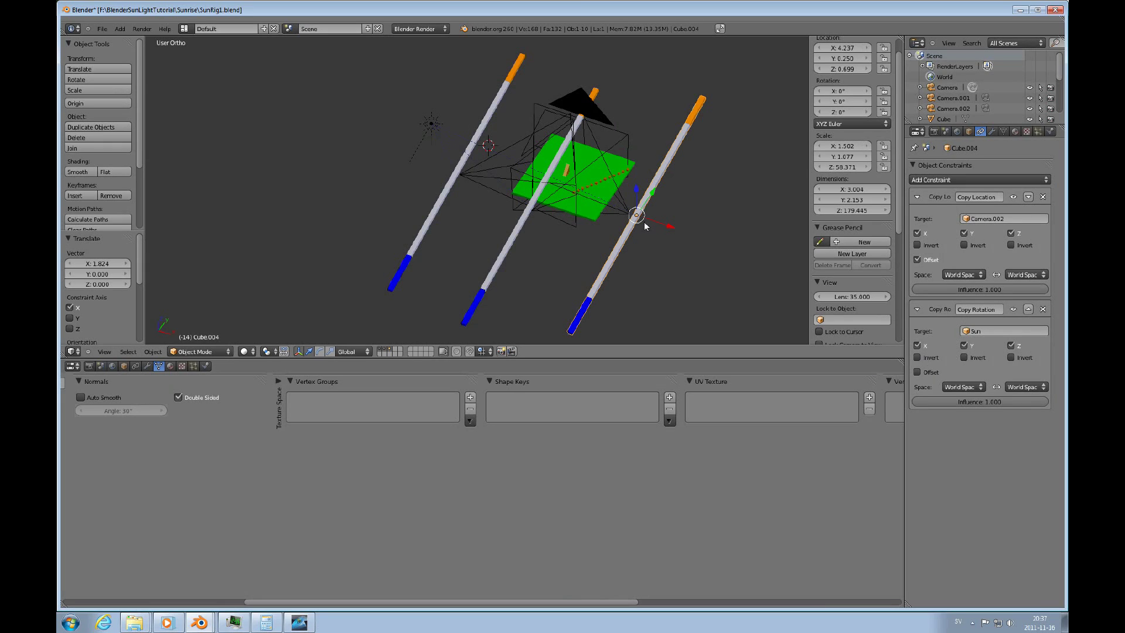
{"action": "middle_click_drag", "start_coordinate": [646, 225], "coordinate": [701, 242]}
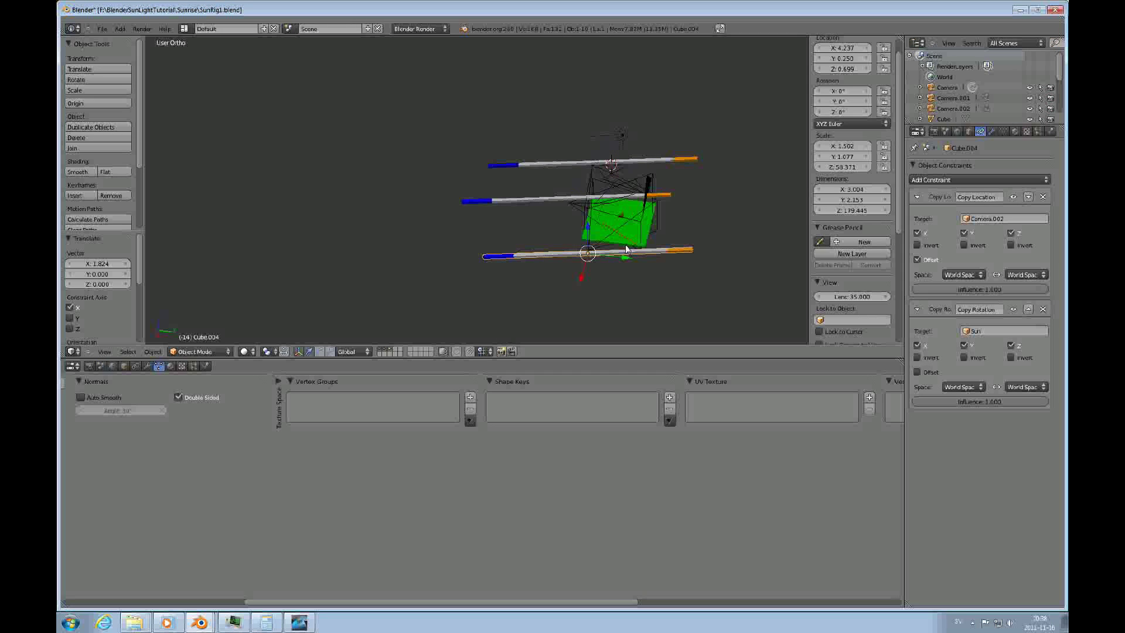
{"action": "middle_click_drag", "start_coordinate": [621, 266], "coordinate": [550, 294]}
{"action": "scroll", "coordinate": [559, 267], "scroll_direction": "up", "scroll_amount": 2}
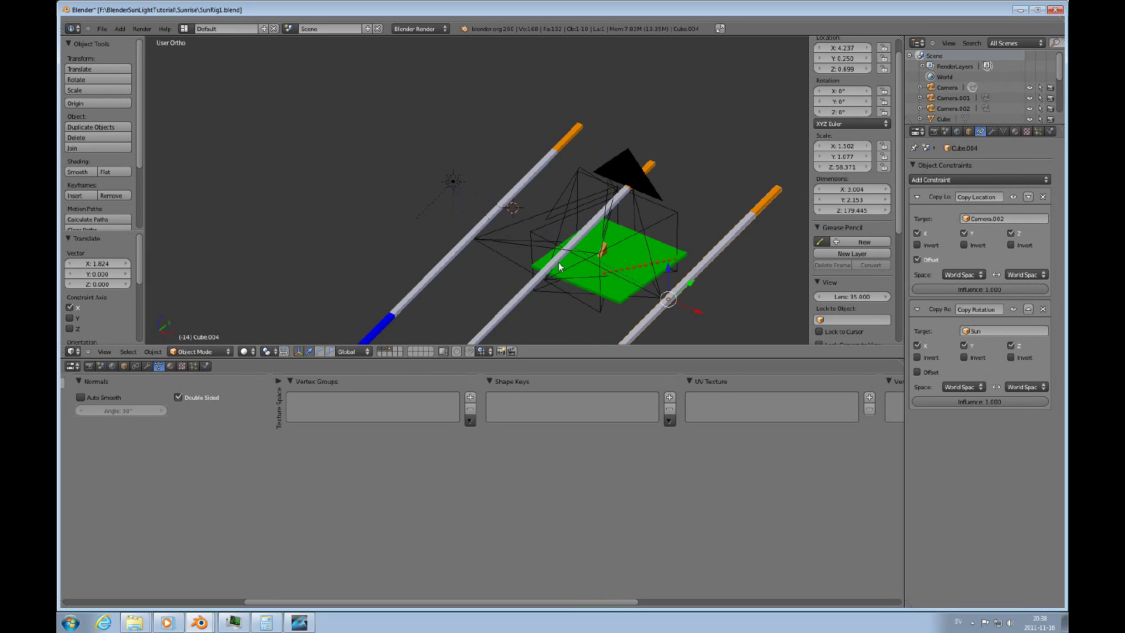
{"action": "scroll", "coordinate": [558, 267], "scroll_direction": "down", "scroll_amount": 1}
{"action": "scroll", "coordinate": [557, 262], "scroll_direction": "down", "scroll_amount": 2}
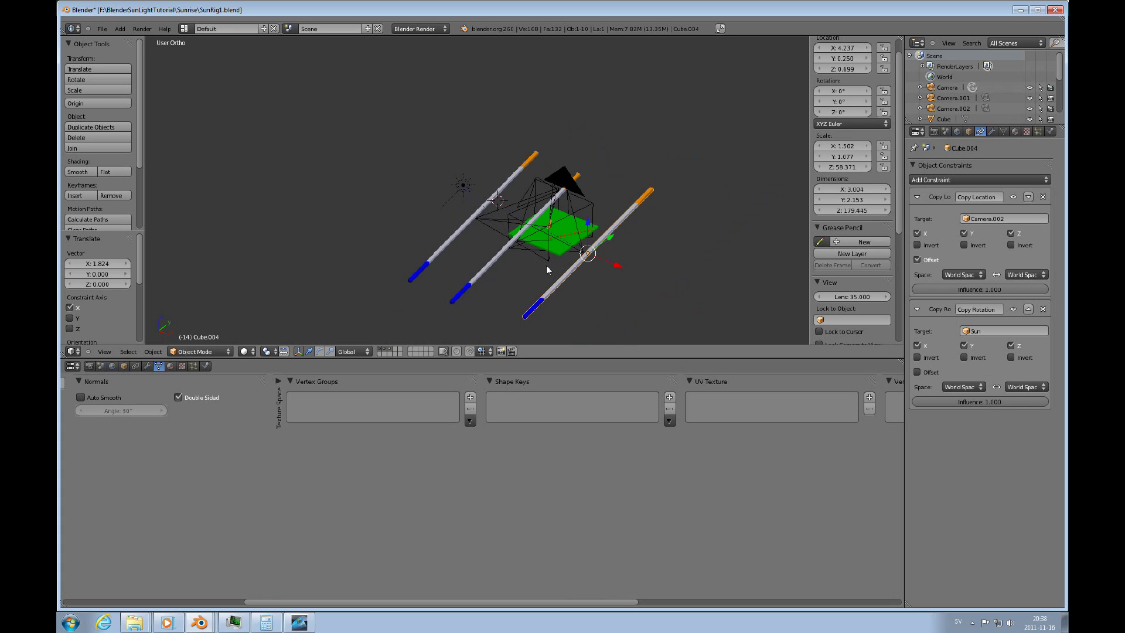
{"action": "scroll", "coordinate": [551, 265], "scroll_direction": "down", "scroll_amount": 2}
{"action": "scroll", "coordinate": [555, 261], "scroll_direction": "up", "scroll_amount": 2}
{"action": "mouse_move", "coordinate": [556, 261]}
{"action": "middle_mouse_down"}
{"action": "mouse_move", "coordinate": [588, 248]}
{"action": "mouse_move", "coordinate": [581, 272]}
{"action": "mouse_move", "coordinate": [540, 274]}
{"action": "middle_mouse_up"}
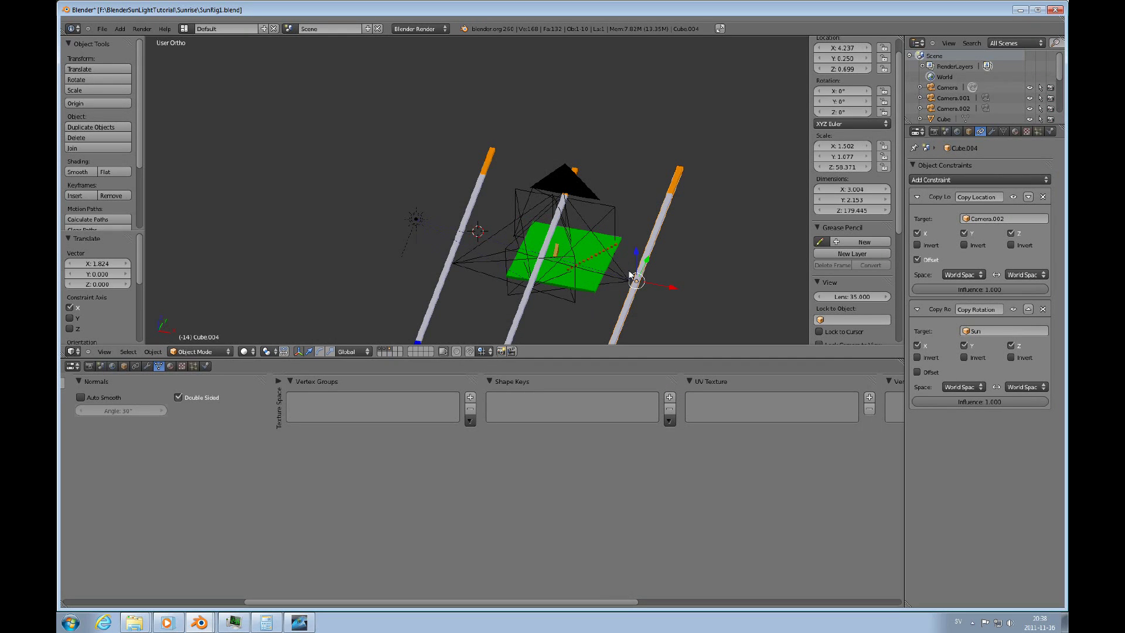
{"action": "scroll", "coordinate": [649, 273], "scroll_direction": "down", "scroll_amount": 1}
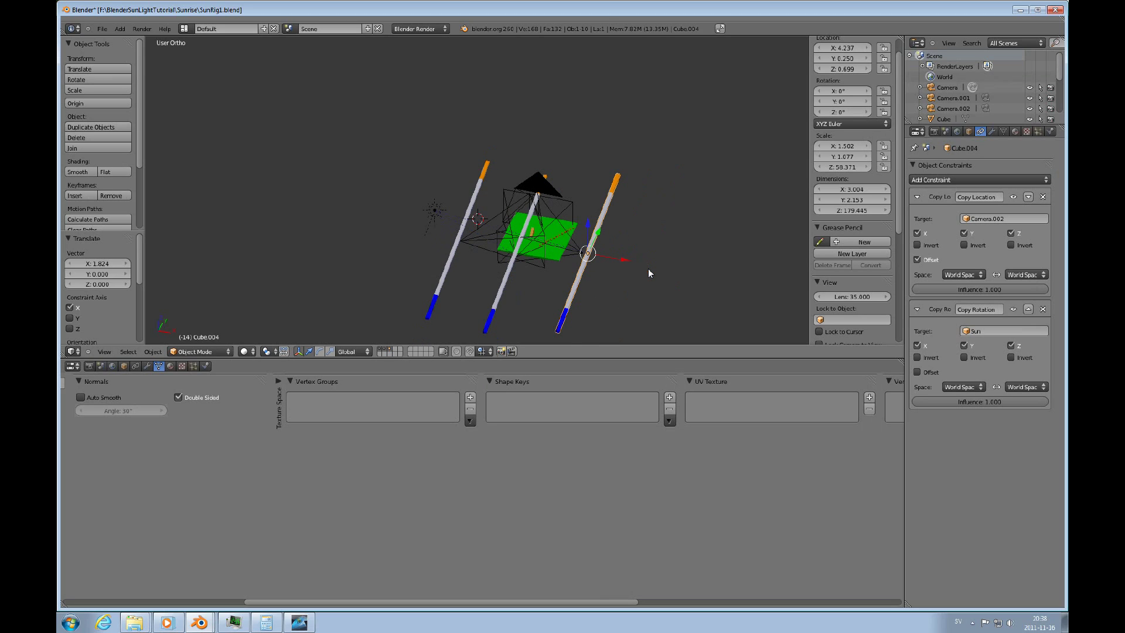